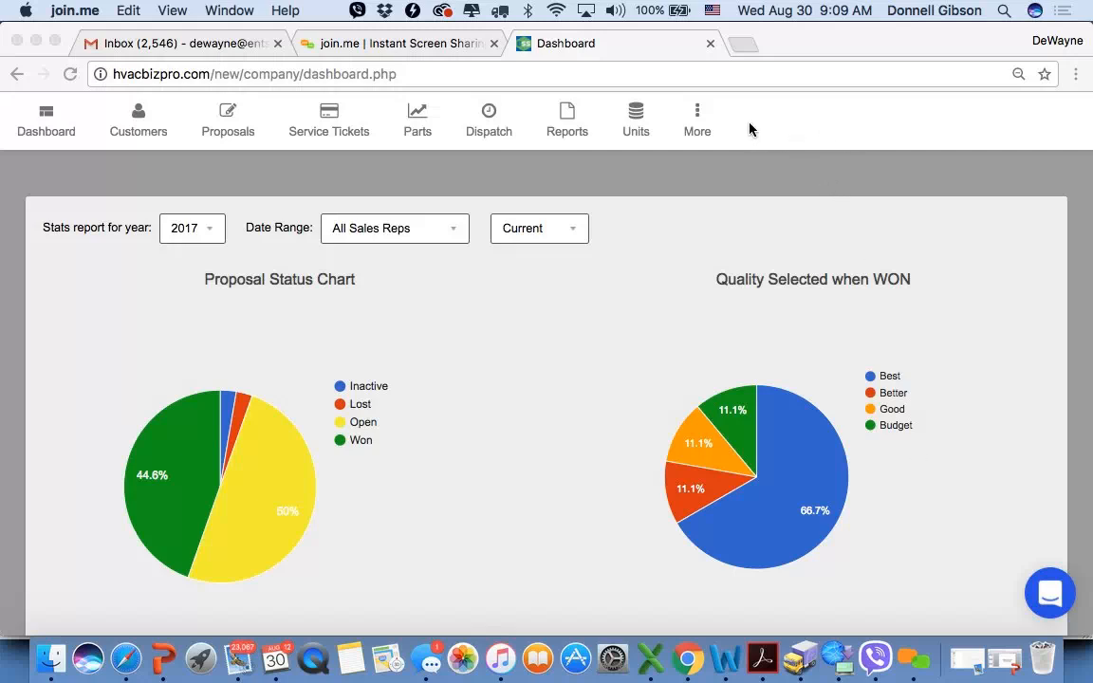
pyautogui.scroll(3, 707, 228)
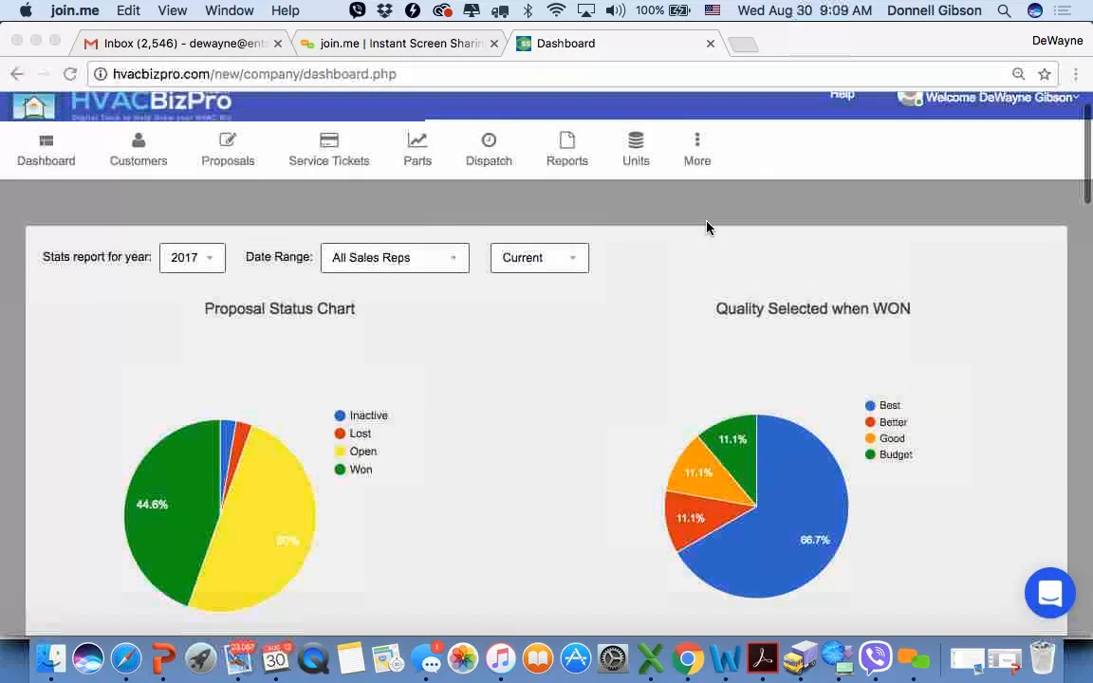
pyautogui.scroll(-2, 707, 228)
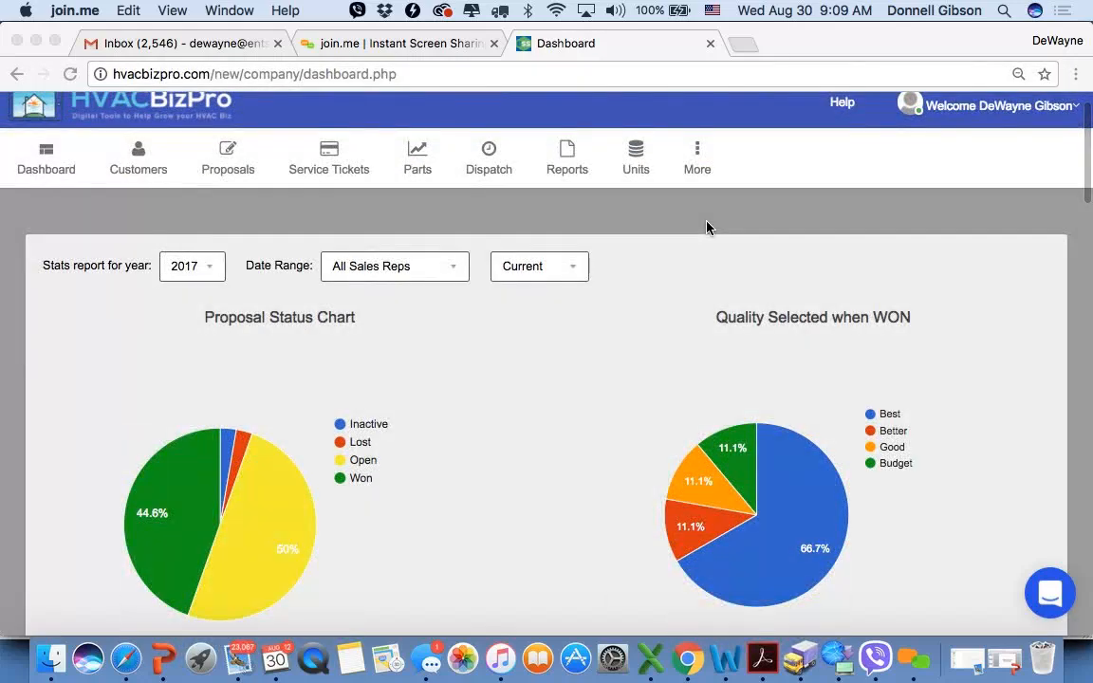
pyautogui.scroll(-1, 707, 228)
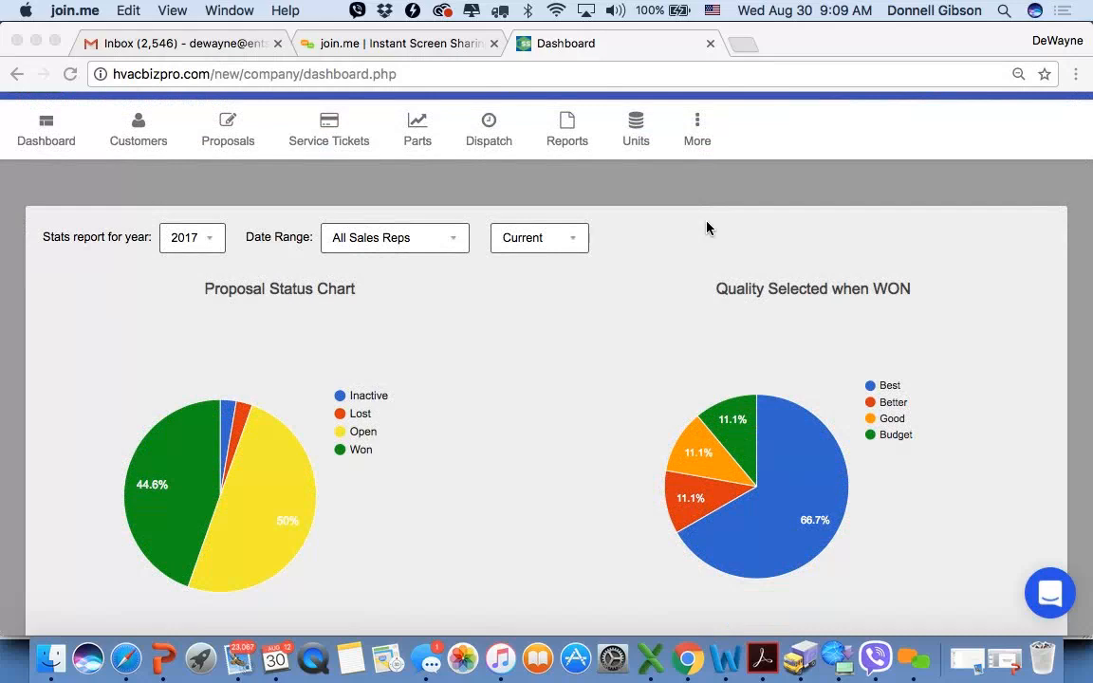
pyautogui.scroll(3, 710, 229)
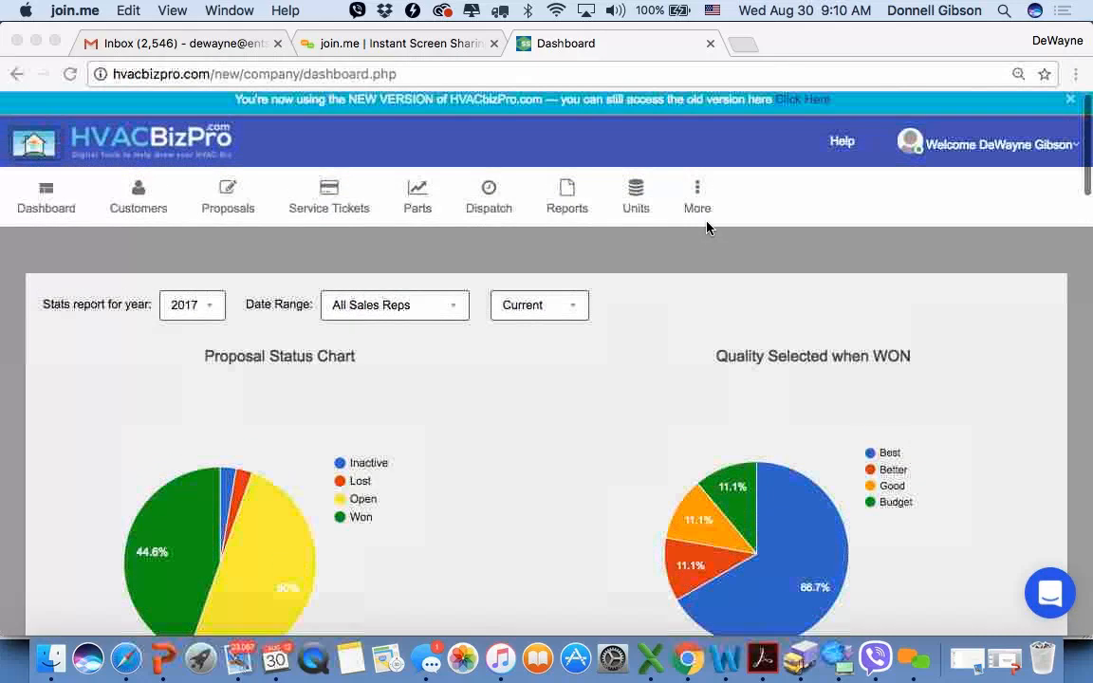
pyautogui.scroll(-1, 759, 262)
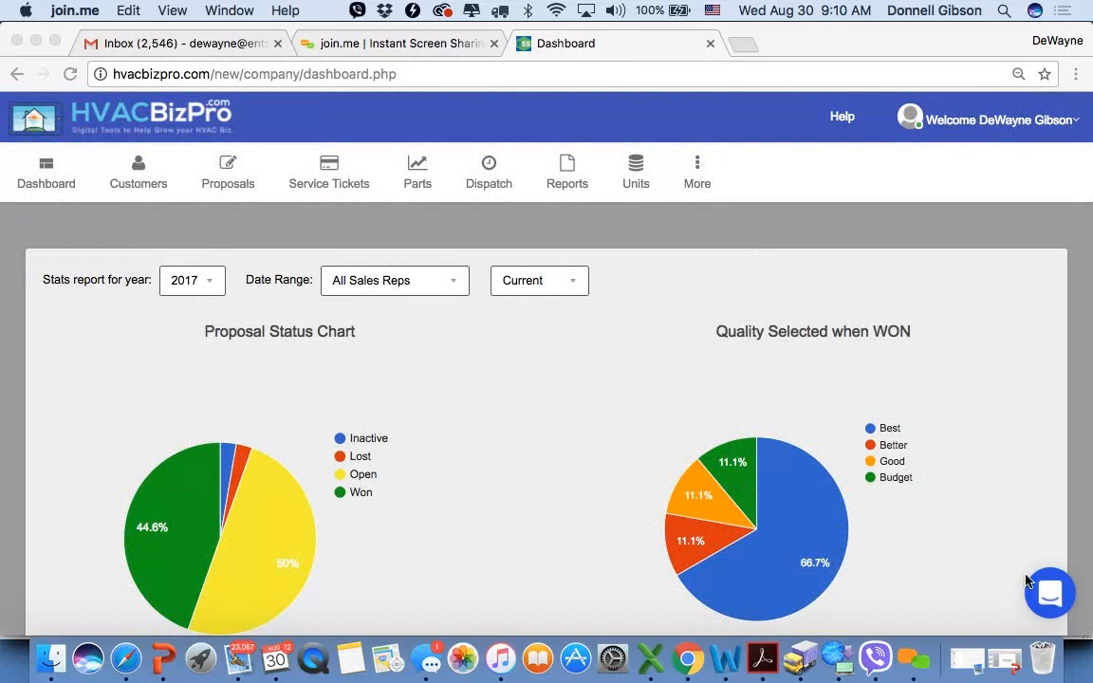
# - Open a new conversation in the support chat to view the message form, and close the chat
pyautogui.click(1059, 597)
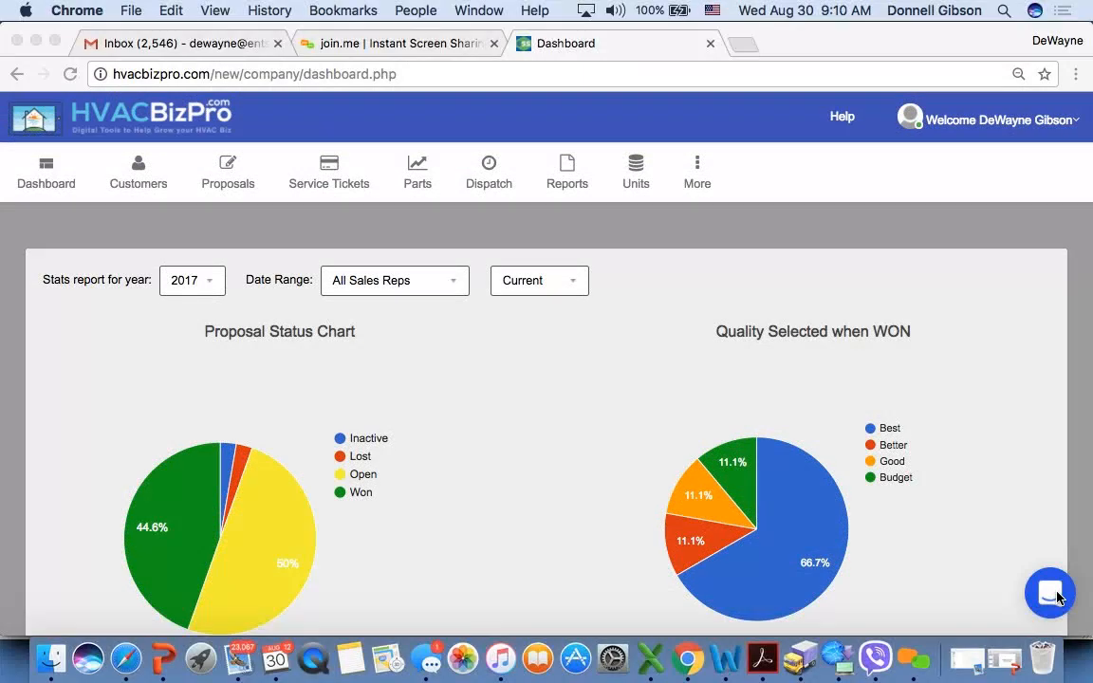
pyautogui.click(1059, 597)
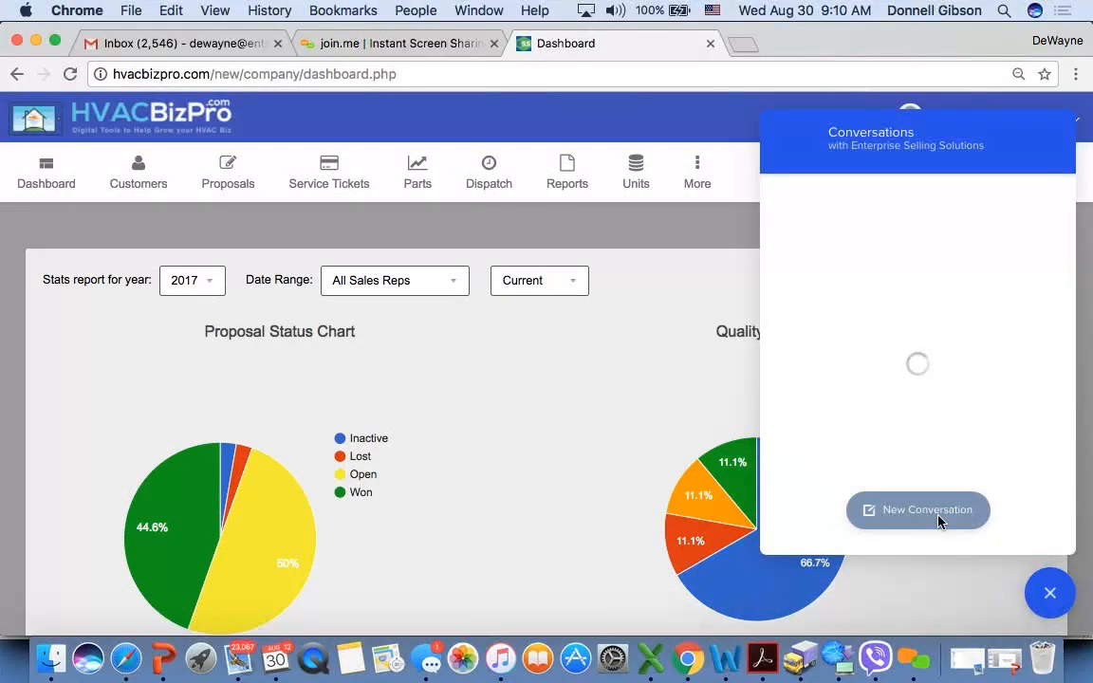
pyautogui.click(911, 512)
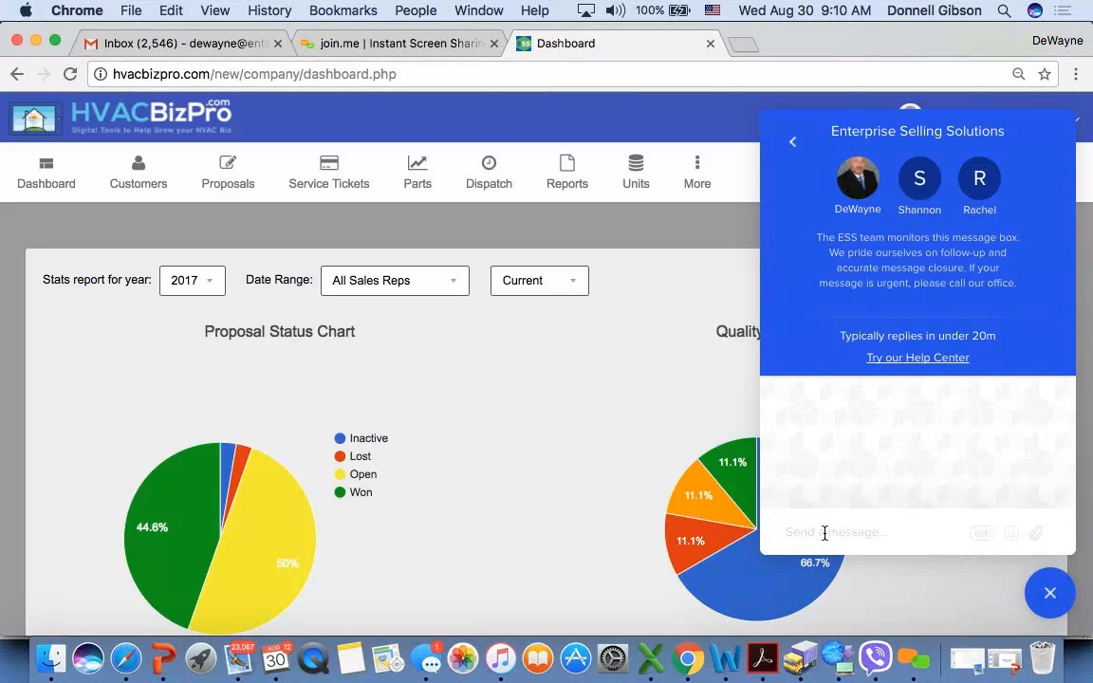
pyautogui.click(1050, 595)
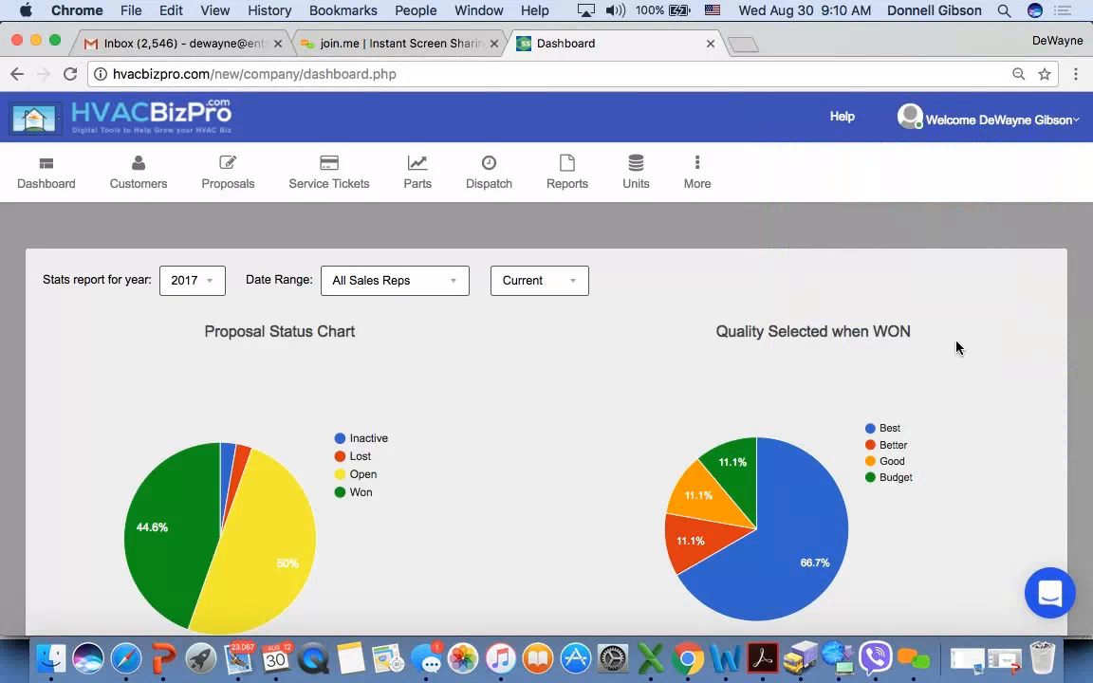
# - Open the Company Defaults from the account's profile page and locate the Microf Details section
pyautogui.click(1073, 123)
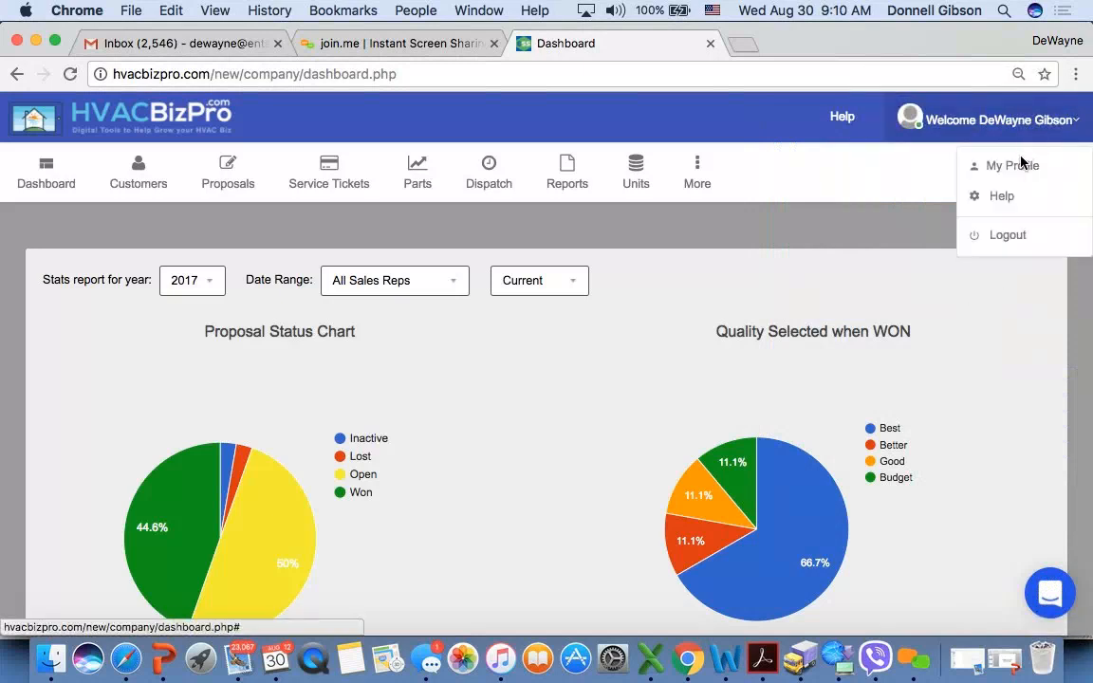
pyautogui.click(1013, 169)
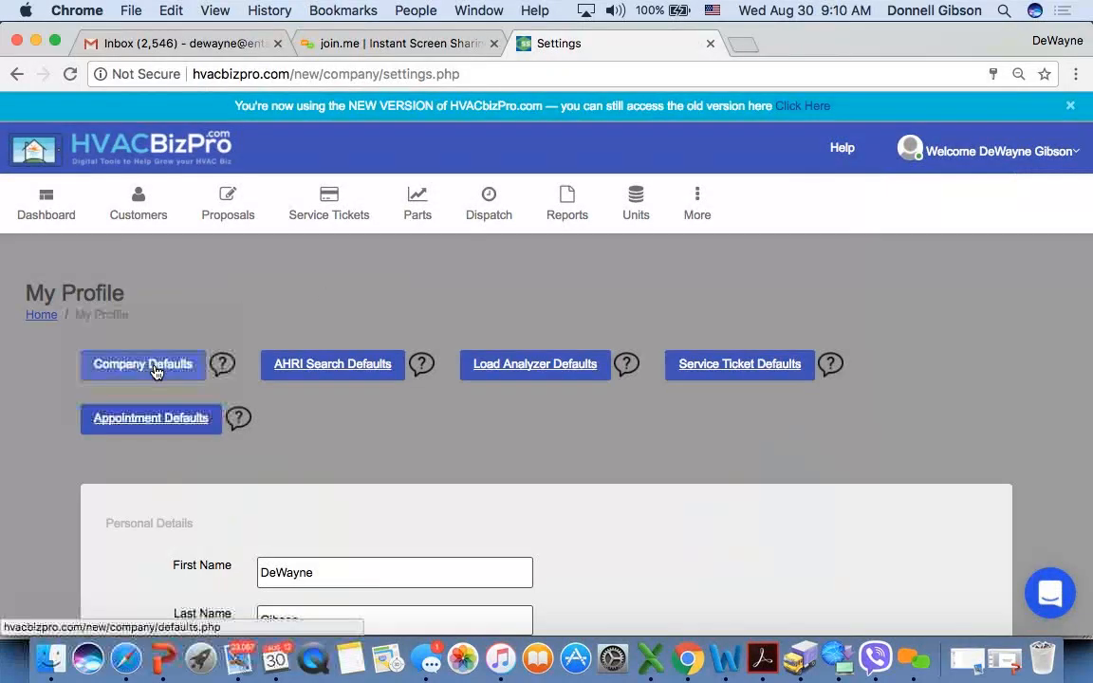
pyautogui.click(156, 369)
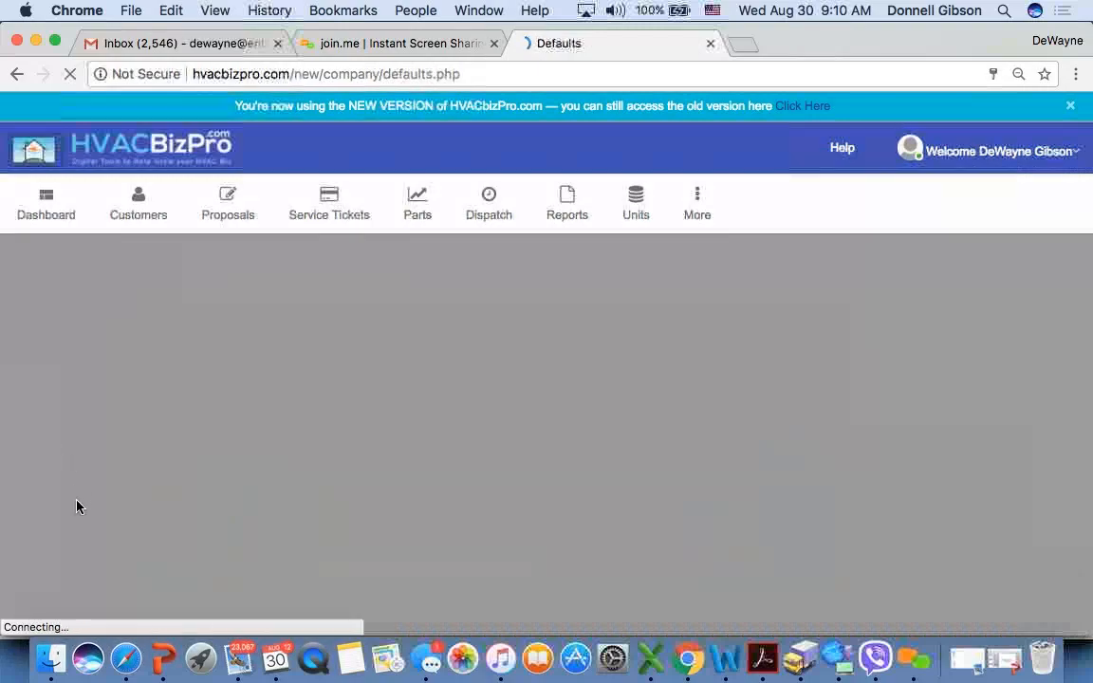
pyautogui.scroll(-10, 78, 506)
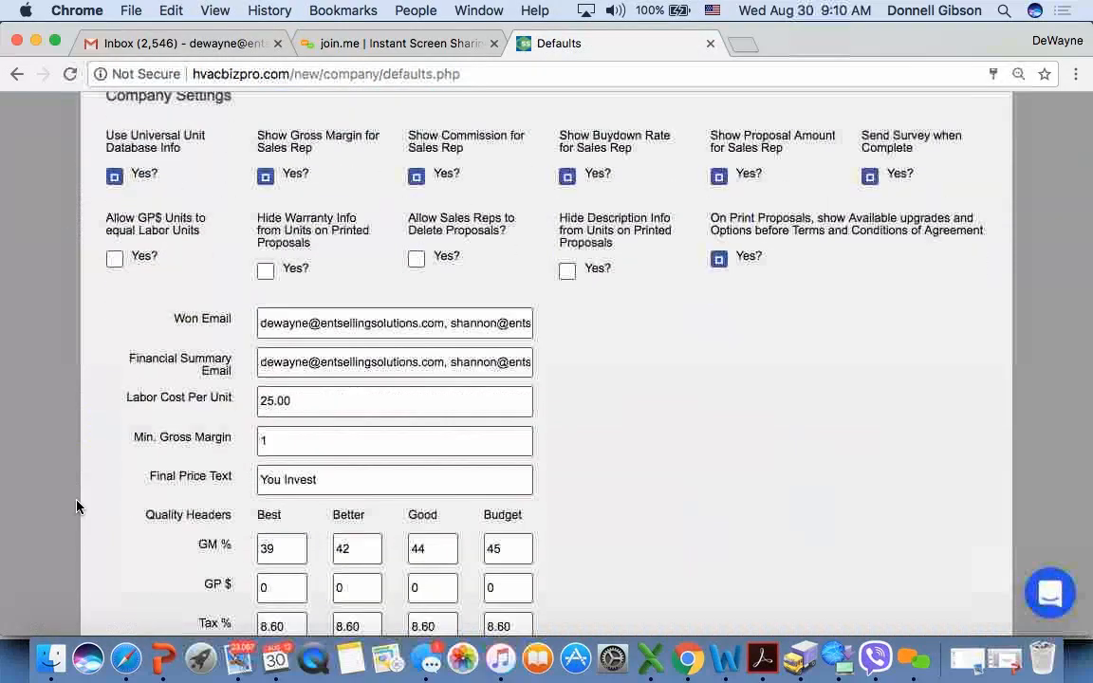
pyautogui.scroll(-19, 78, 506)
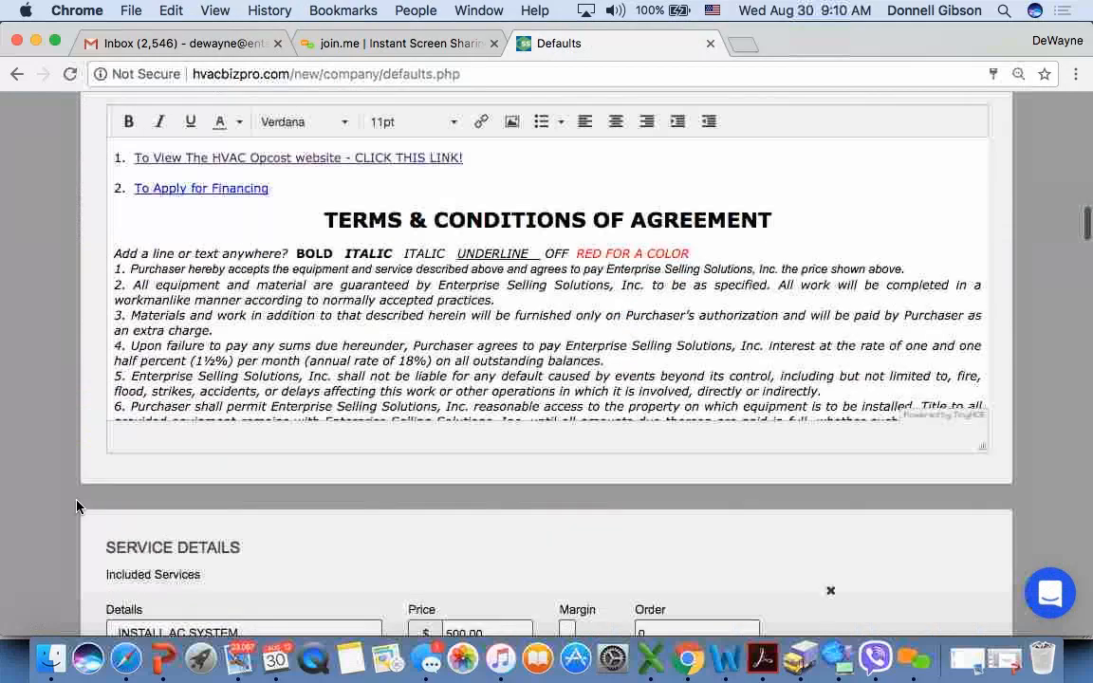
pyautogui.scroll(-20, 78, 506)
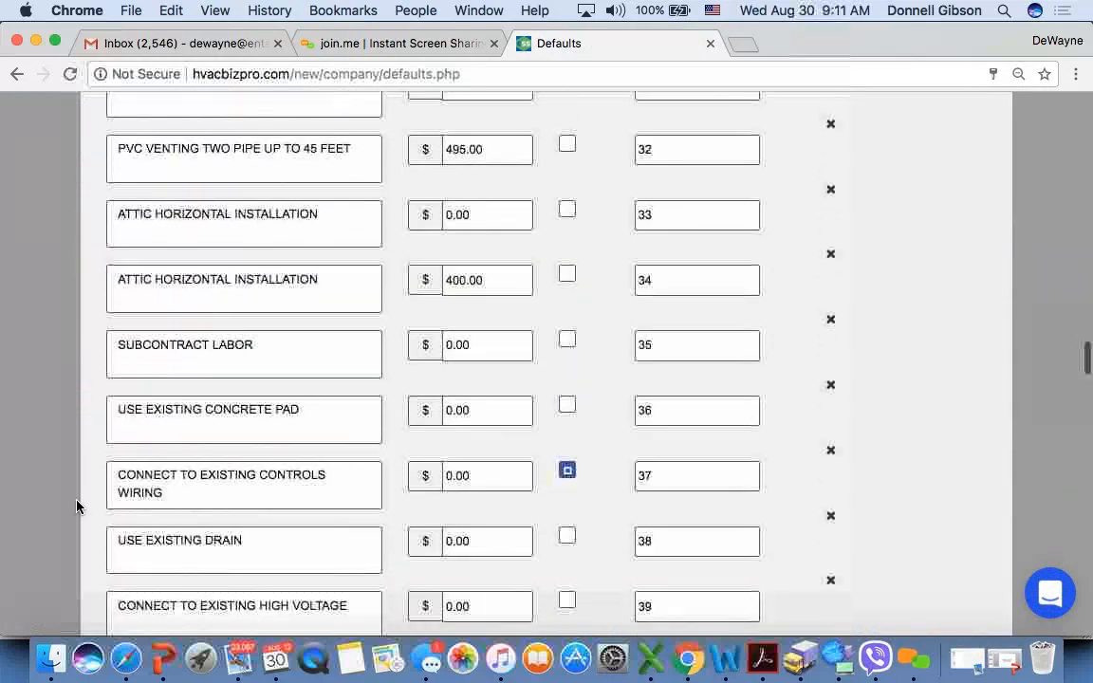
pyautogui.scroll(-20, 78, 506)
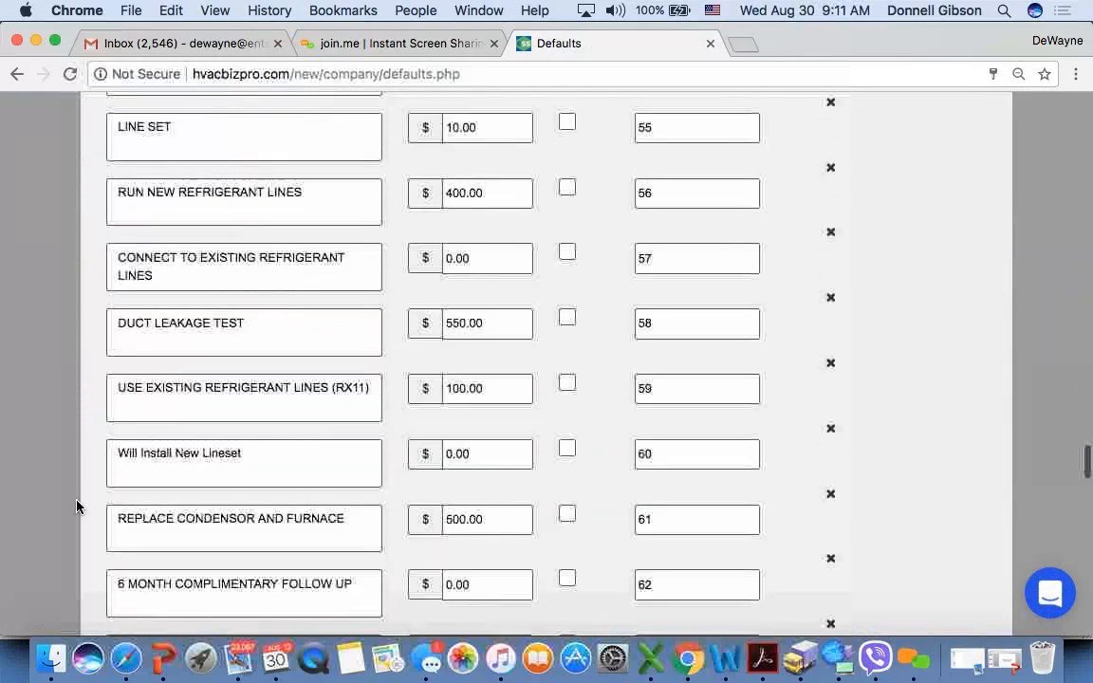
pyautogui.scroll(-5, 78, 508)
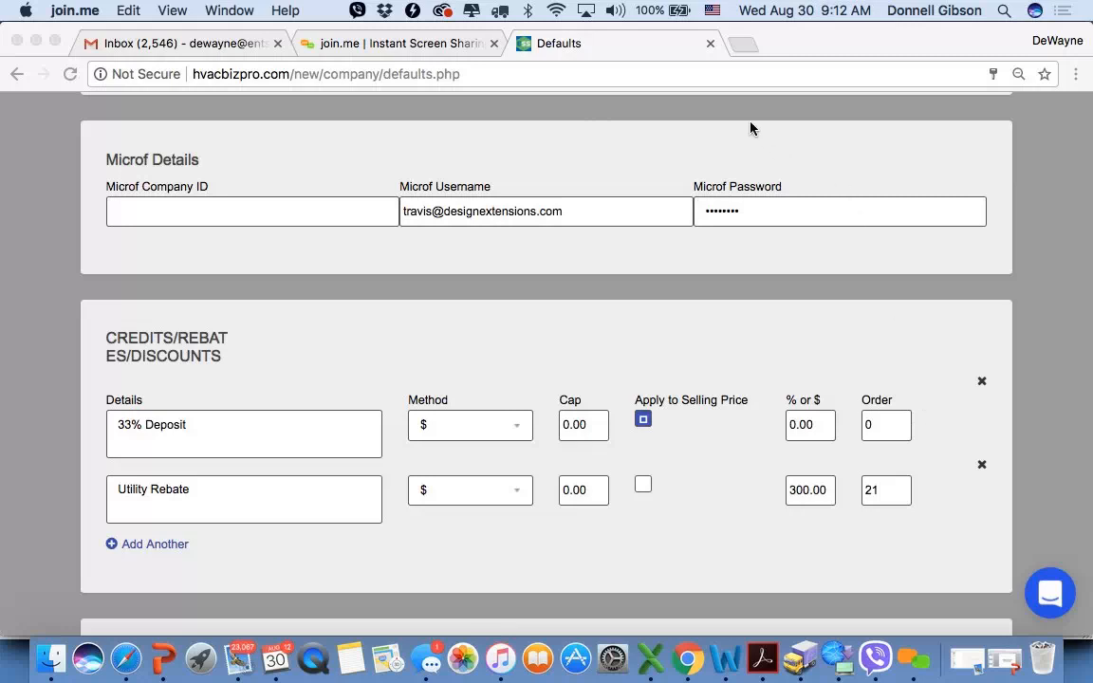
# - Open the microf.com website in a new browser tab
pyautogui.click(741, 47)
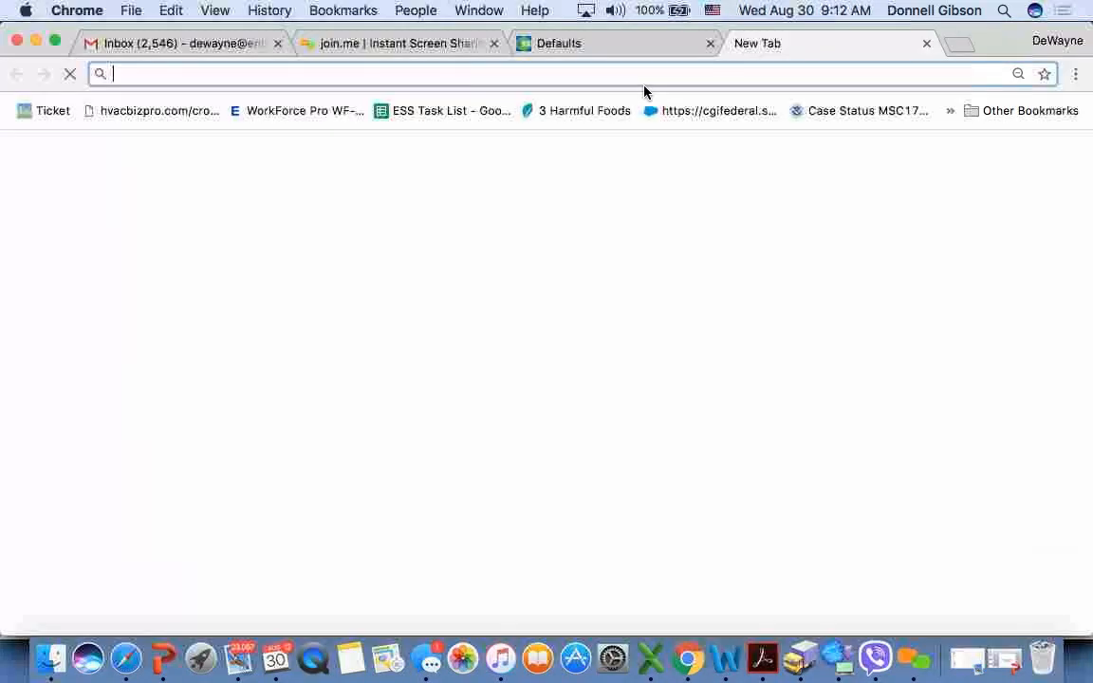
pyautogui.write('dm')
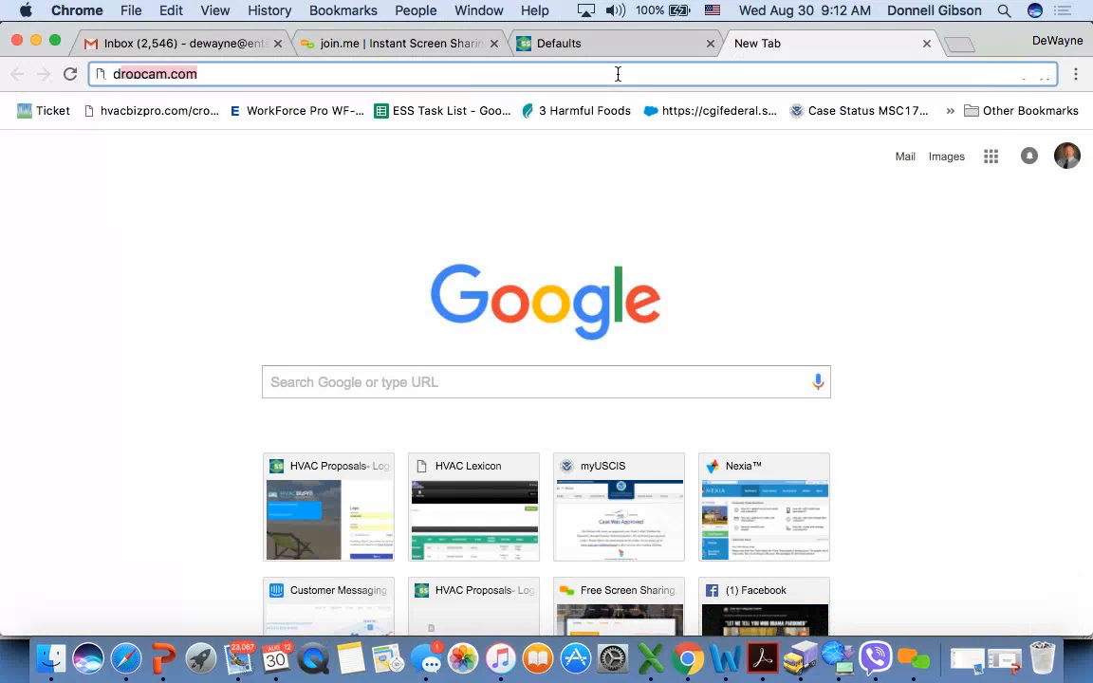
pyautogui.press('BackSpace')
pyautogui.press('BackSpace')
pyautogui.write('microf.com')
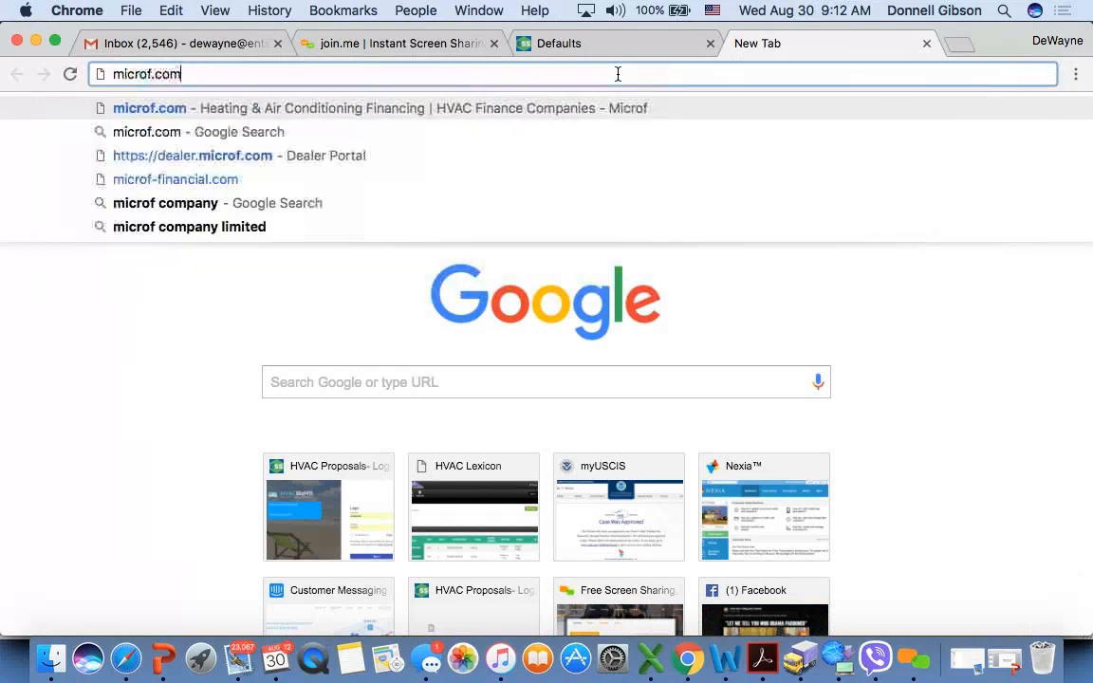
pyautogui.press('Return')
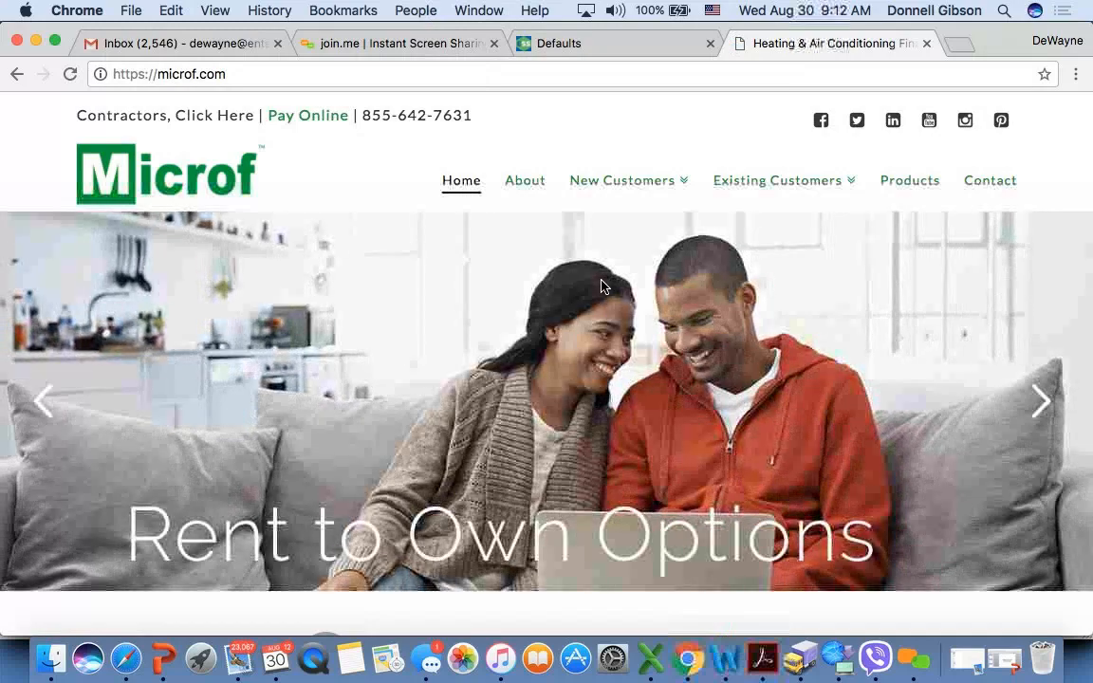
# - Open the dealer application from Microf's Contractors information page and review the contractor registration form's required fields
pyautogui.scroll(-5, 602, 286)
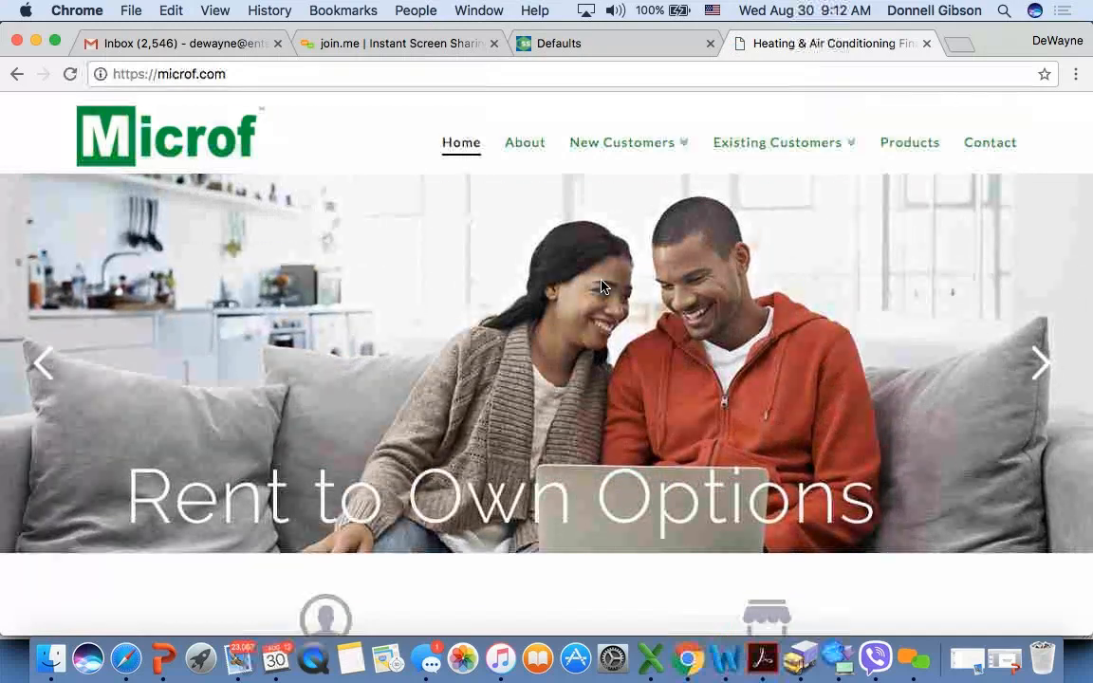
pyautogui.scroll(-5, 602, 283)
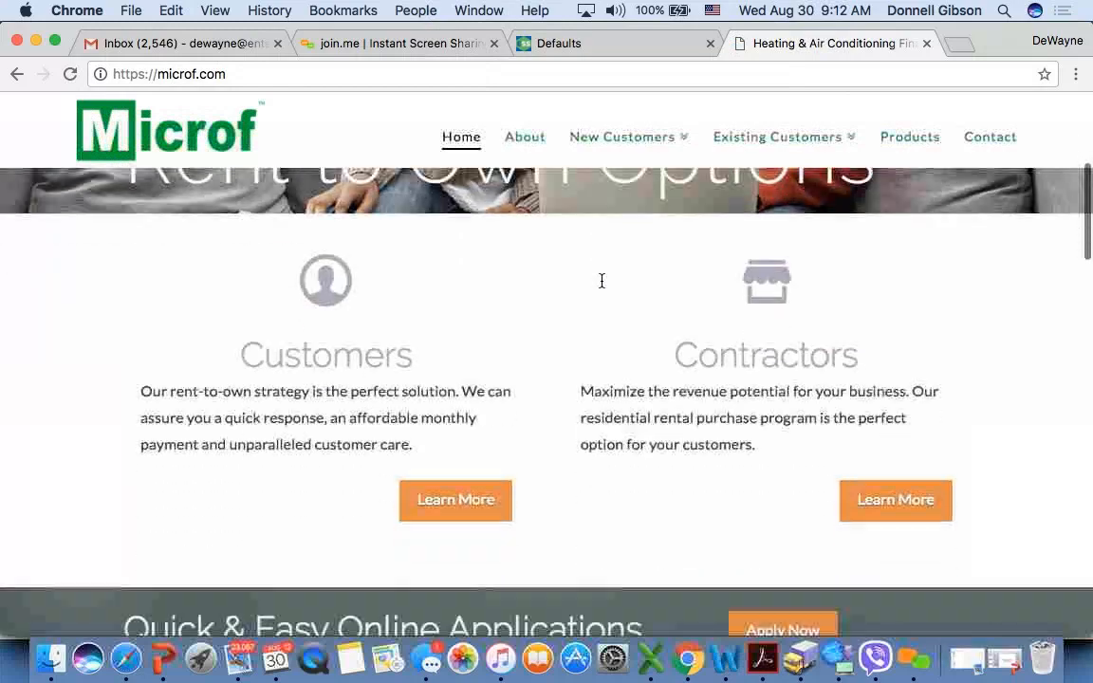
pyautogui.scroll(2, 602, 281)
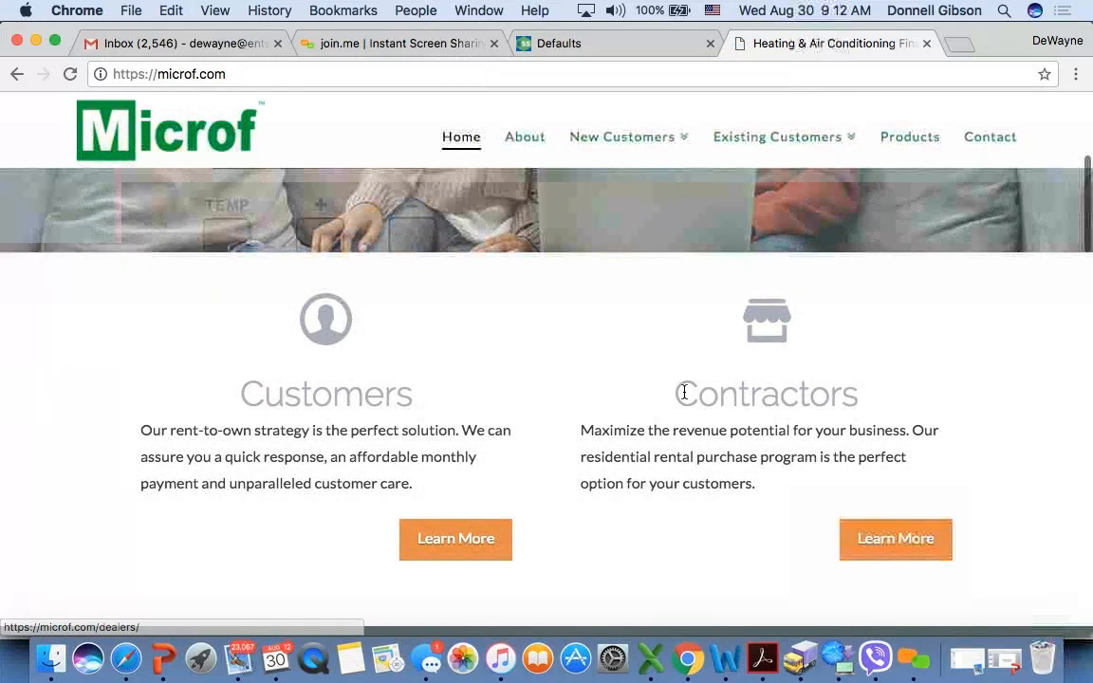
pyautogui.click(887, 541)
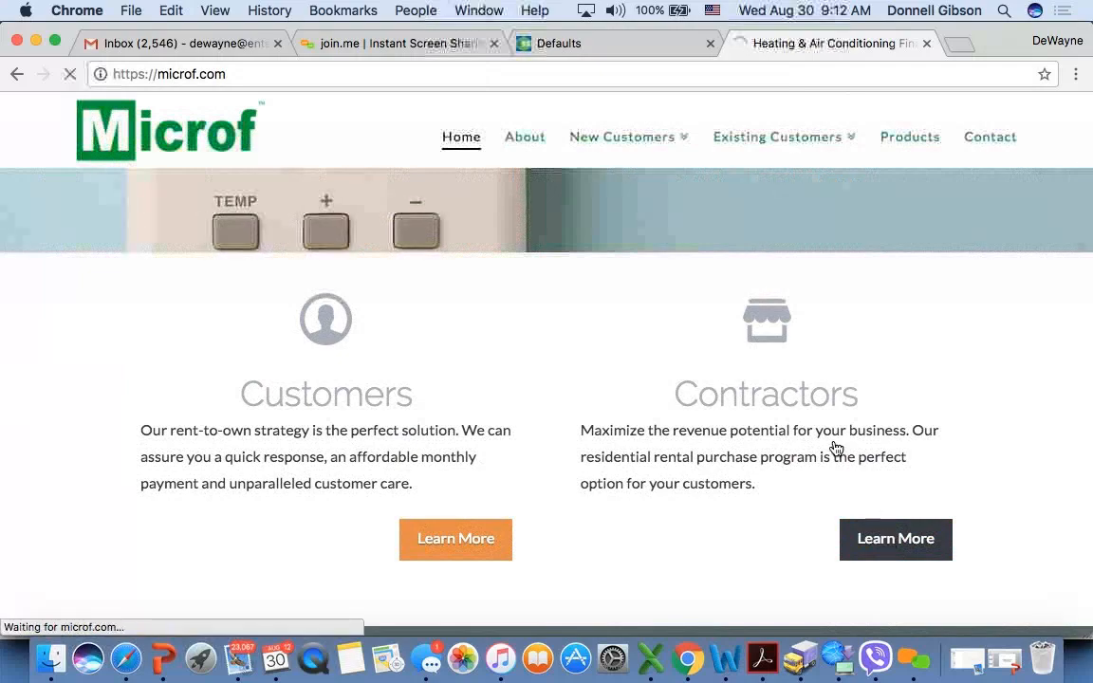
pyautogui.scroll(-10, 542, 469)
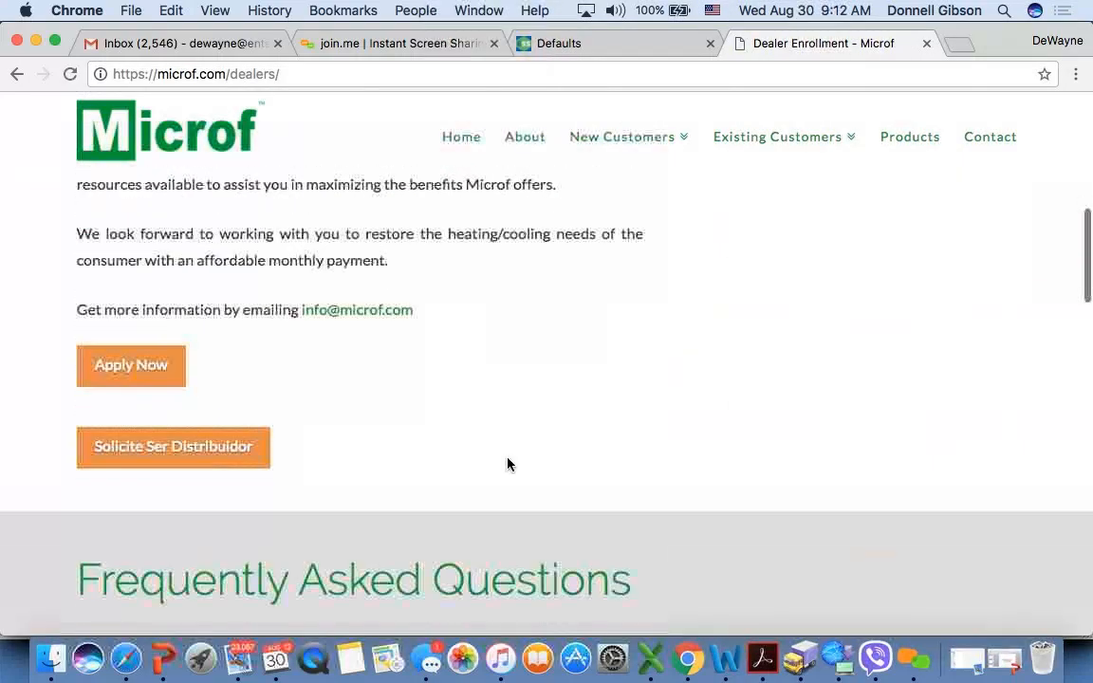
pyautogui.click(130, 368)
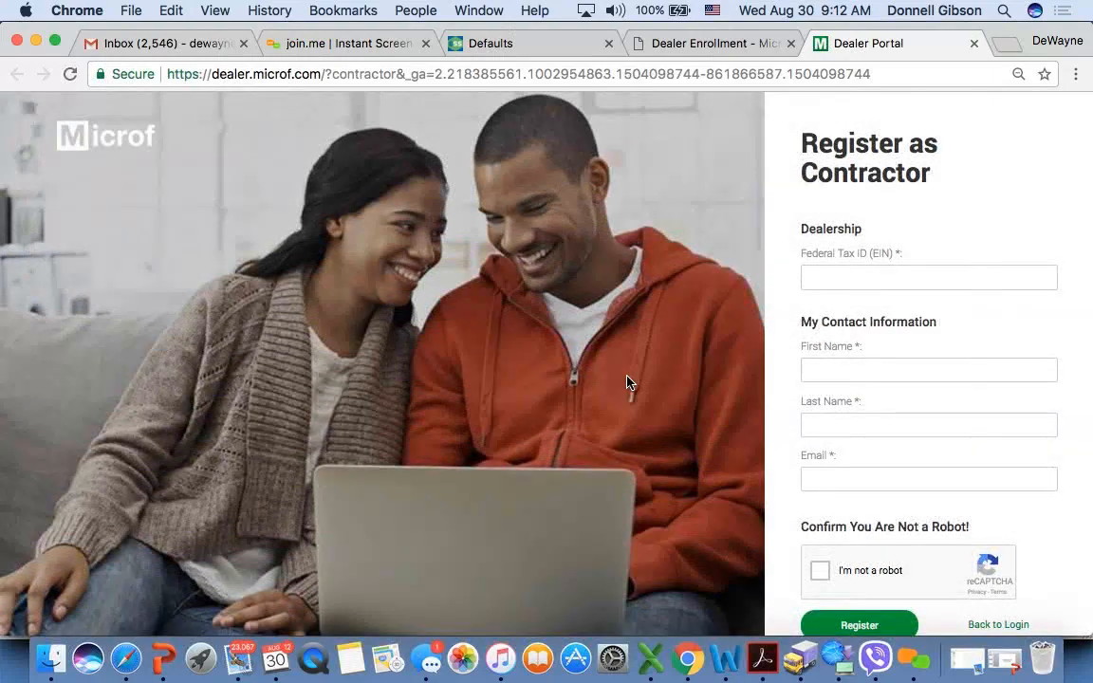
pyautogui.scroll(-3, 783, 432)
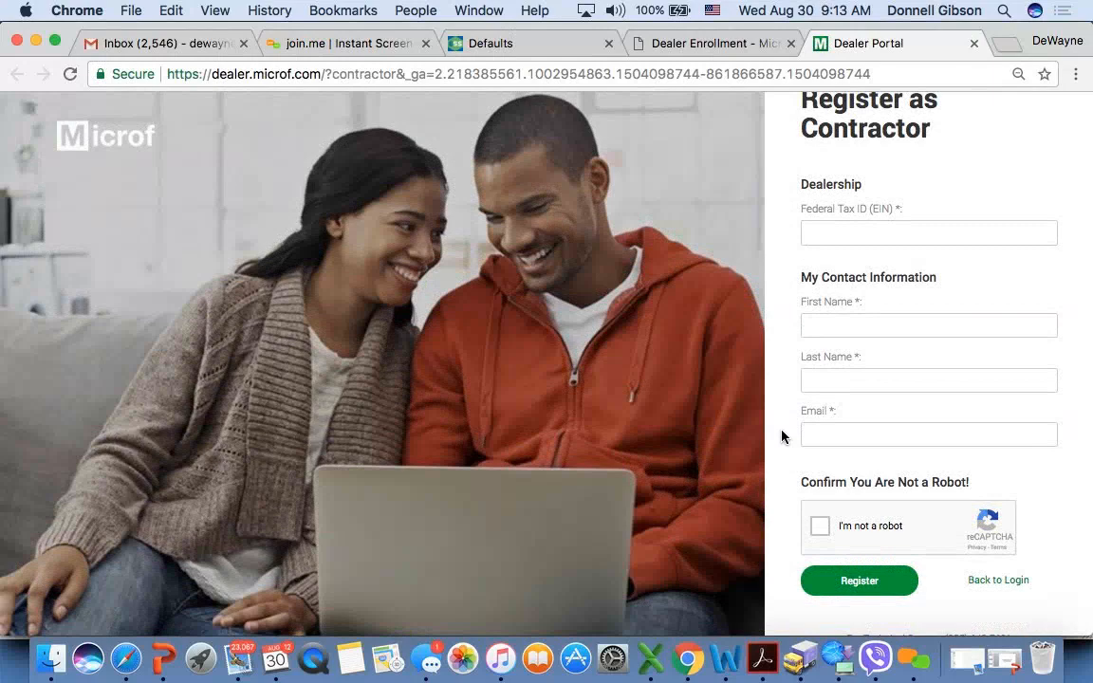
pyautogui.scroll(-1, 782, 437)
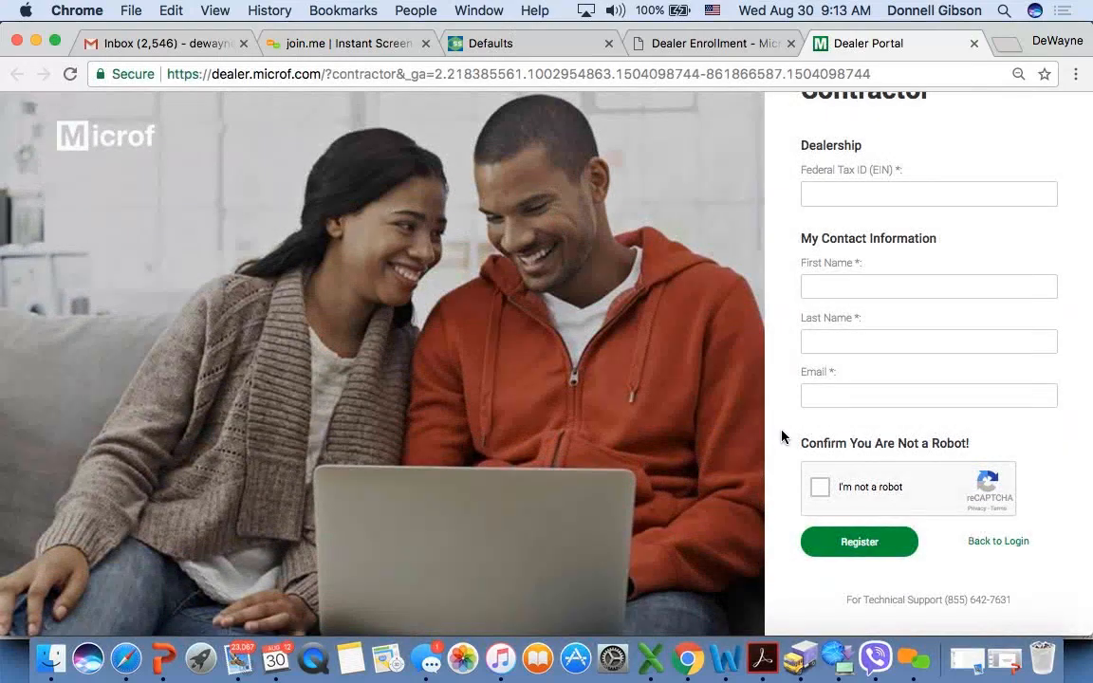
pyautogui.scroll(2, 783, 437)
pyautogui.scroll(-1, 782, 436)
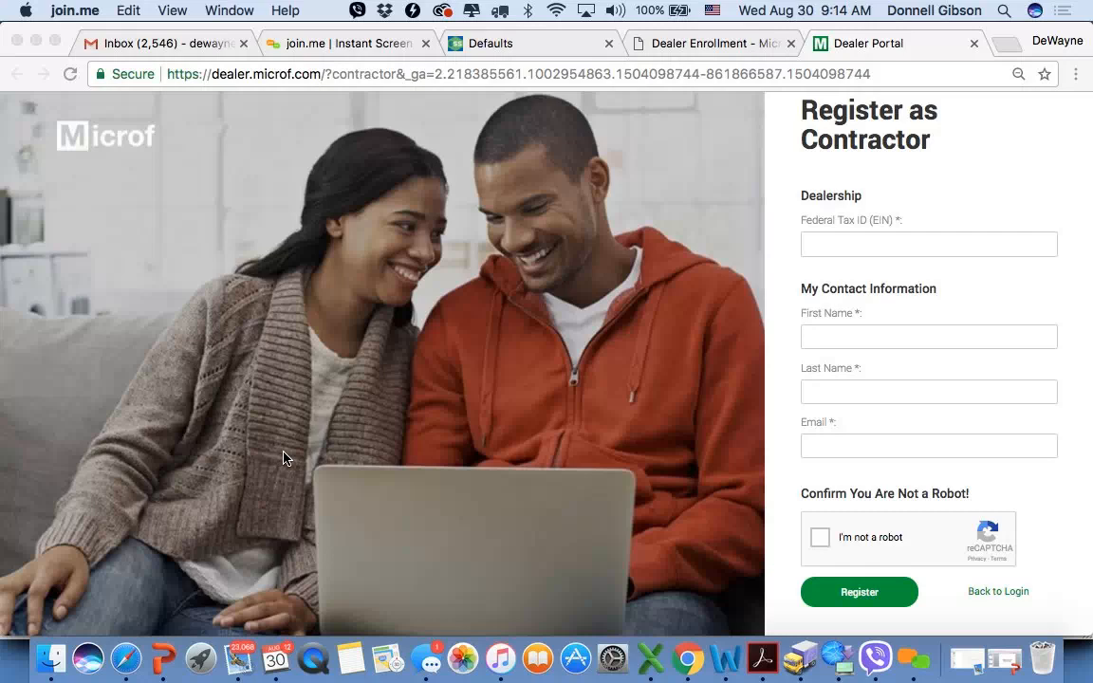
# - Close both Microf pages and return to the beginning of the Company Defaults page
pyautogui.click(974, 47)
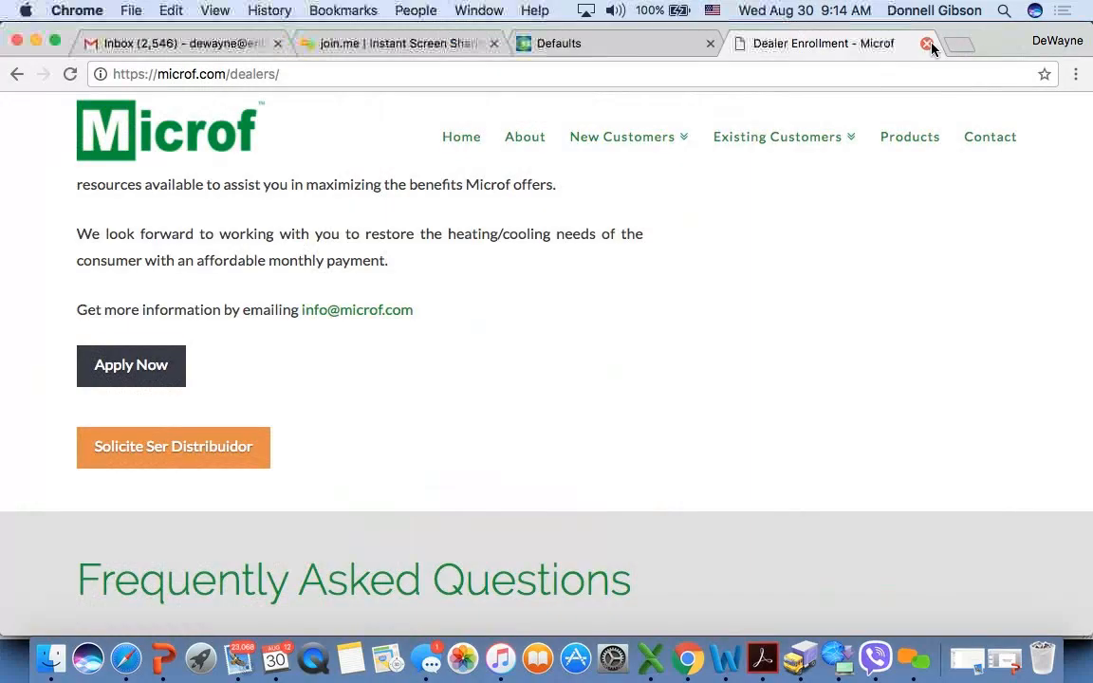
pyautogui.click(927, 44)
pyautogui.scroll(10, 816, 164)
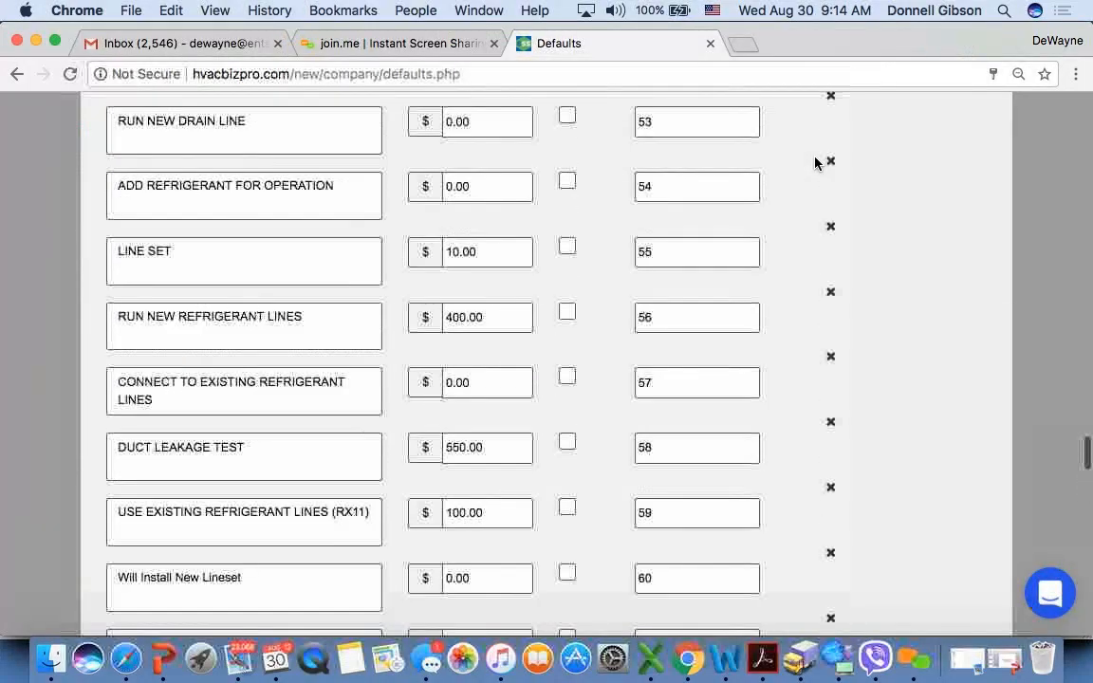
pyautogui.scroll(5, 816, 163)
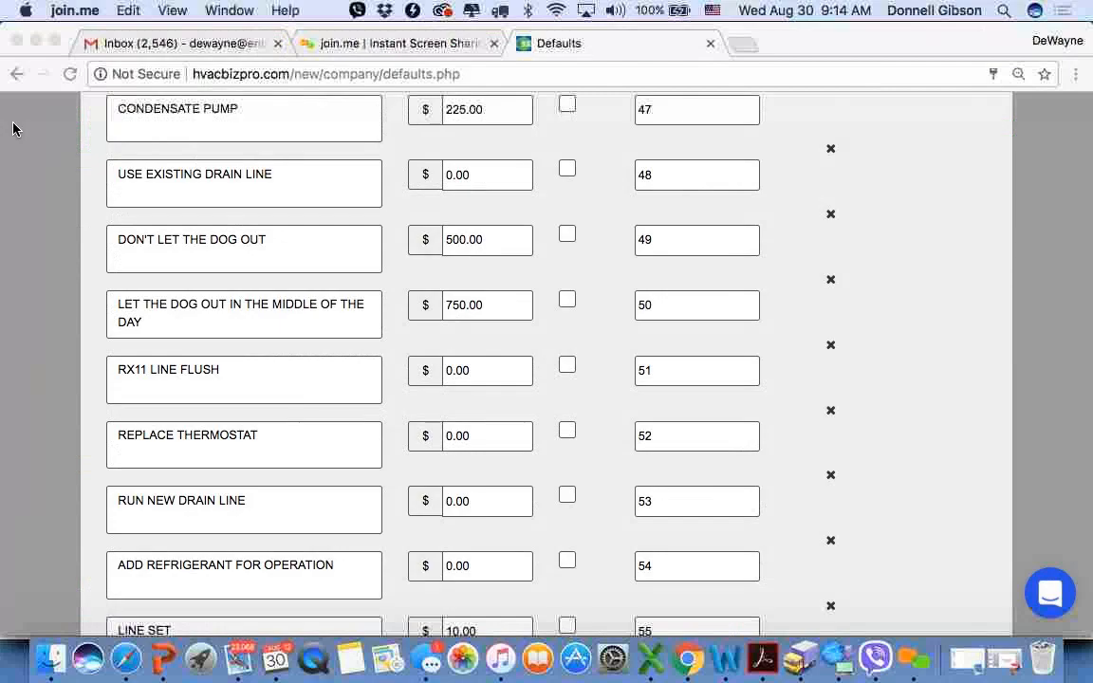
pyautogui.scroll(20, 66, 262)
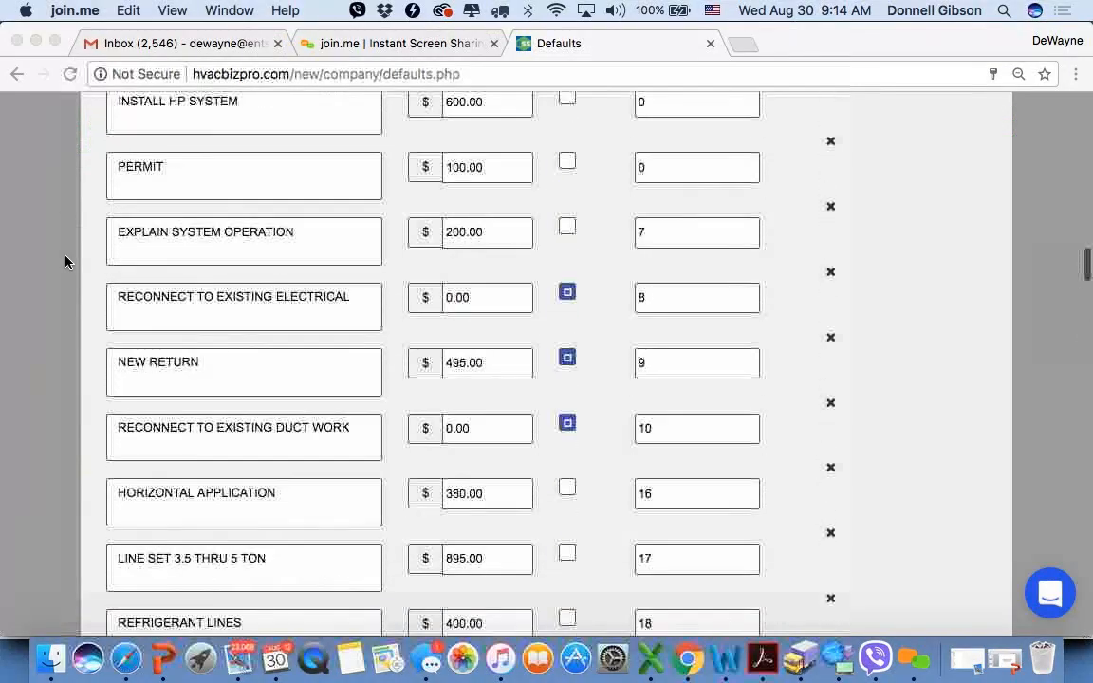
pyautogui.scroll(15, 66, 262)
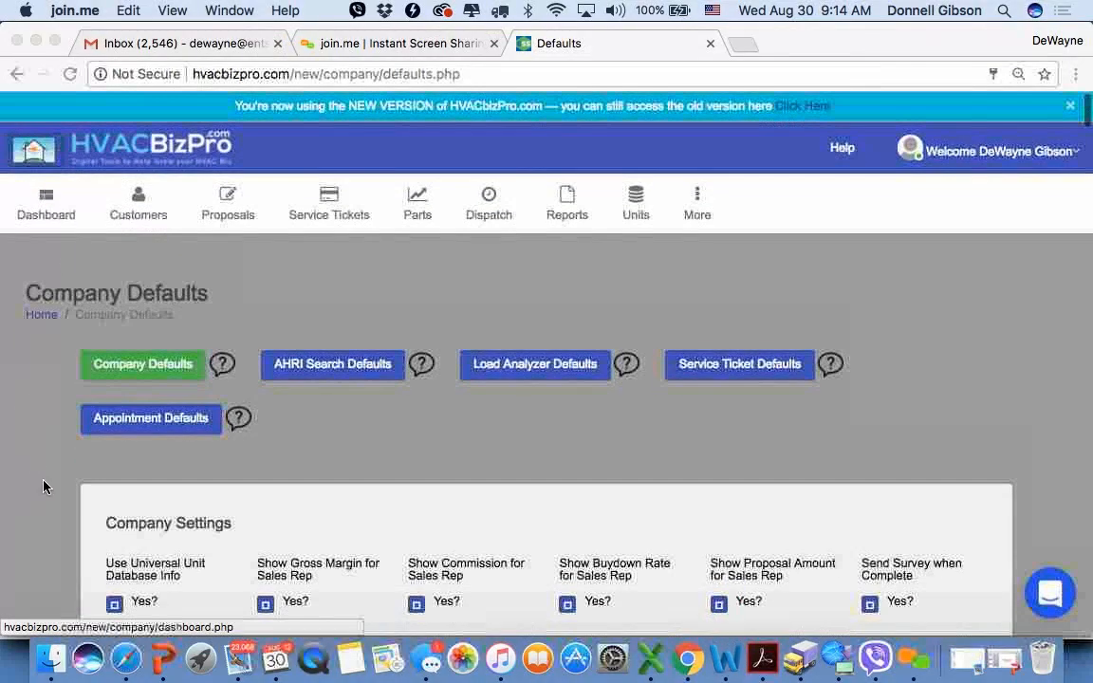
# - Look through the Company Defaults page from the Microf Details down to the Upgrades section and return to its beginning
pyautogui.scroll(-20, 42, 487)
pyautogui.scroll(-15, 43, 487)
pyautogui.scroll(5, 44, 483)
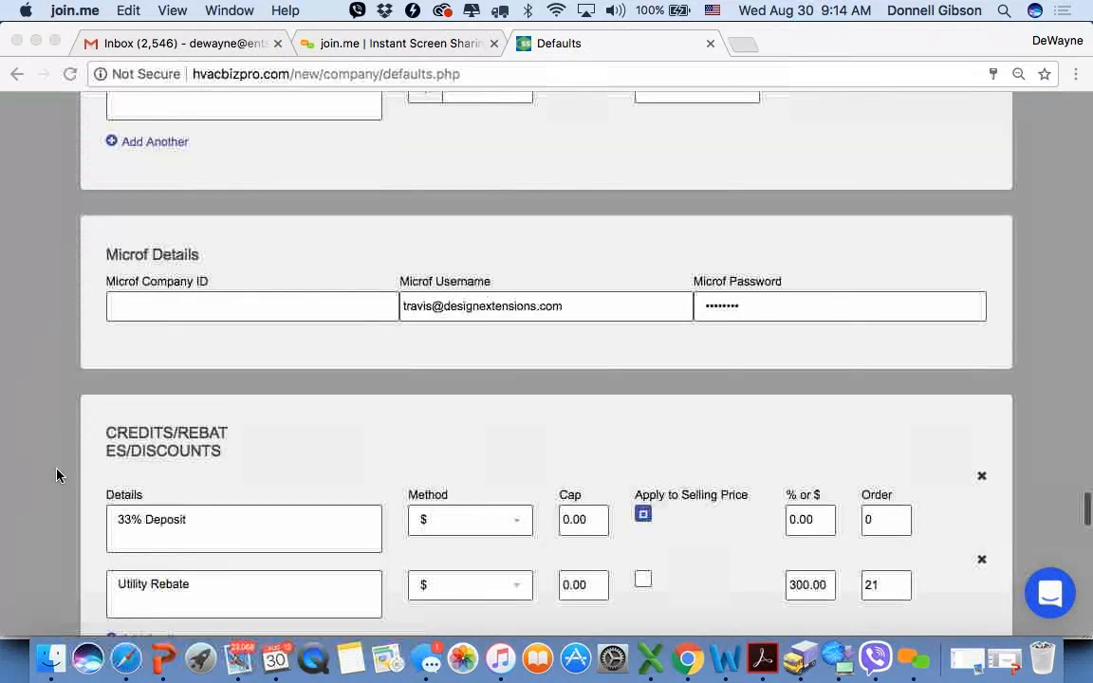
pyautogui.scroll(-5, 59, 411)
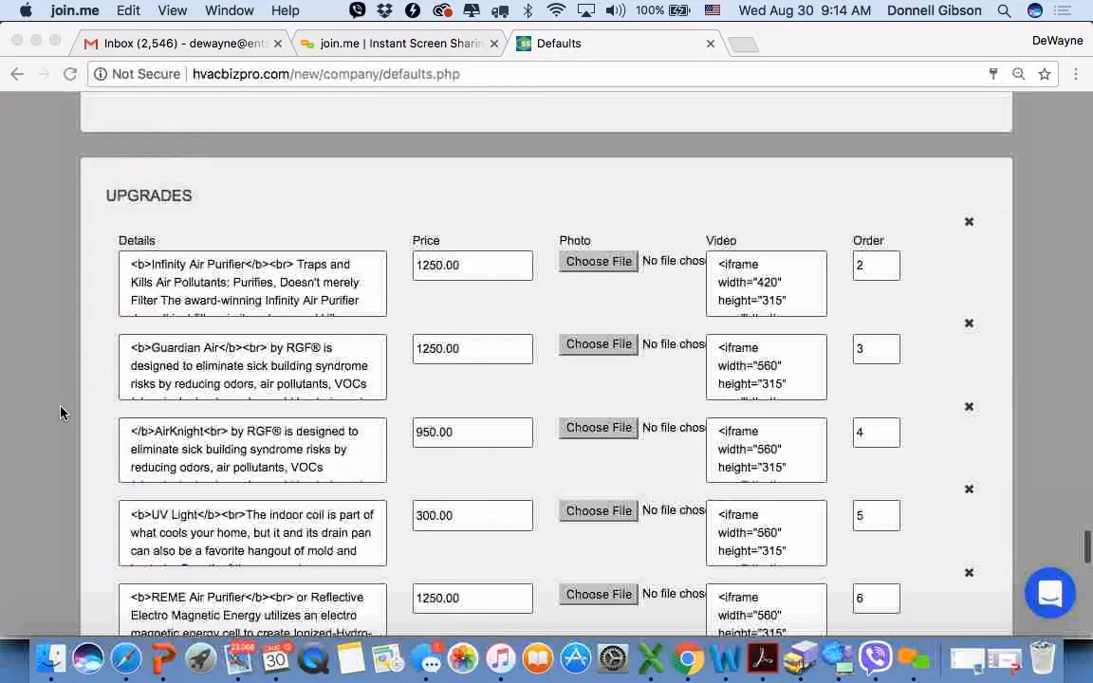
pyautogui.scroll(-10, 60, 411)
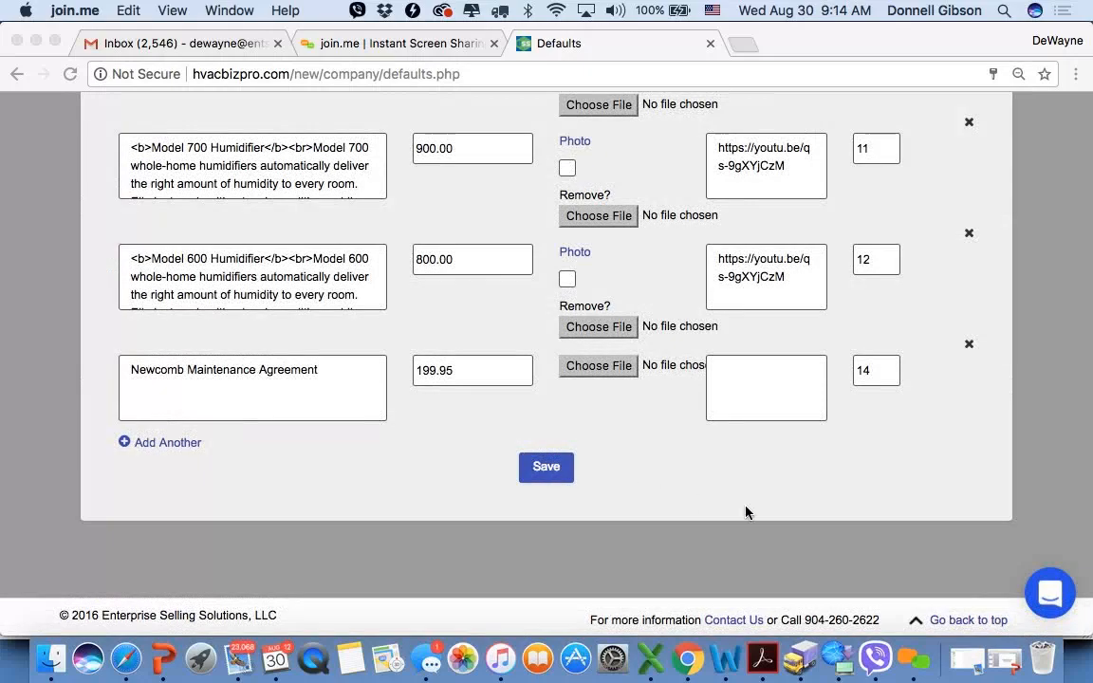
pyautogui.scroll(20, 999, 427)
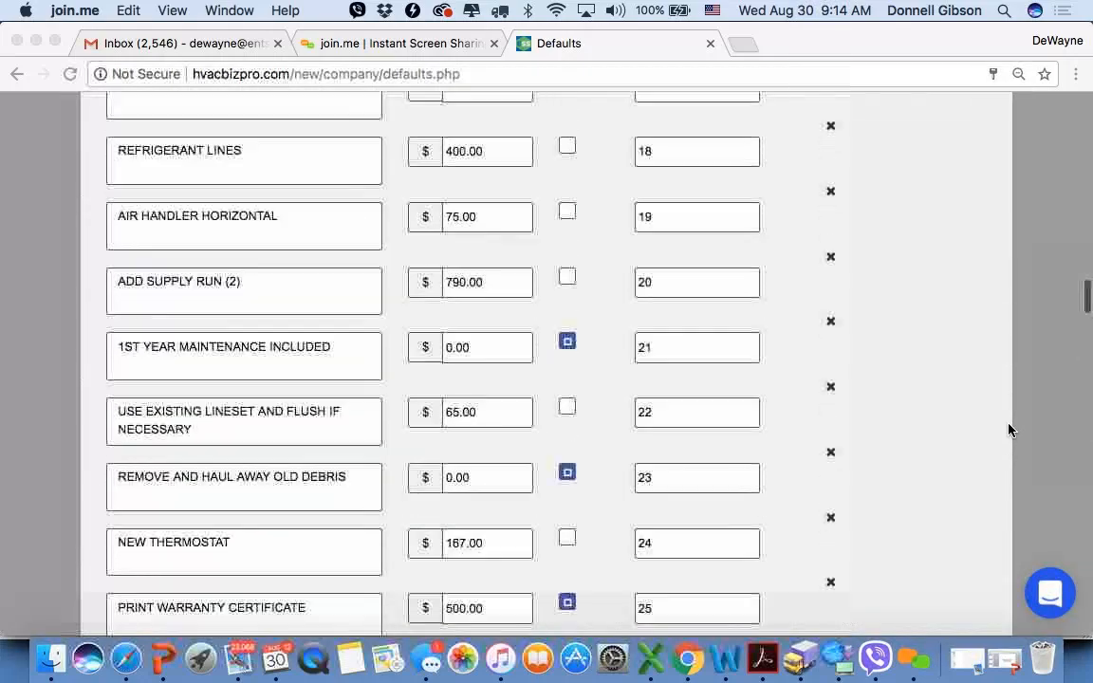
pyautogui.scroll(8, 1009, 430)
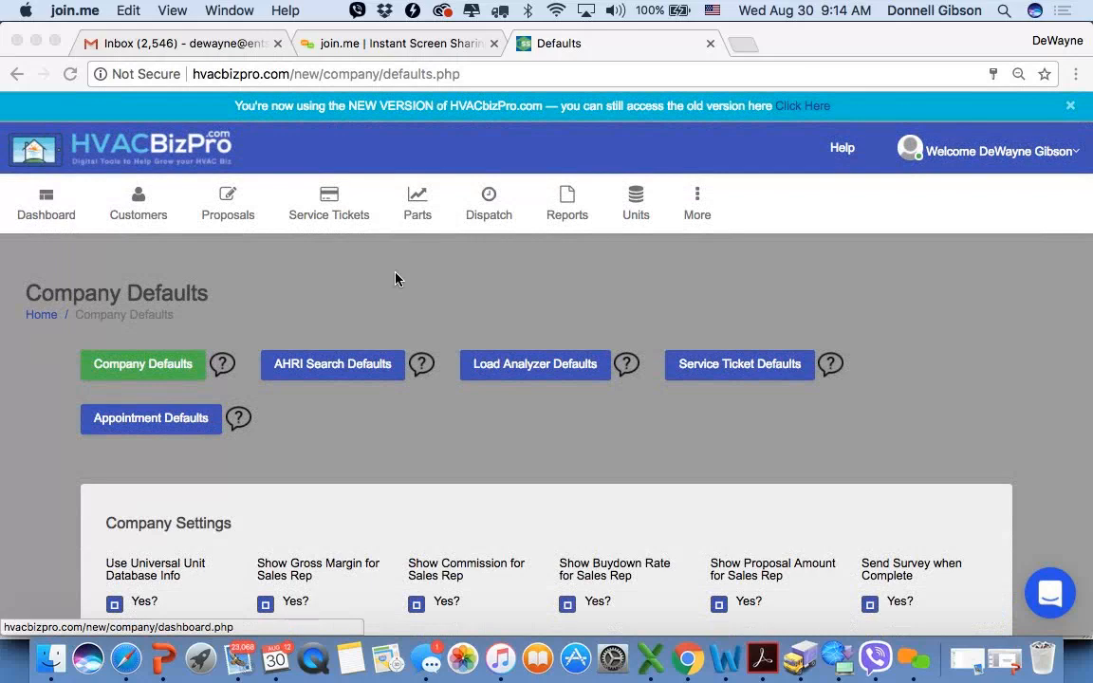
# - Open the Proposals list and search all proposals for the title "microf"
pyautogui.click(228, 216)
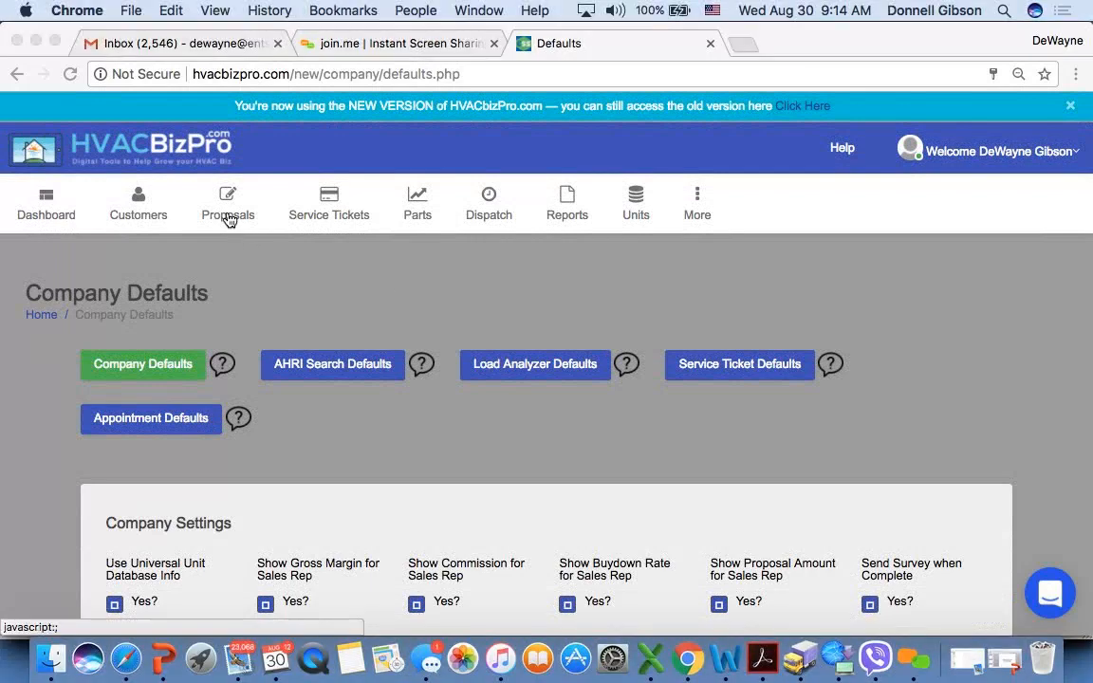
pyautogui.click(232, 253)
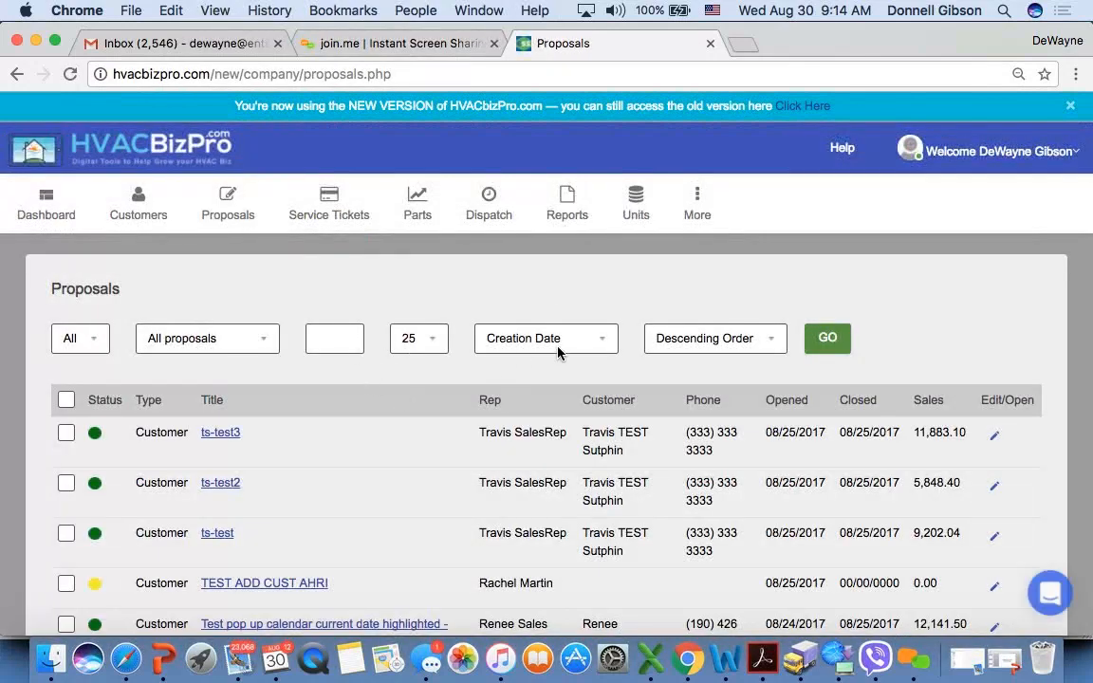
pyautogui.click(333, 338)
pyautogui.write('microf')
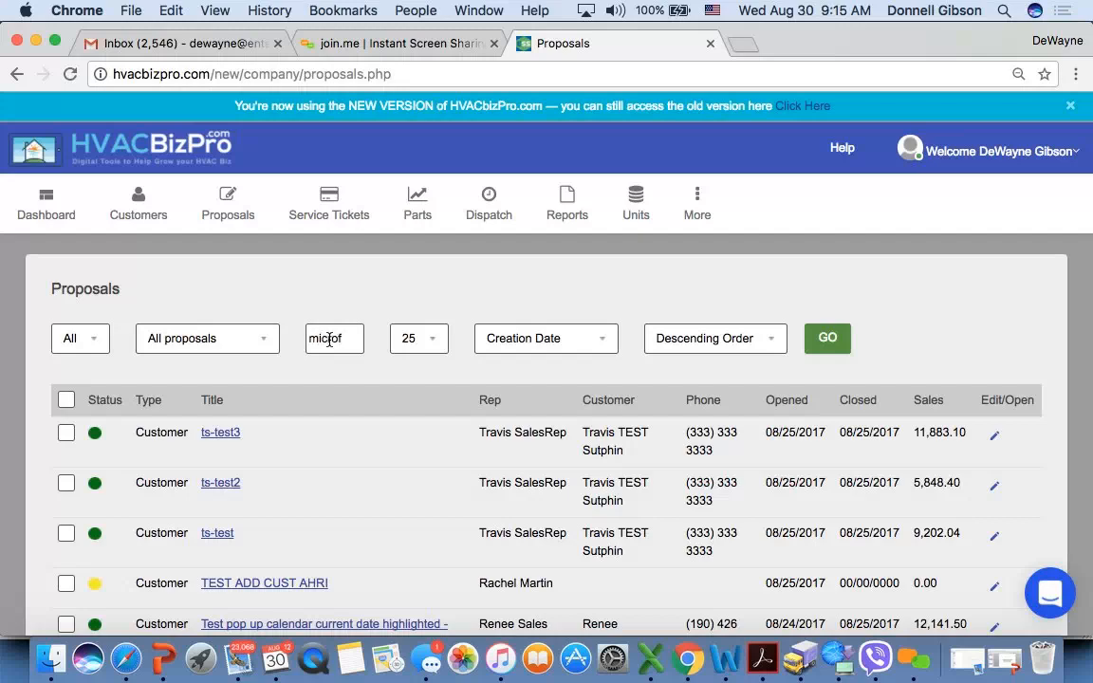
pyautogui.press('Return')
pyautogui.scroll(-3, 443, 480)
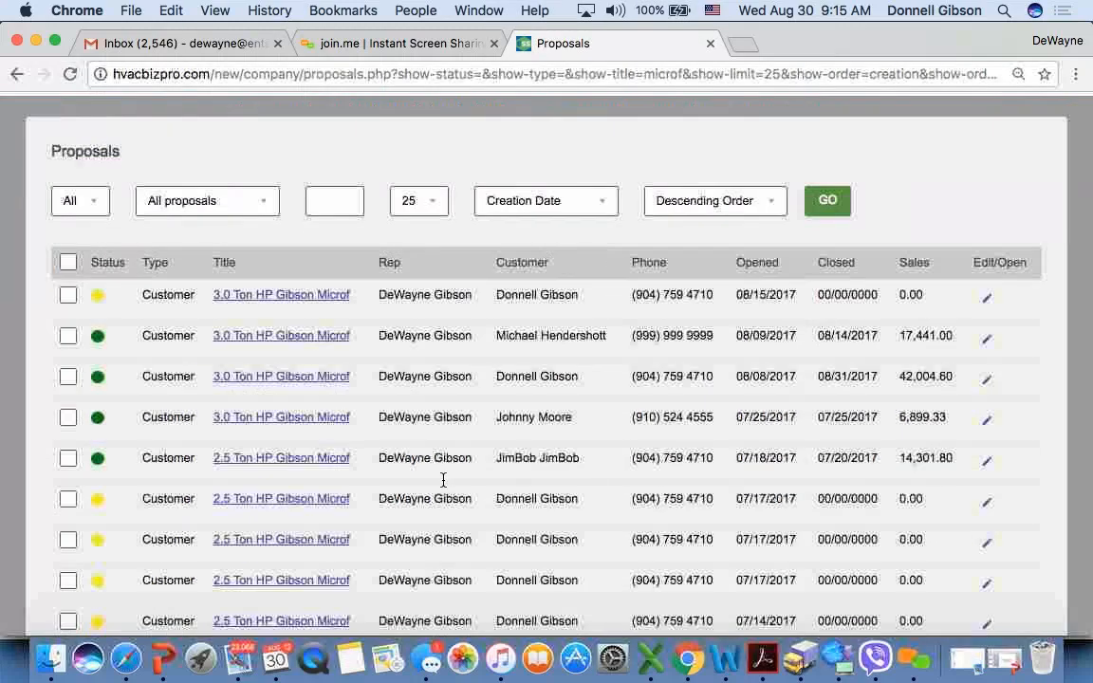
pyautogui.scroll(-1, 443, 480)
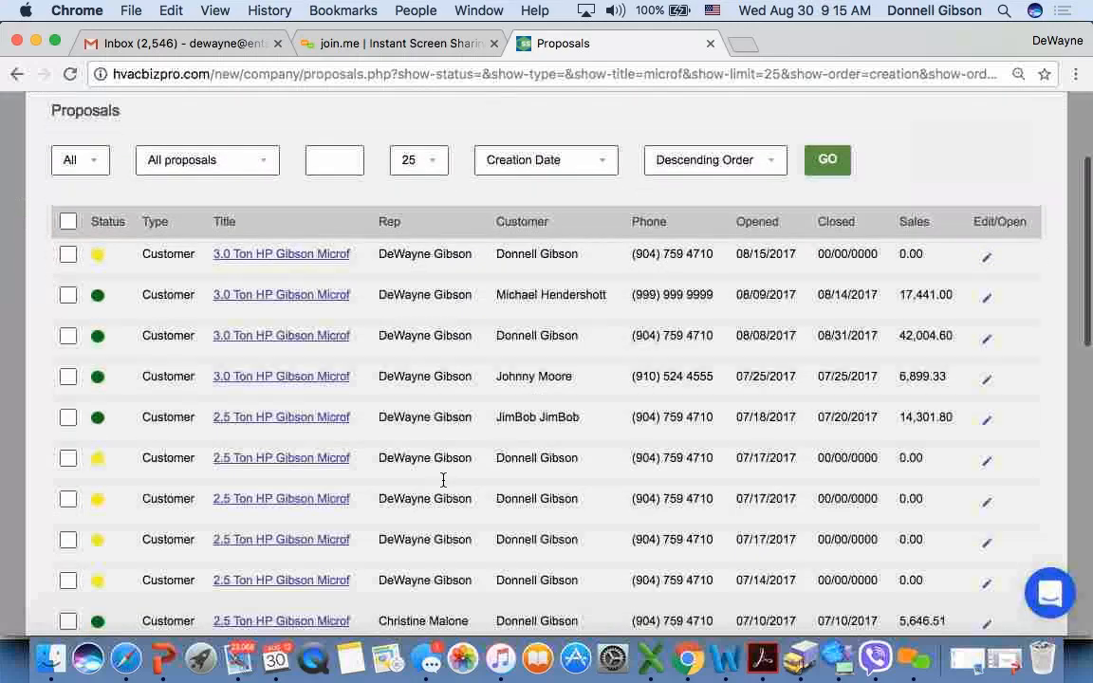
# - Filter the Proposals list to template proposals only
pyautogui.click(261, 166)
pyautogui.click(259, 176)
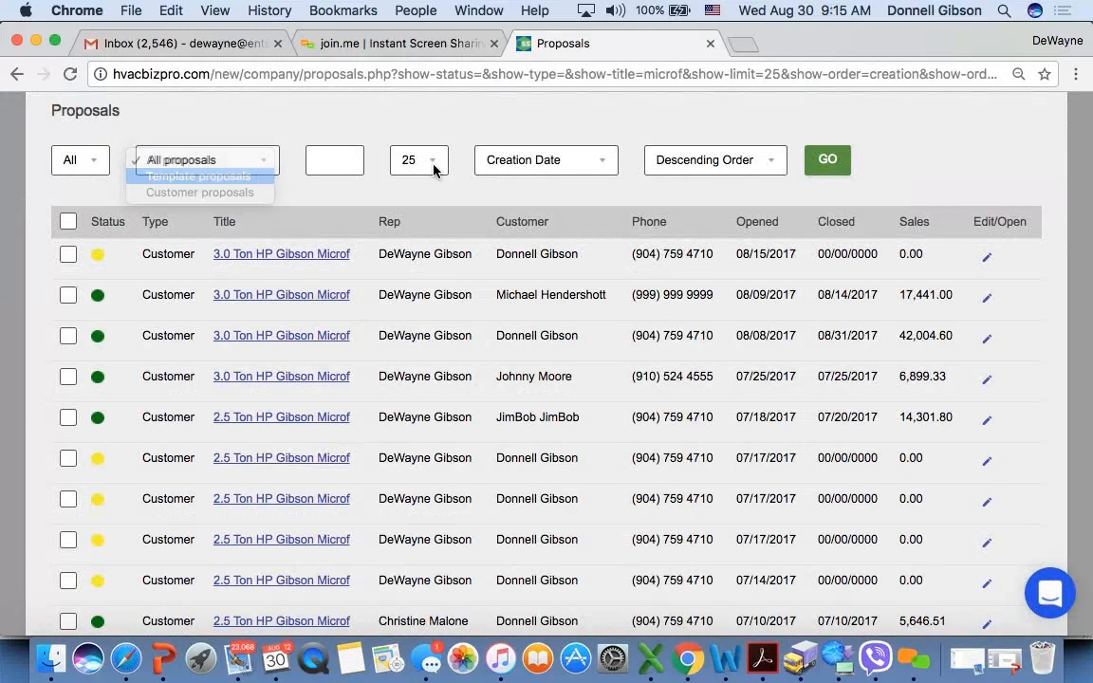
pyautogui.click(829, 159)
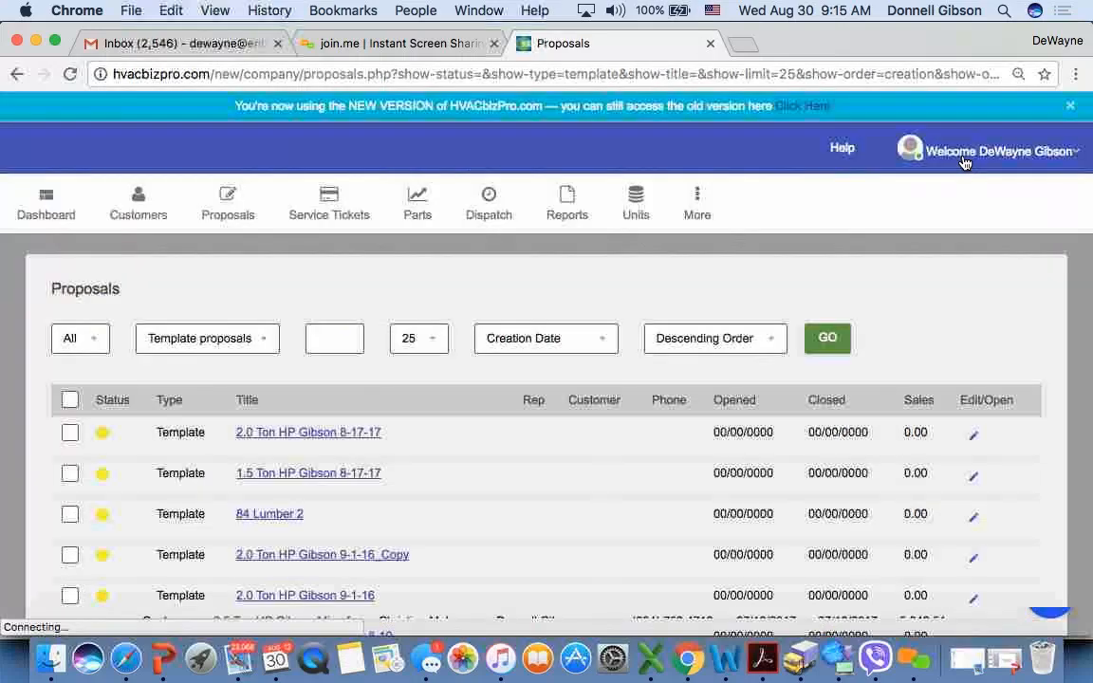
pyautogui.scroll(-5, 513, 530)
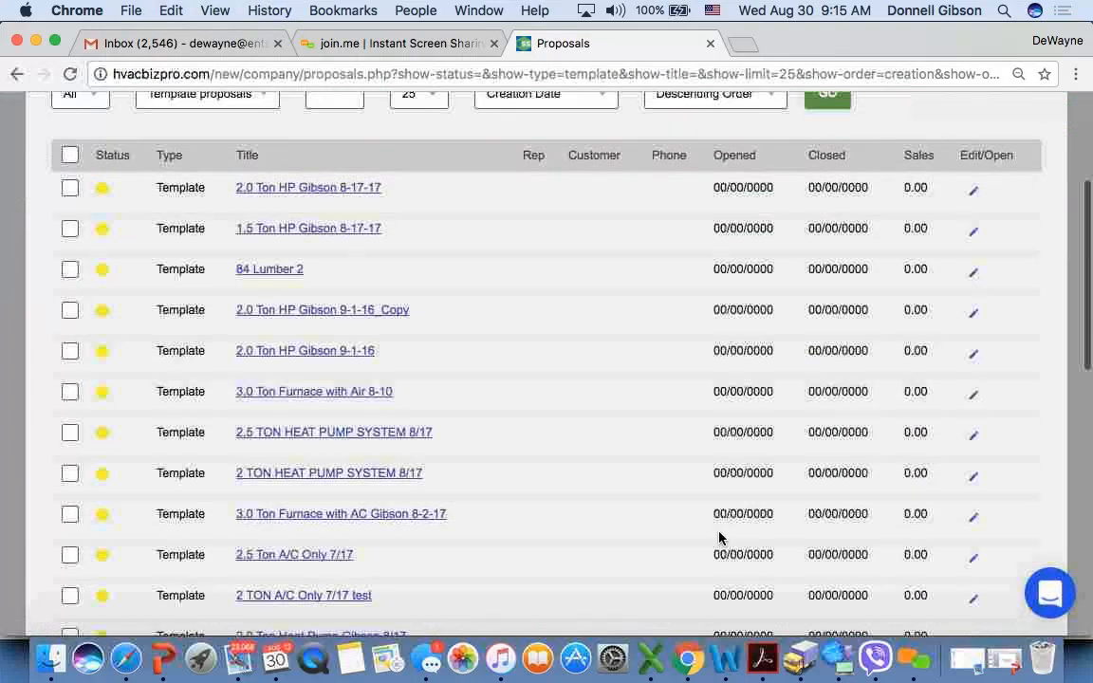
pyautogui.scroll(3, 719, 533)
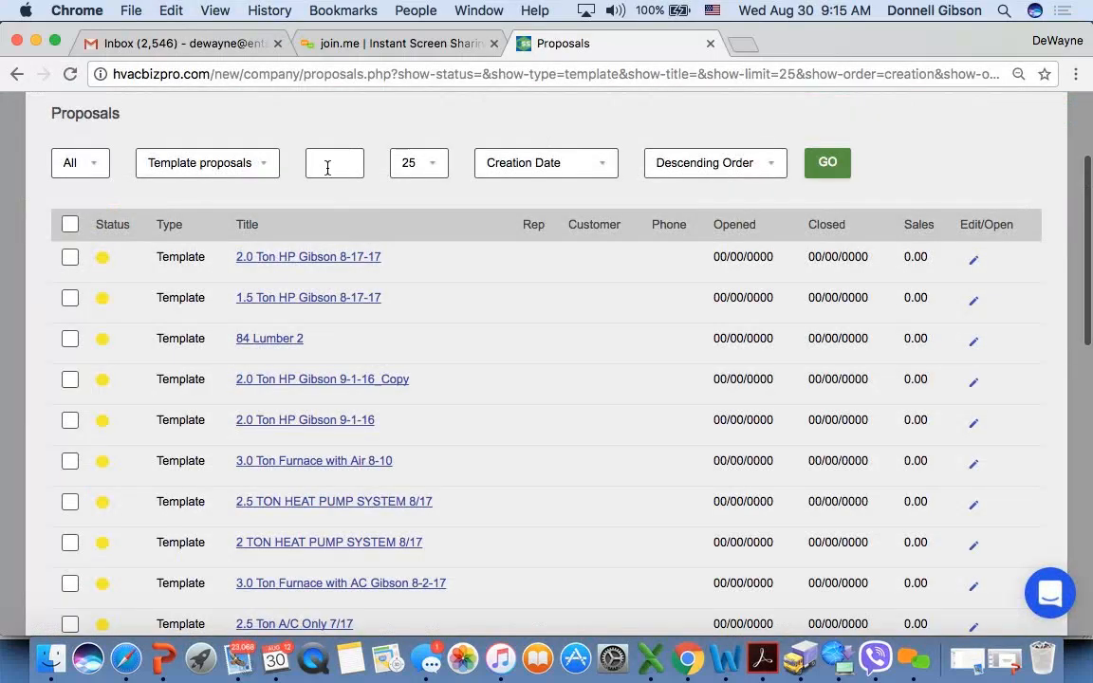
# - Search the template proposals for "microf" and sort the results by title in ascending order
pyautogui.click(327, 168)
pyautogui.write('microf')
pyautogui.press('Return')
pyautogui.scroll(-5, 532, 459)
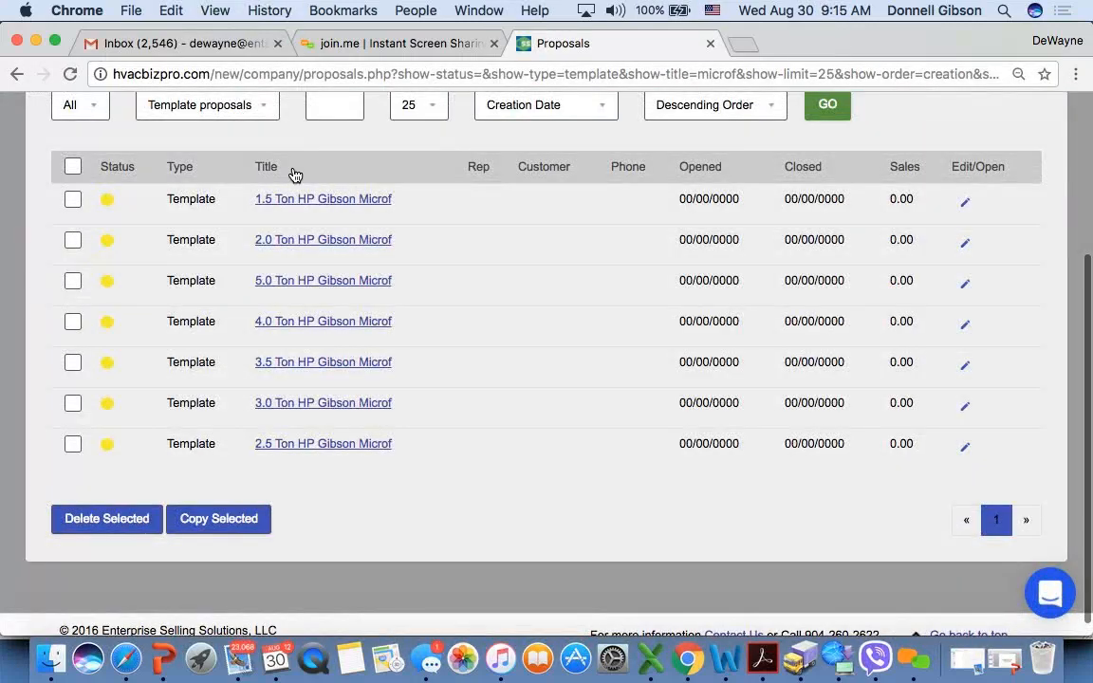
pyautogui.click(280, 168)
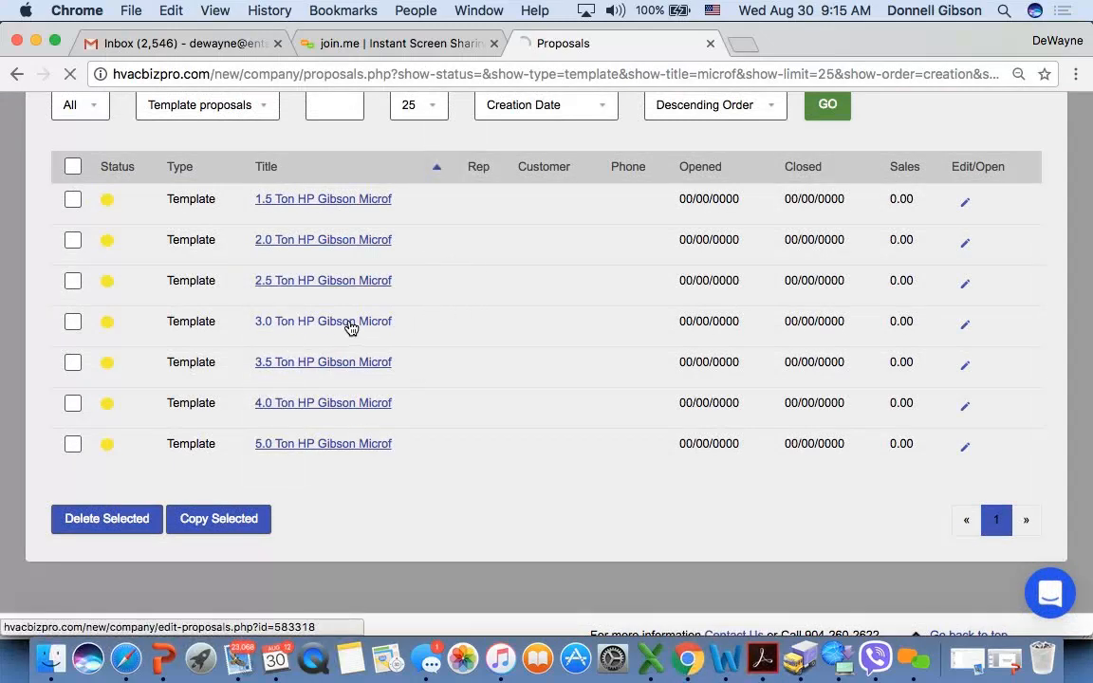
# - Open the "3.0 Ton HP Gibson Microf" template and review its units, service, financial, credits and upgrades sections
pyautogui.click(350, 325)
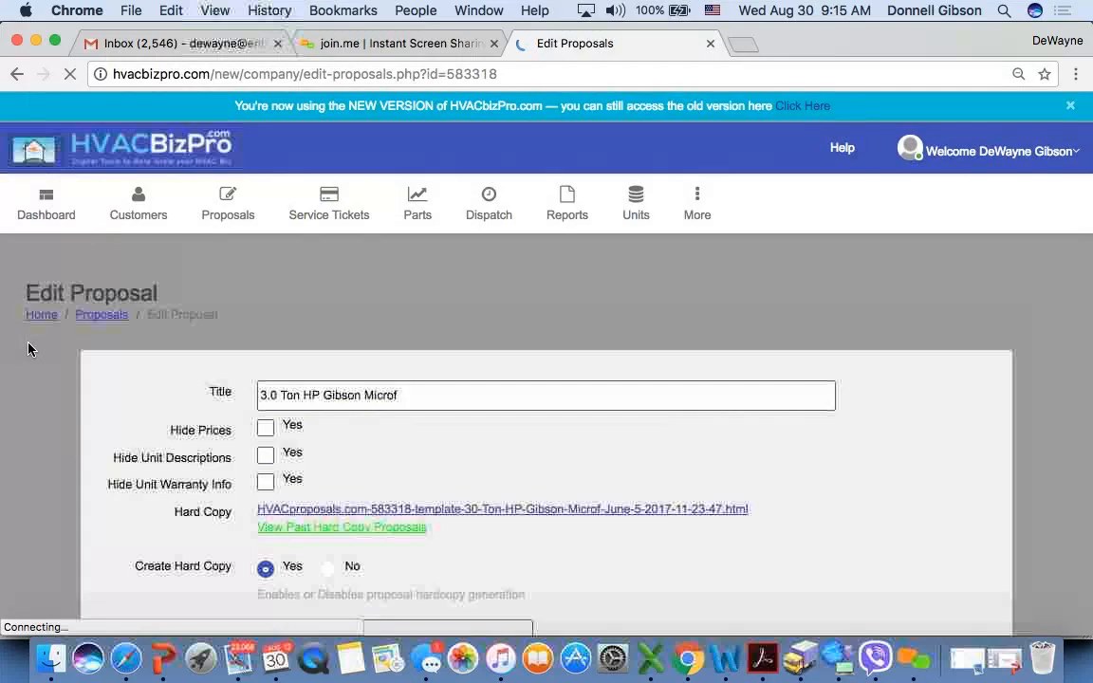
pyautogui.scroll(-3, 29, 349)
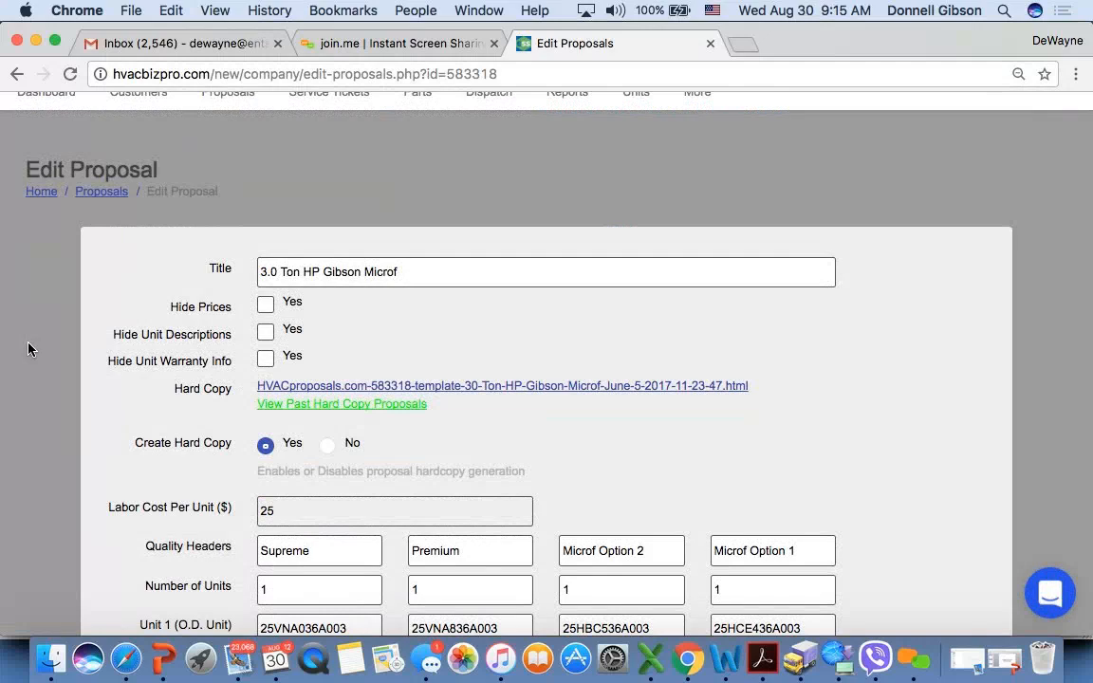
pyautogui.scroll(-3, 27, 349)
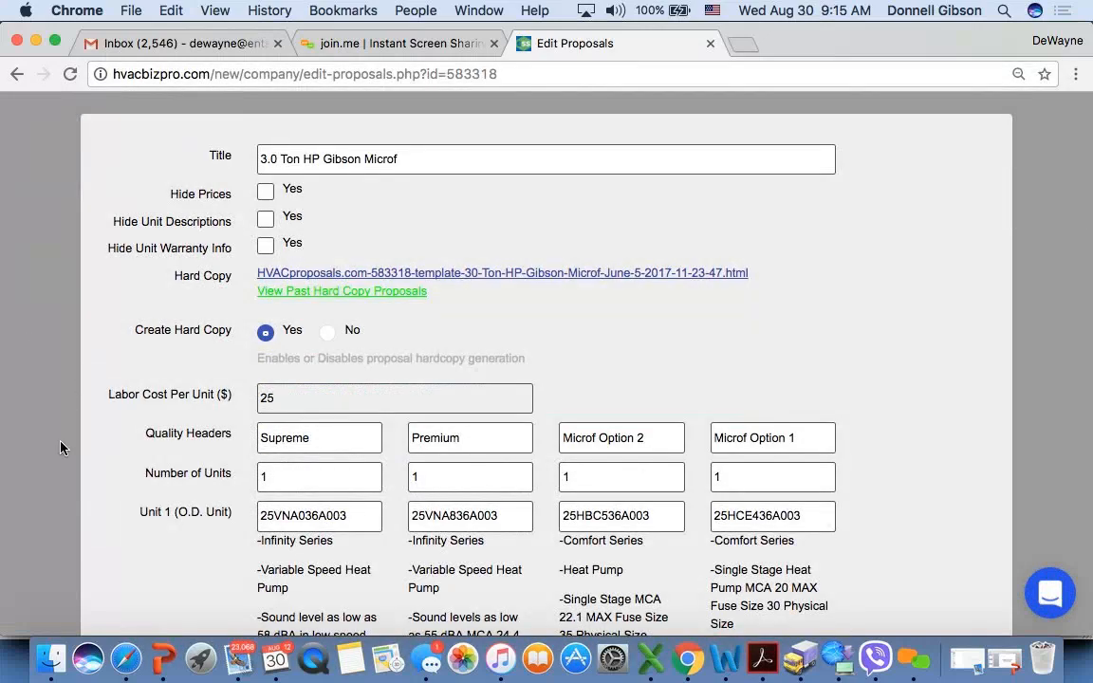
pyautogui.scroll(-10, 60, 447)
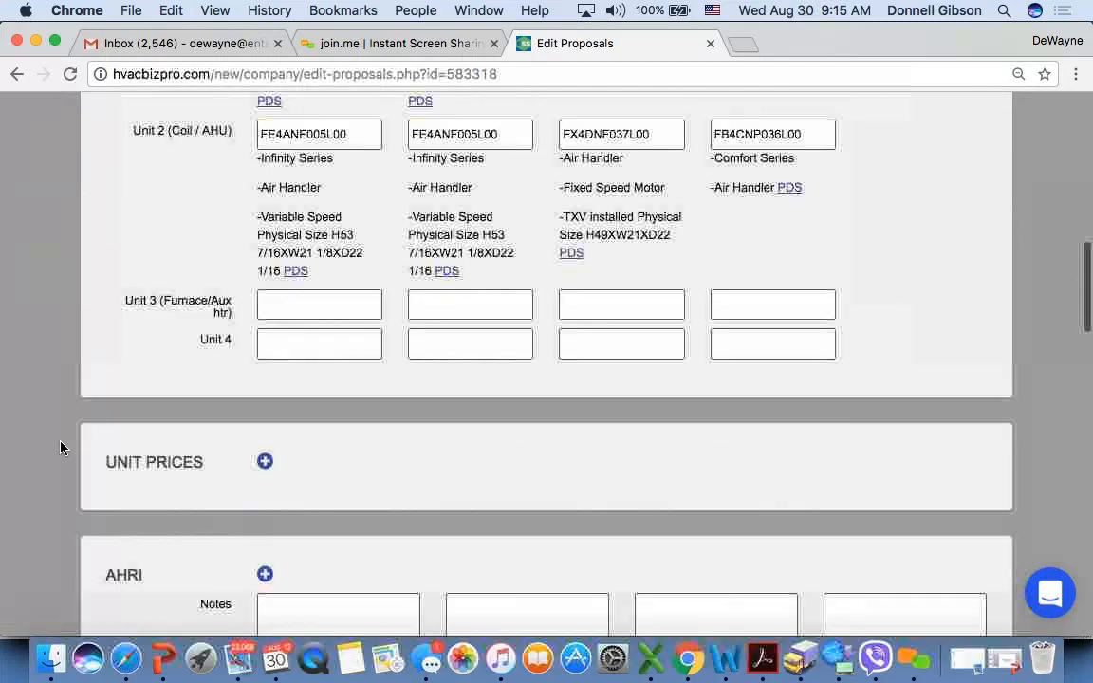
pyautogui.scroll(-5, 60, 447)
pyautogui.scroll(1, 60, 447)
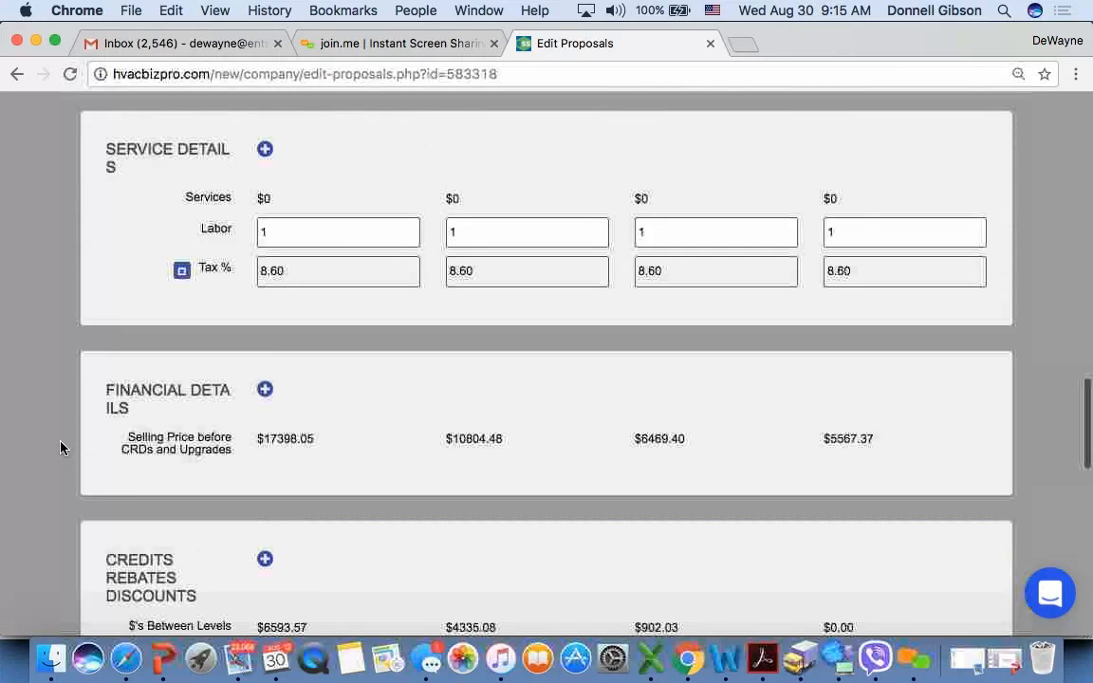
pyautogui.scroll(-5, 59, 447)
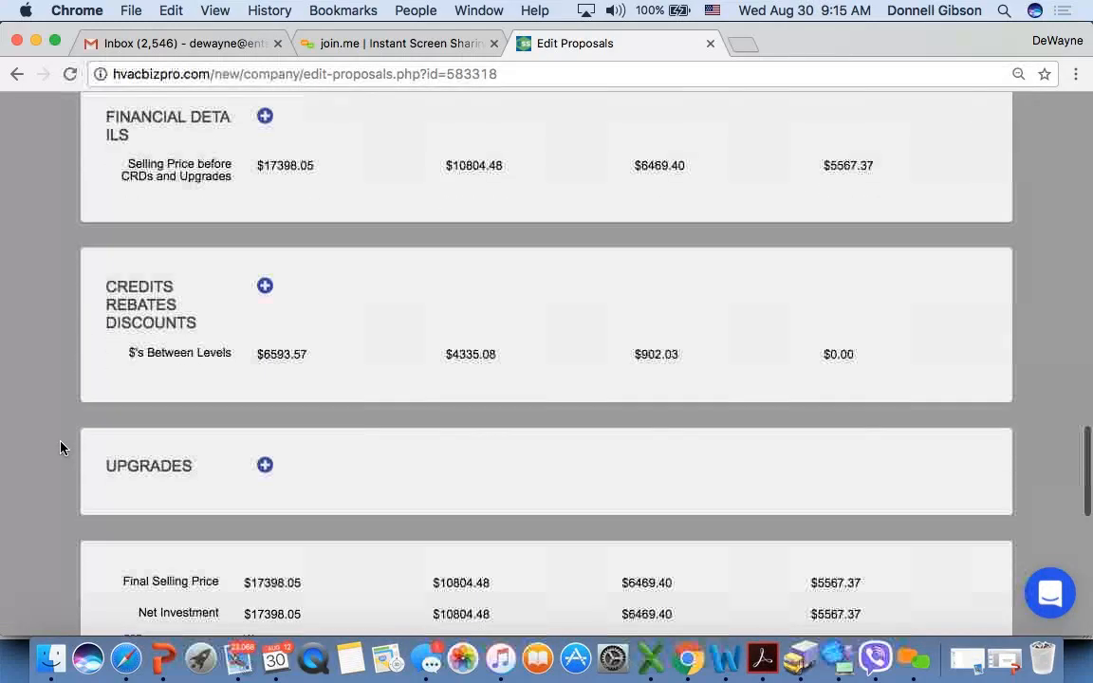
pyautogui.scroll(5, 60, 447)
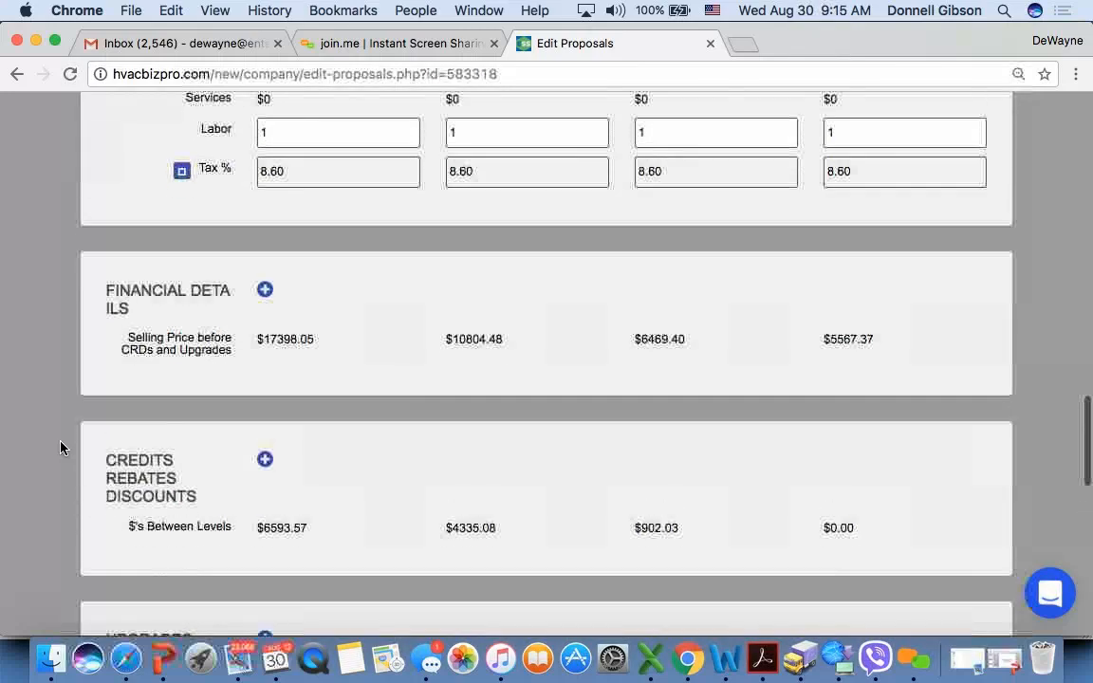
pyautogui.scroll(1, 60, 447)
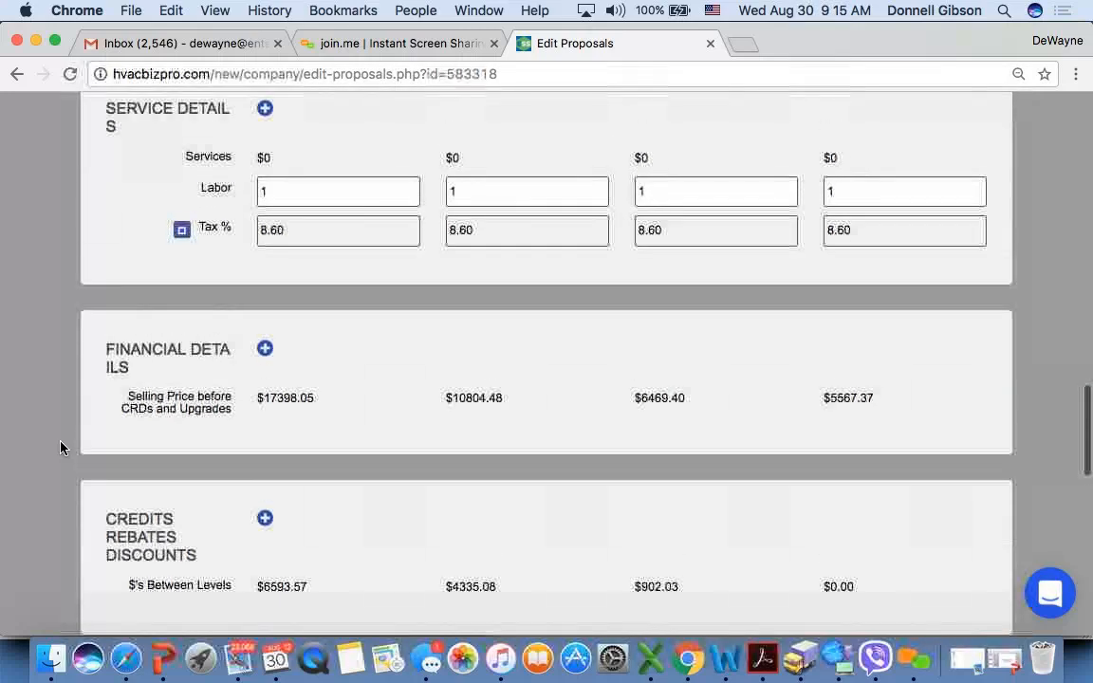
# - Expand the template's Financial Details section and examine the gross margin and commission values for each option
pyautogui.click(264, 352)
pyautogui.scroll(-3, 117, 469)
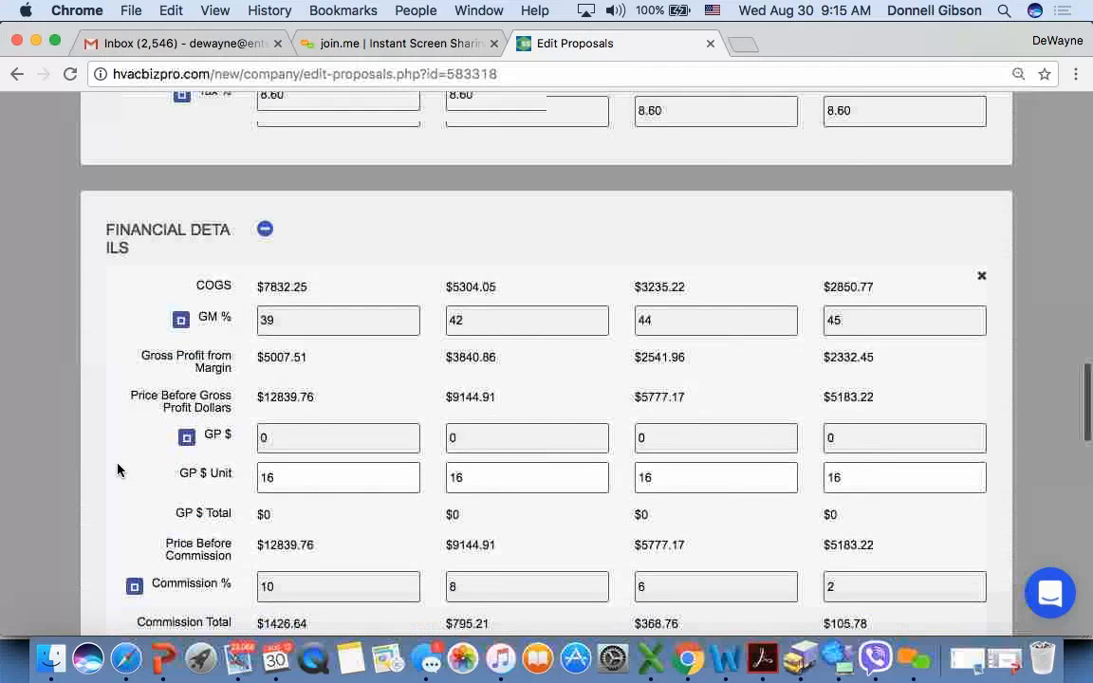
pyautogui.scroll(1, 117, 468)
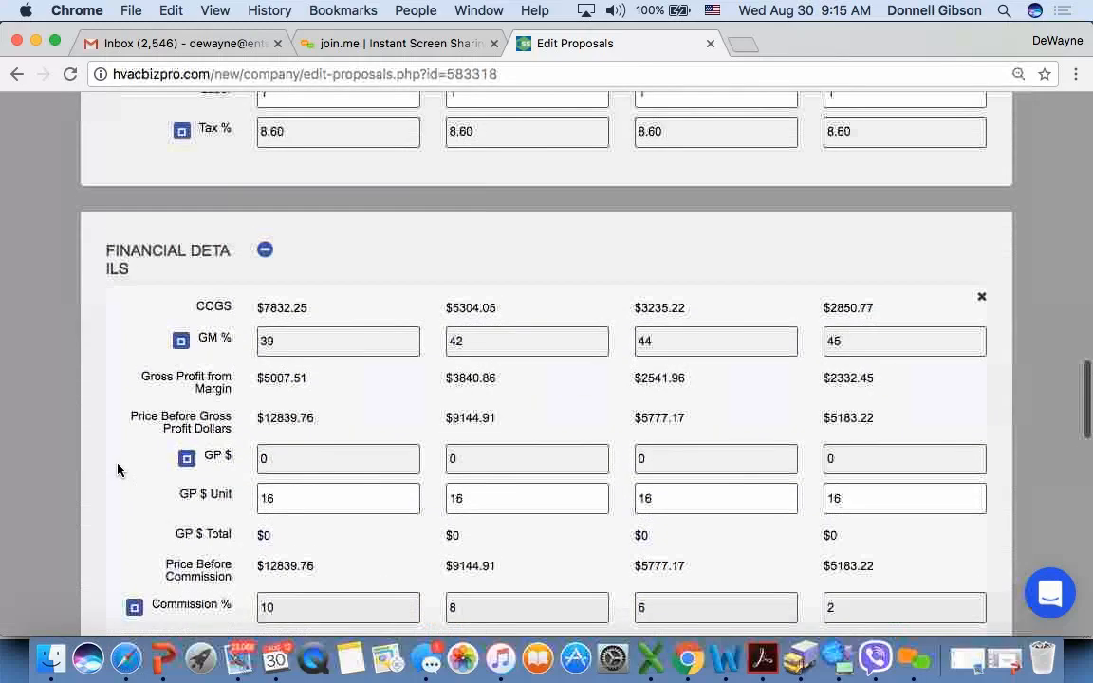
pyautogui.scroll(10, 82, 390)
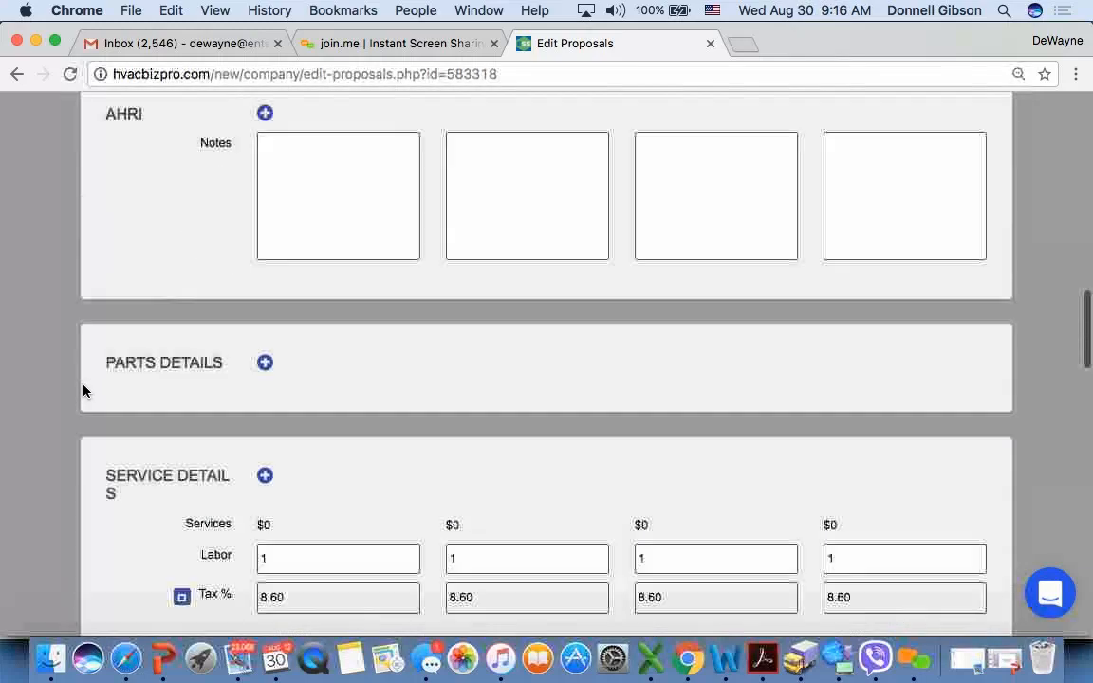
# - Examine the template's Quality Headers and units, and the selling price and Microf financing rows below the Upgrades section
pyautogui.scroll(5, 83, 390)
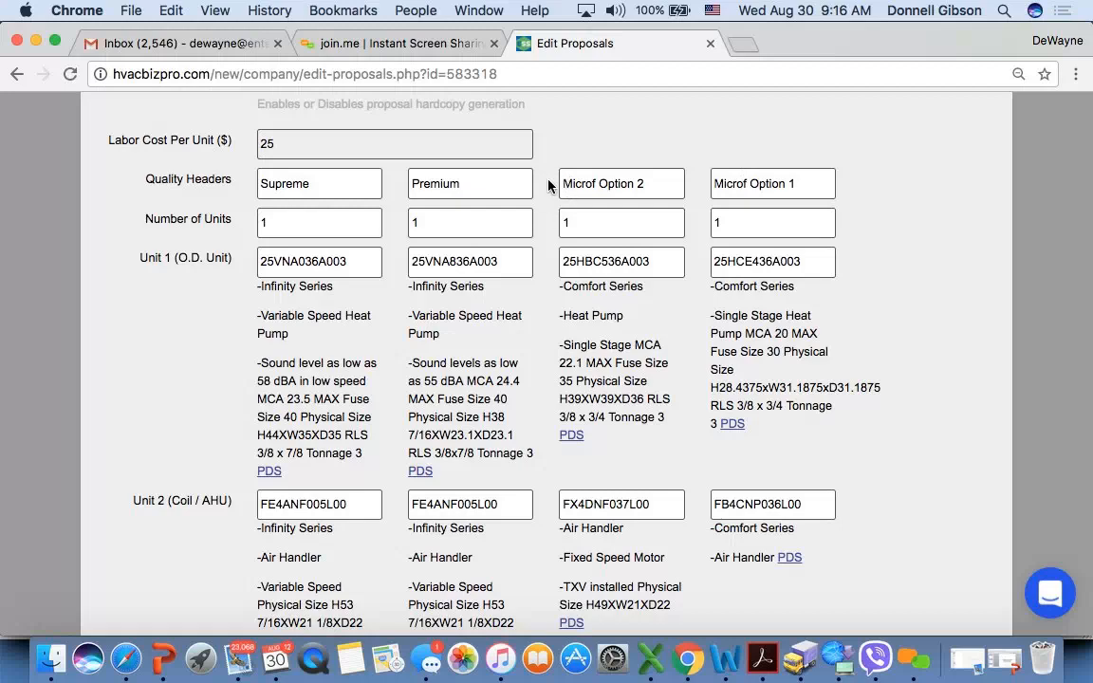
pyautogui.scroll(1, 549, 186)
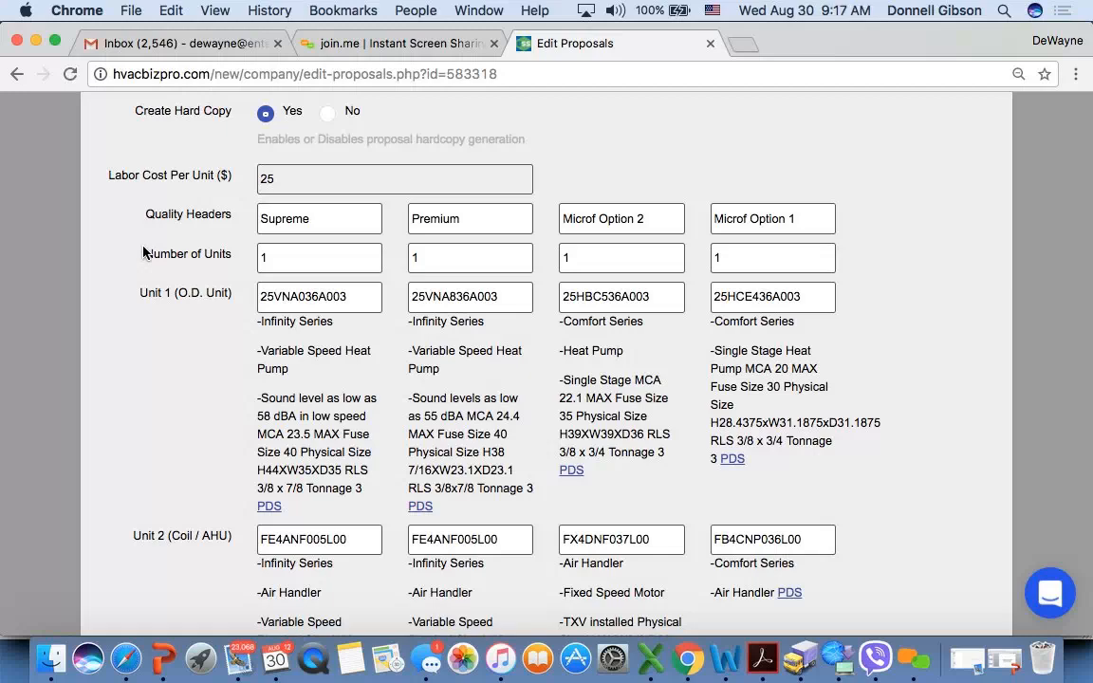
pyautogui.scroll(-20, 143, 252)
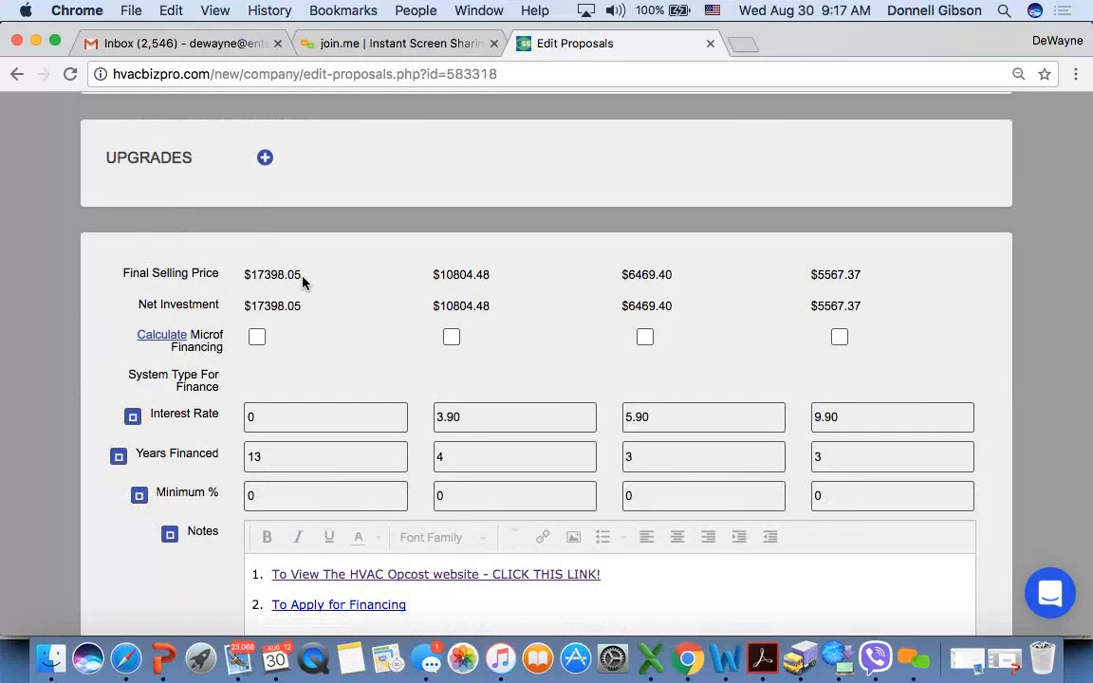
pyautogui.scroll(20, 303, 282)
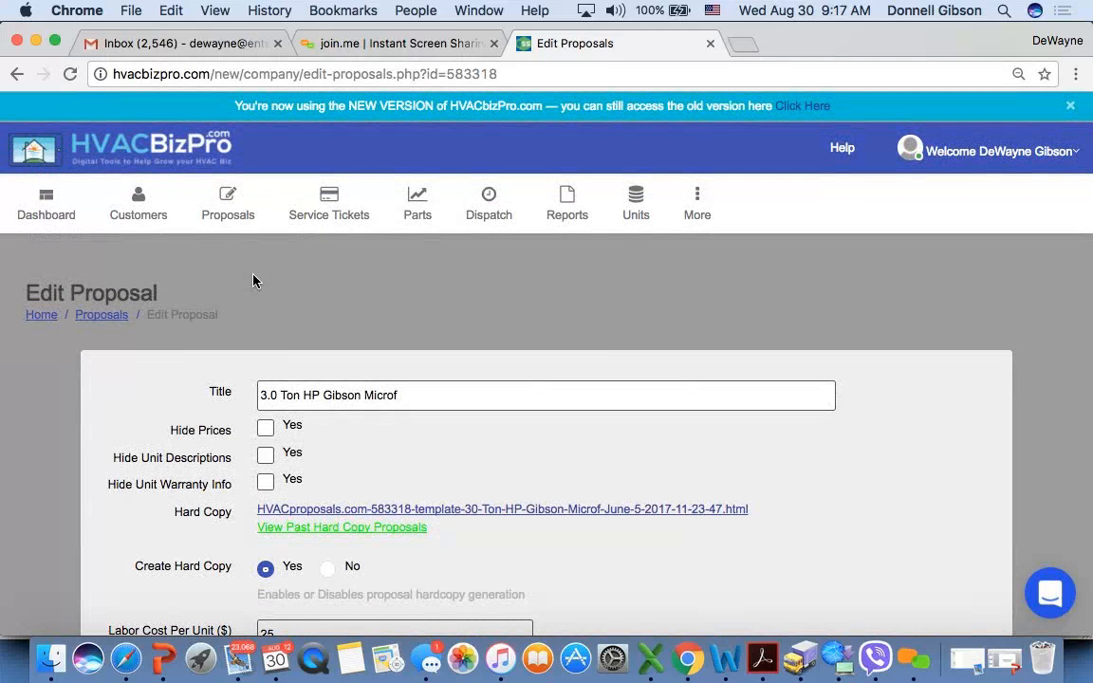
# - Leave the template without saving and start a new proposal by choosing from existing templates
pyautogui.click(229, 216)
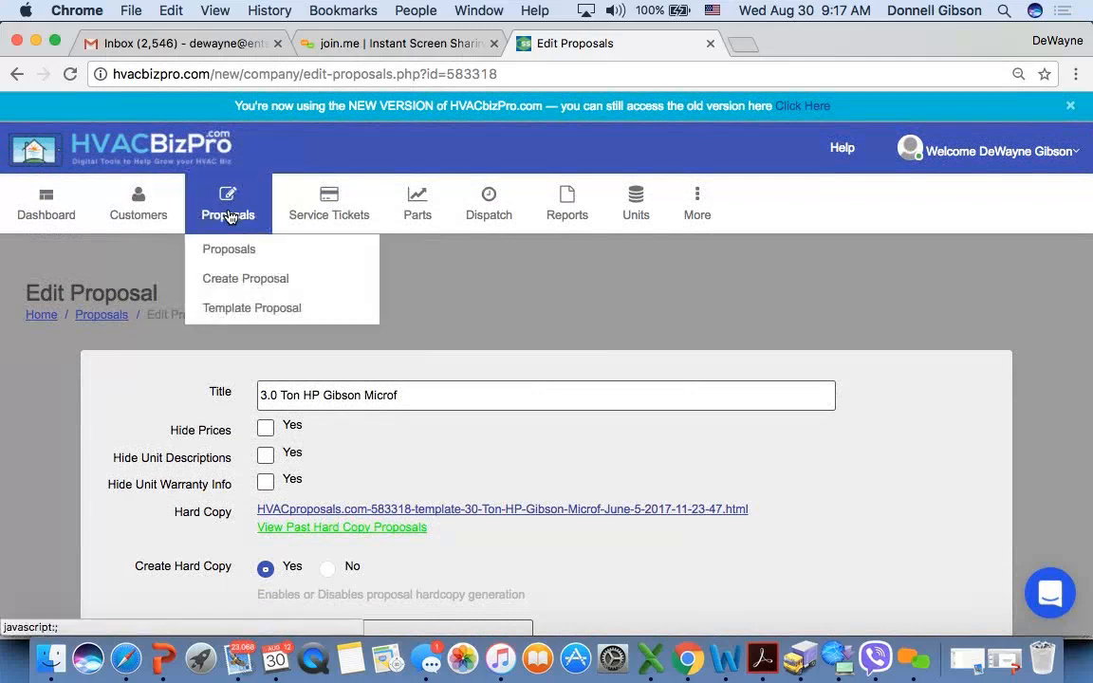
pyautogui.click(234, 284)
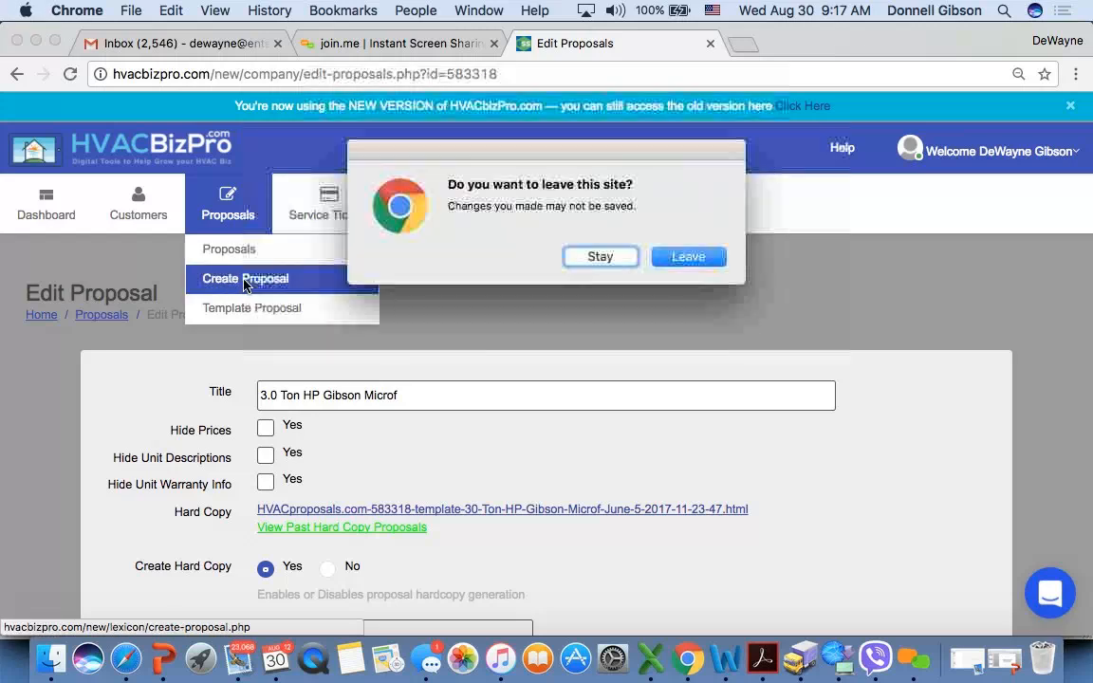
pyautogui.click(700, 255)
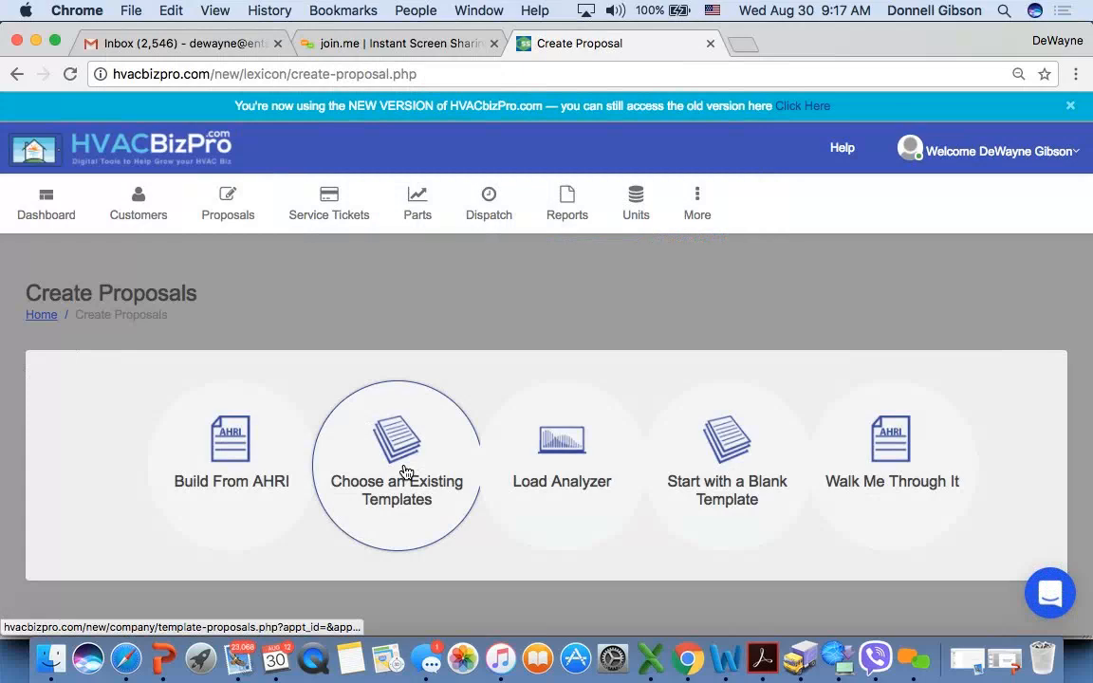
pyautogui.click(406, 471)
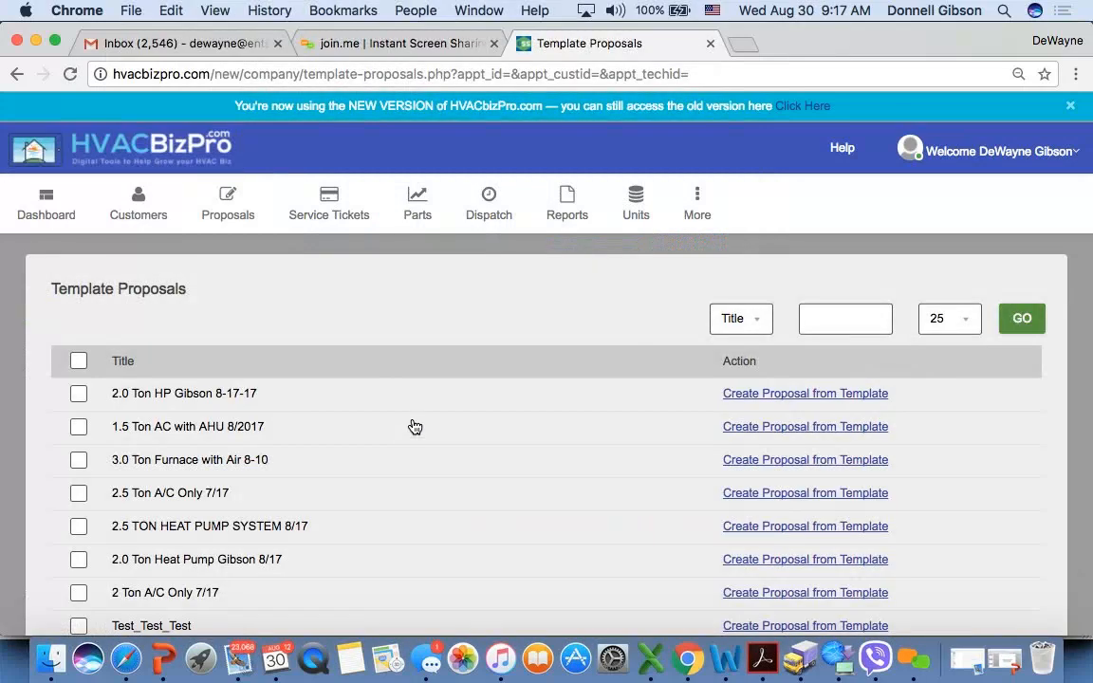
# - Filter the template proposals by the title keyword "microf" and create a proposal from the "3.0 Ton HP Gibson Microf" template
pyautogui.scroll(-3, 411, 422)
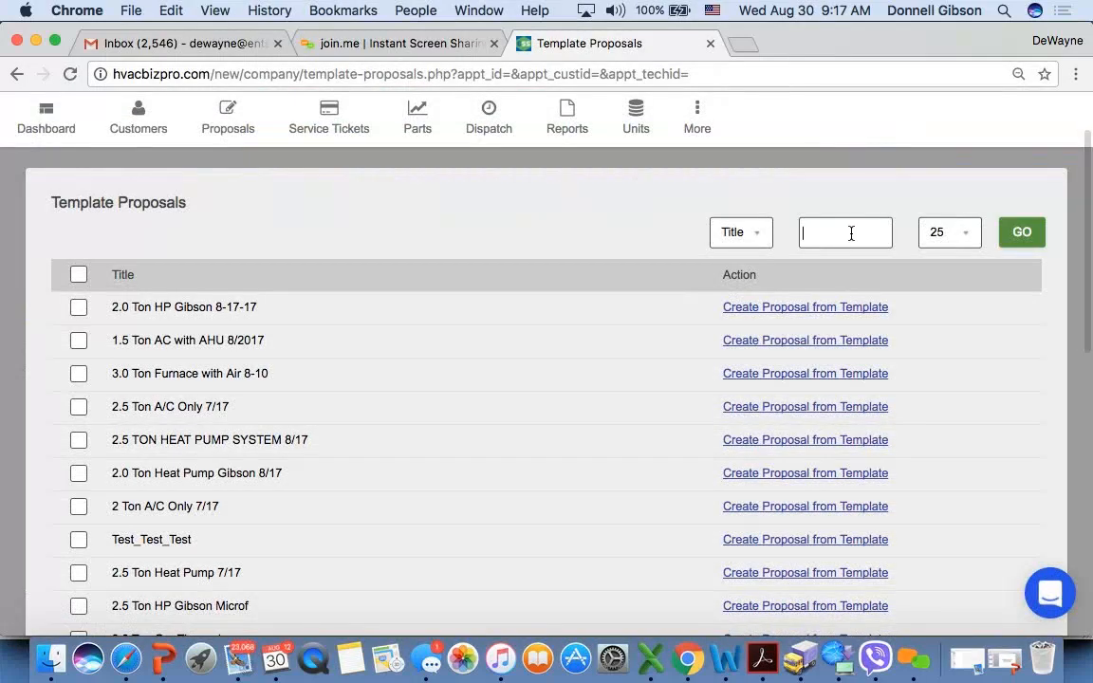
pyautogui.write('microf')
pyautogui.press('Return')
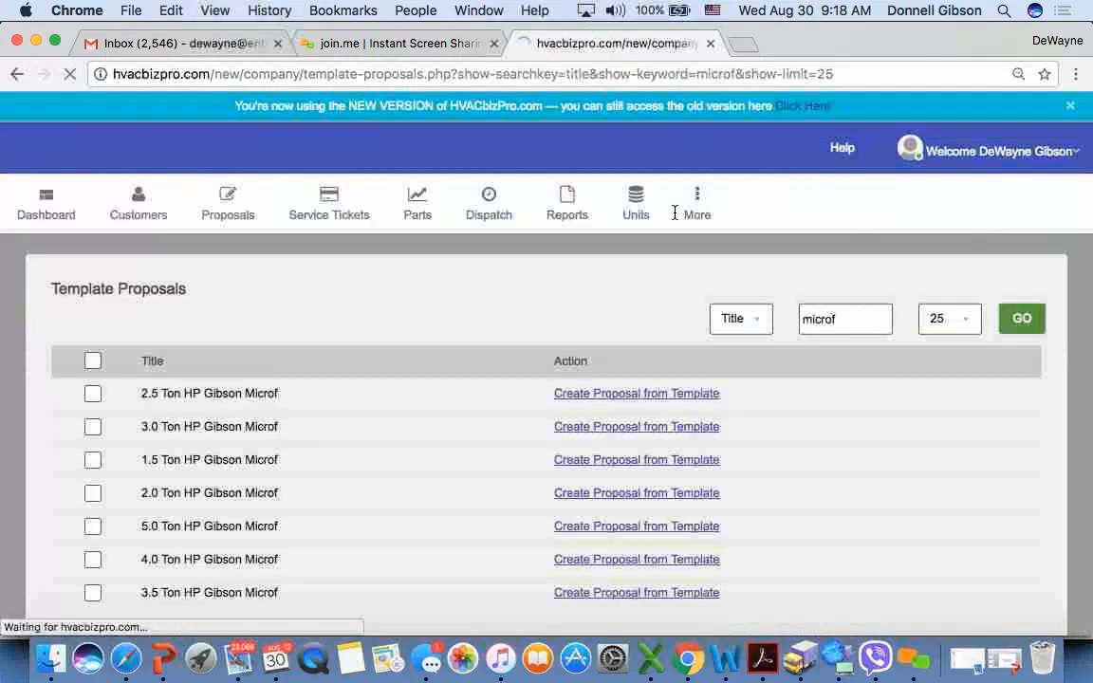
pyautogui.scroll(-4, 369, 411)
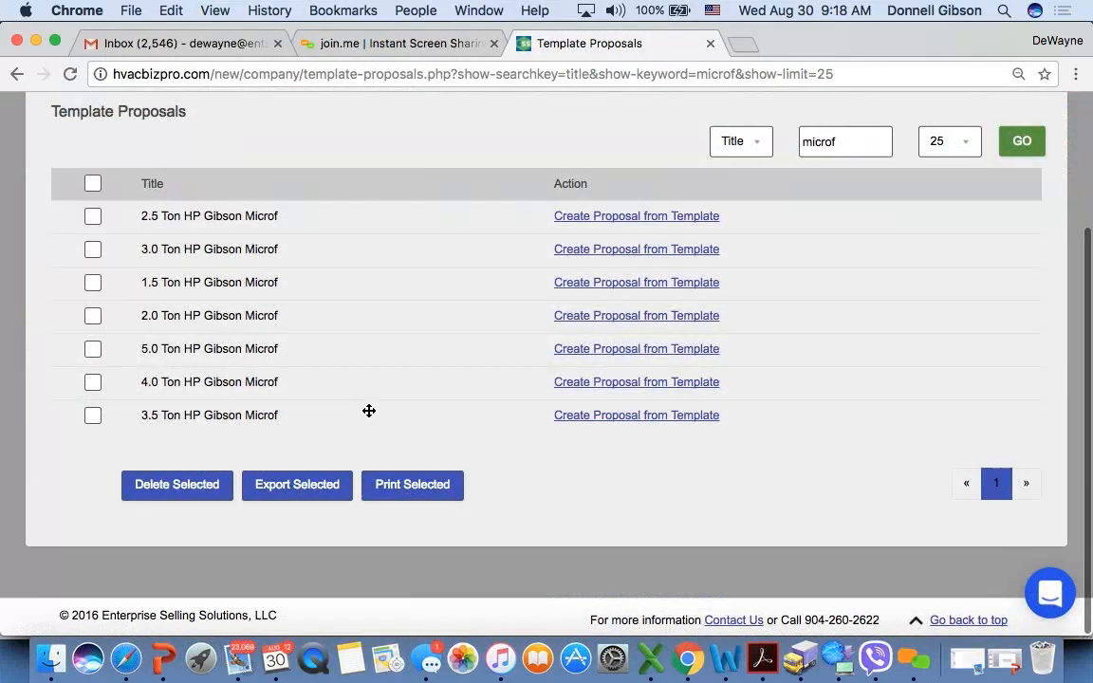
pyautogui.click(629, 251)
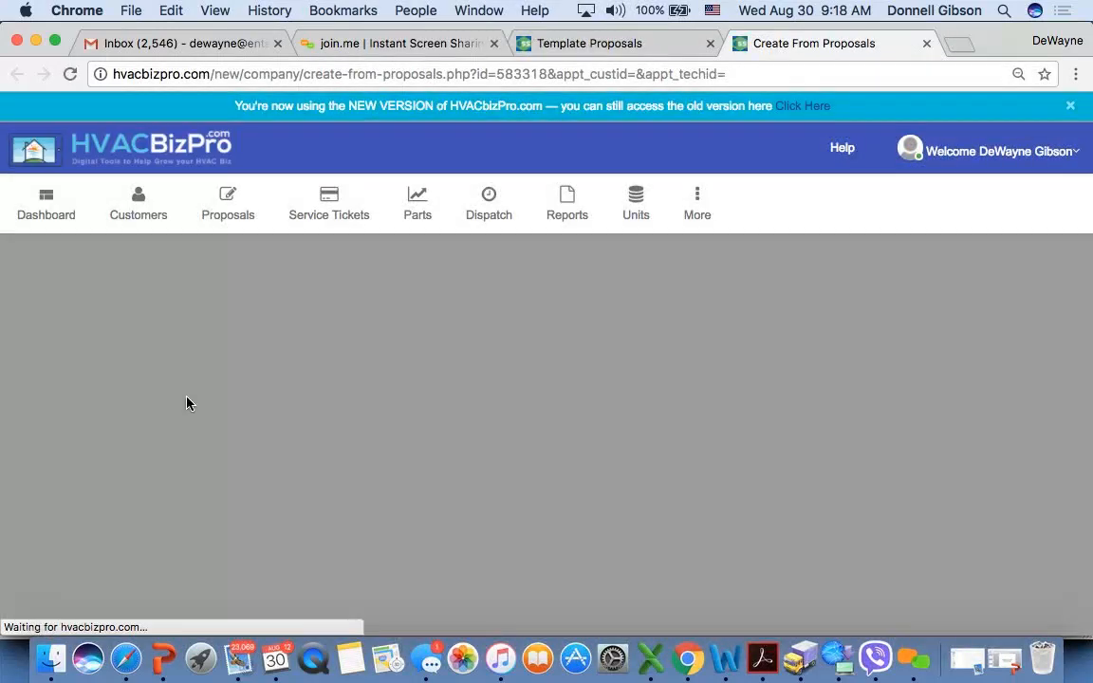
# - Assign an existing customer, found by street number, and a sales rep to the new proposal, and save it
pyautogui.scroll(-3, 187, 403)
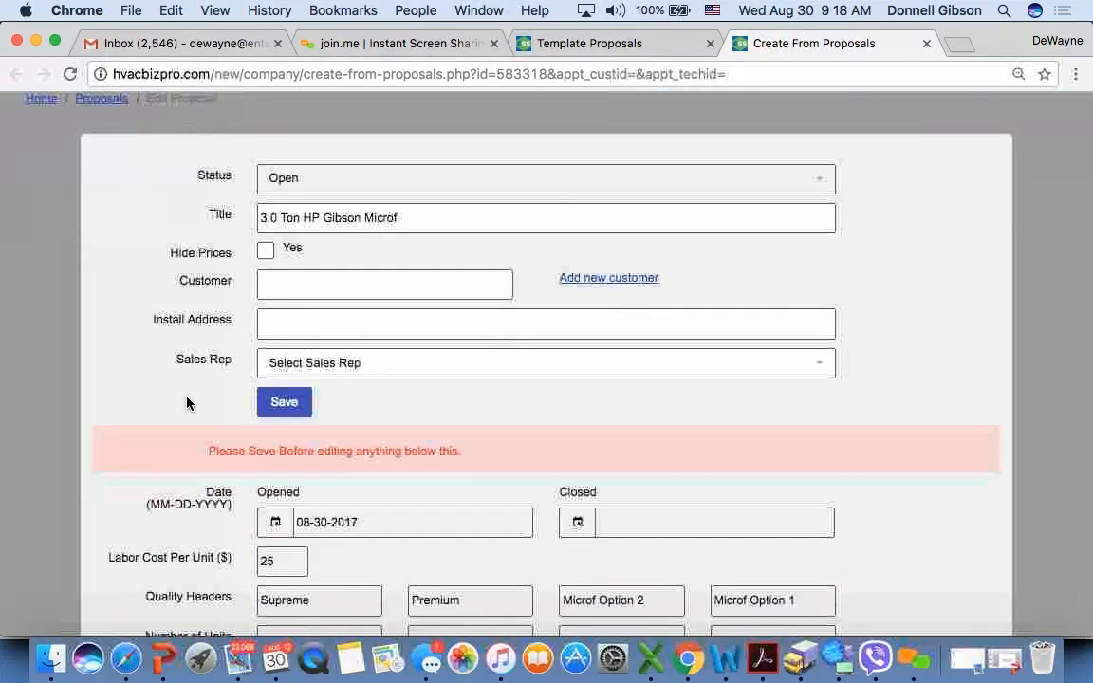
pyautogui.click(301, 286)
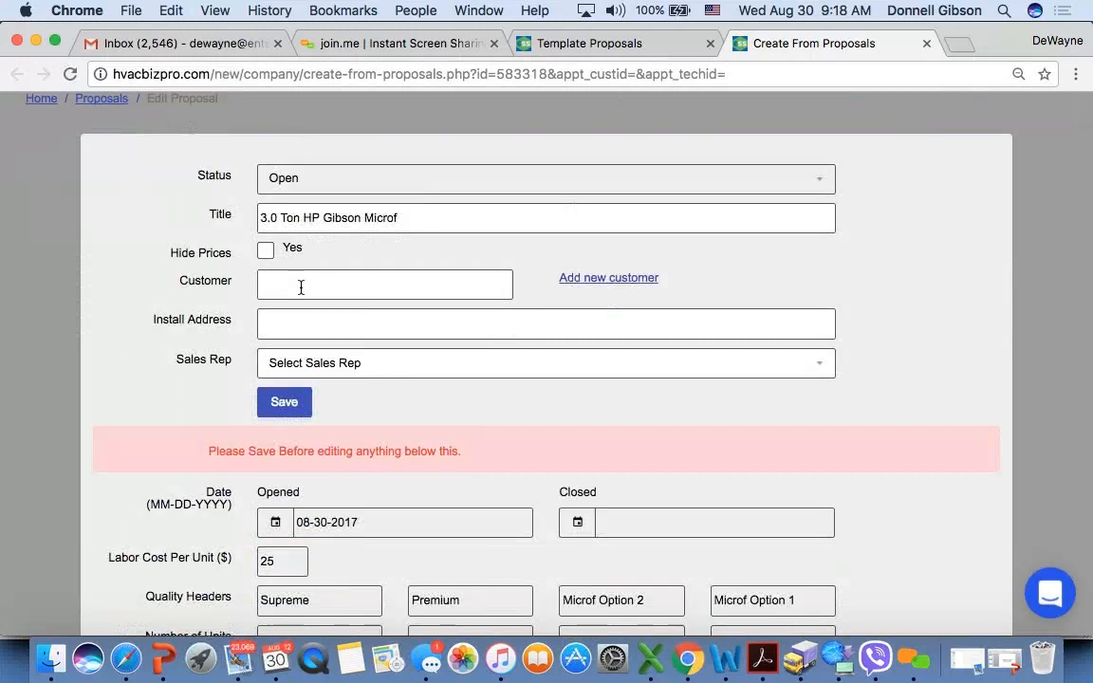
pyautogui.write('7641')
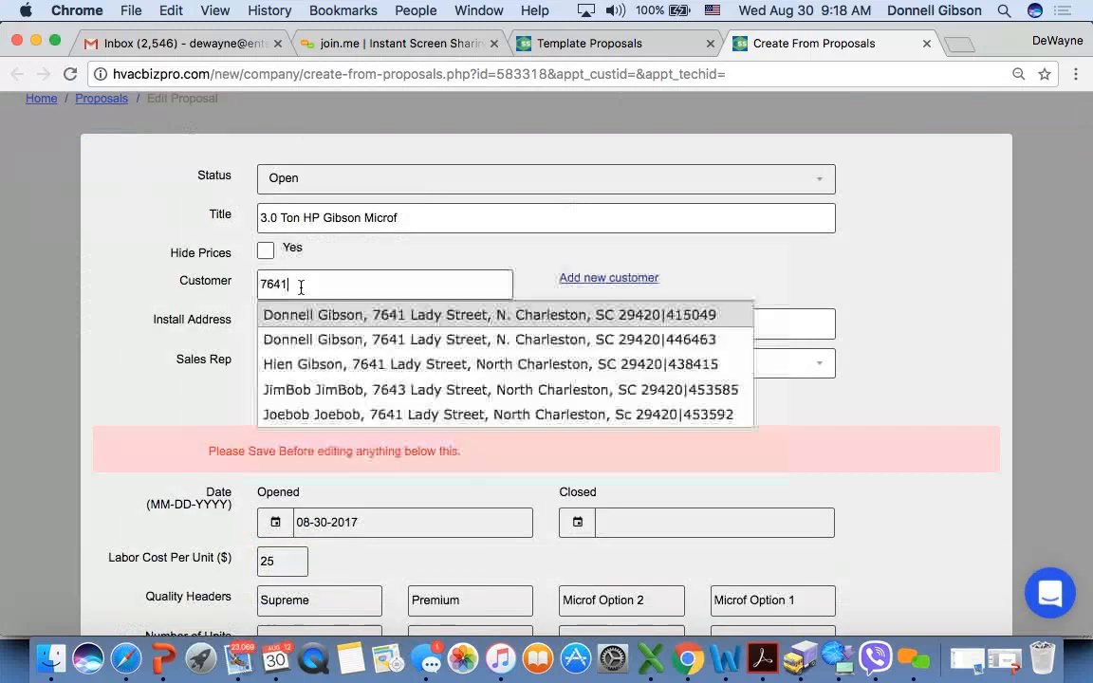
pyautogui.click(343, 317)
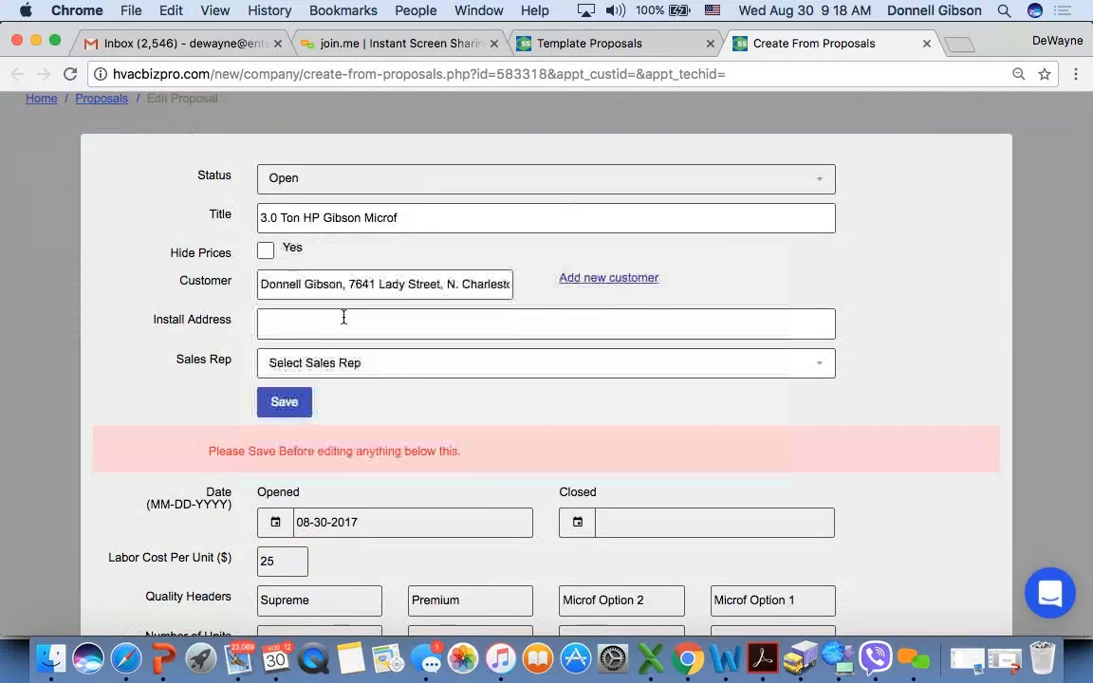
pyautogui.click(312, 371)
pyautogui.click(316, 426)
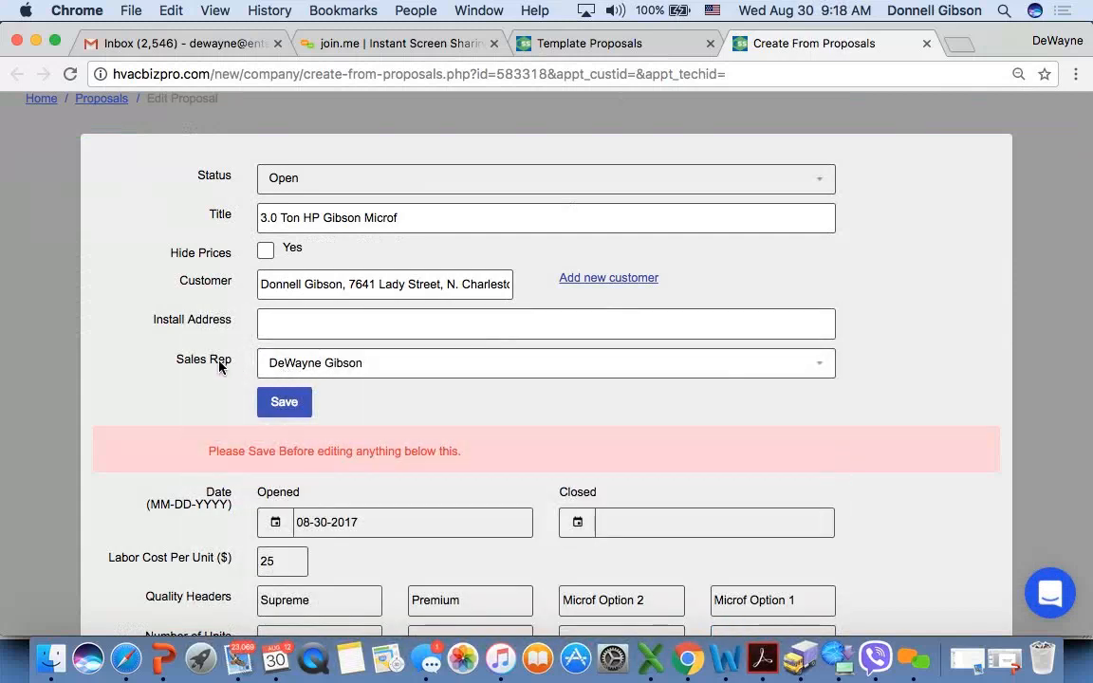
pyautogui.click(262, 408)
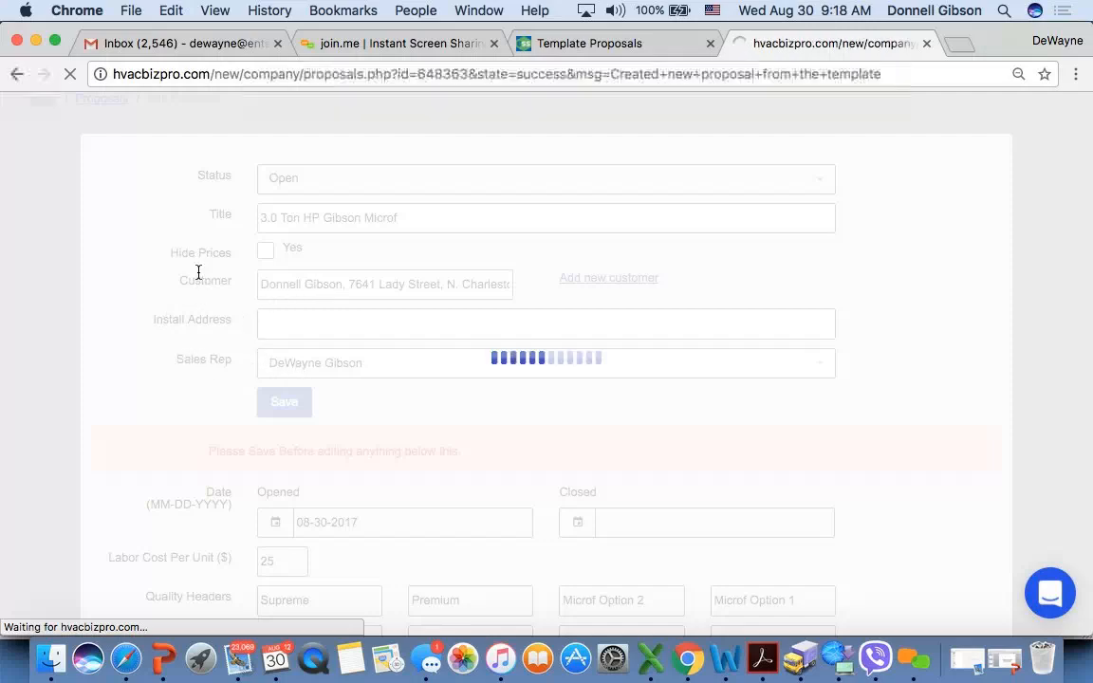
# - Open the newly created "3.0 Ton HP Gibson Microf" proposal for editing and retitle it "Gibson Microf Proposal"
pyautogui.scroll(-2, 454, 505)
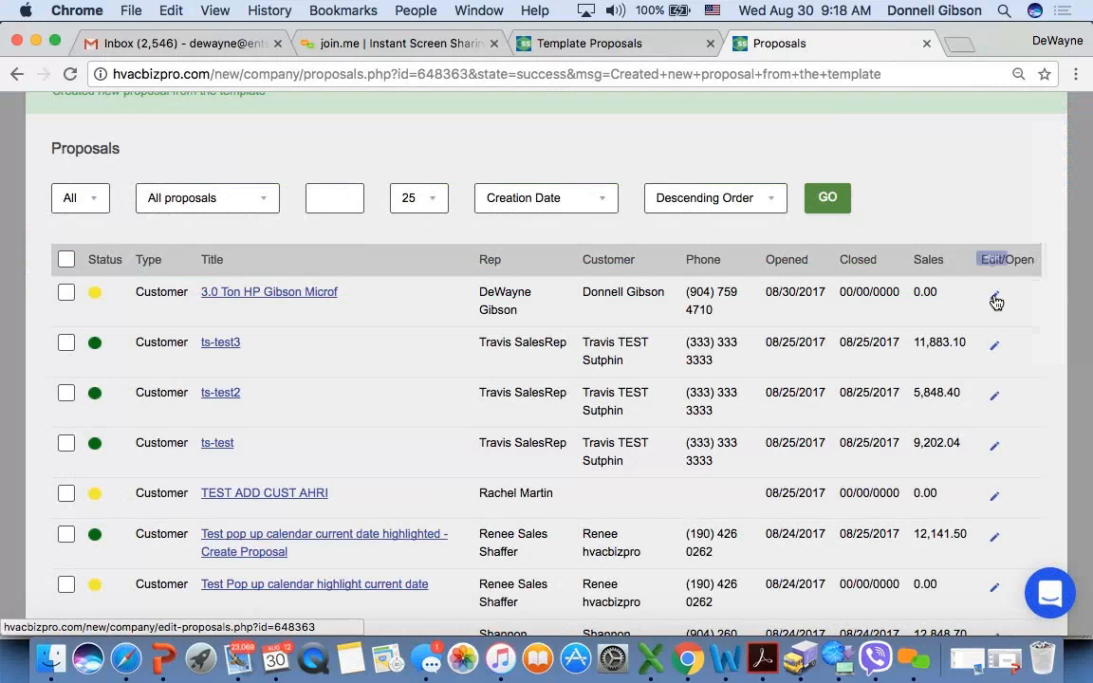
pyautogui.click(251, 297)
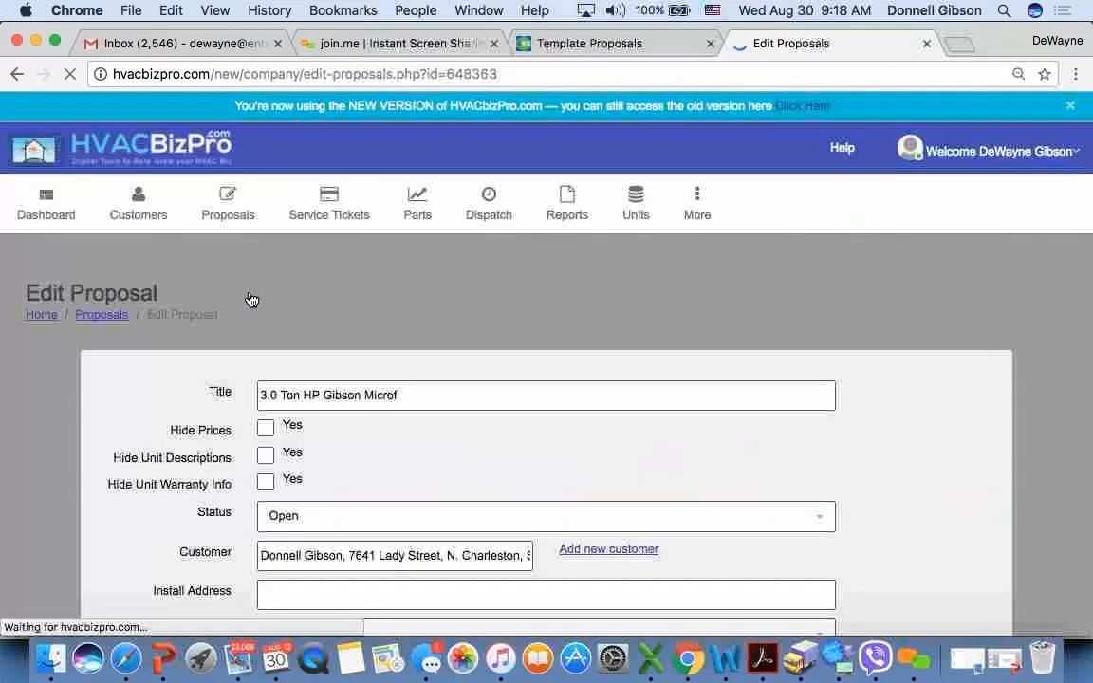
pyautogui.click(329, 395)
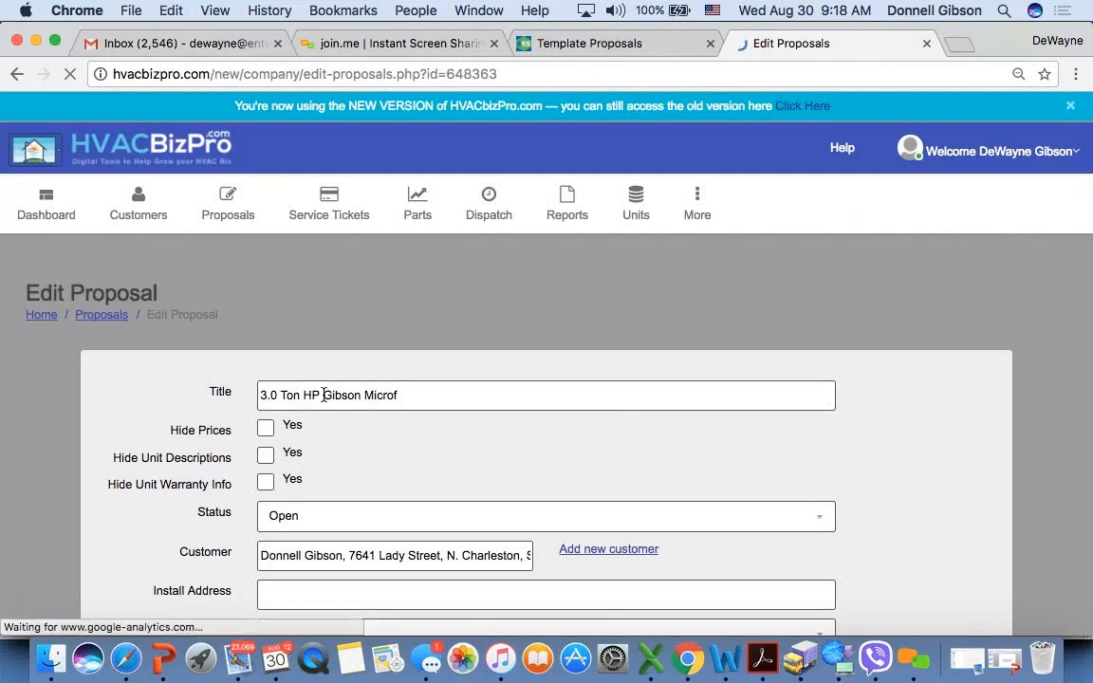
pyautogui.press('BackSpace')
pyautogui.press('BackSpace')
pyautogui.press('BackSpace')
pyautogui.press('BackSpace')
pyautogui.press('BackSpace')
pyautogui.press('BackSpace')
pyautogui.press('BackSpace')
pyautogui.press('BackSpace')
pyautogui.press('BackSpace')
pyautogui.press('BackSpace')
pyautogui.press('BackSpace')
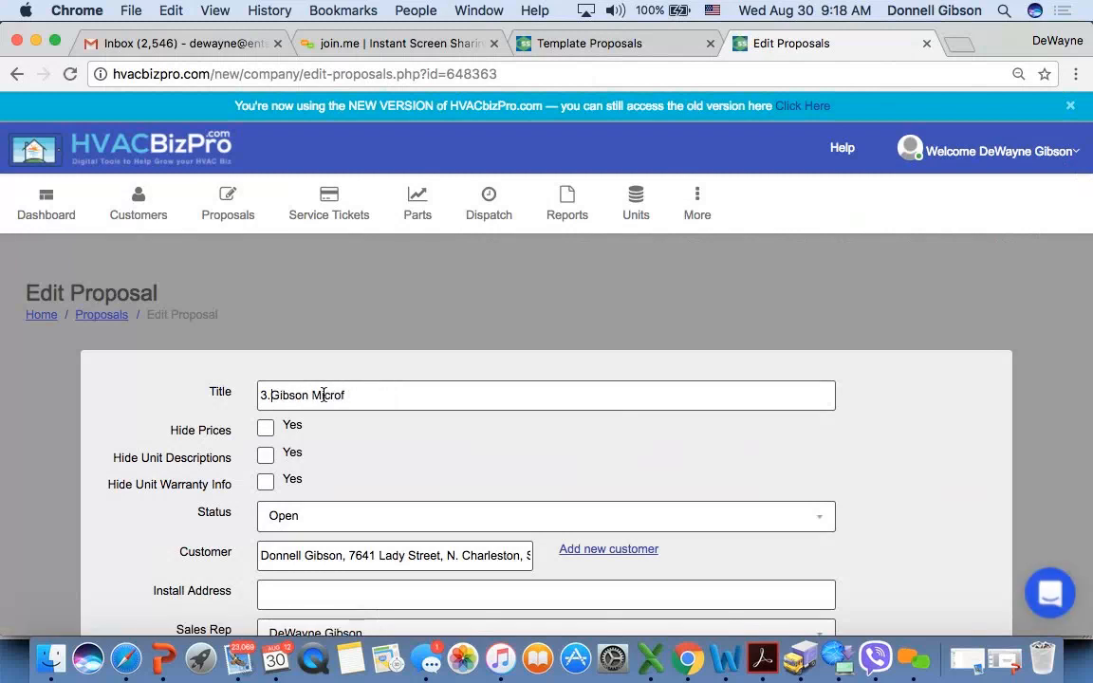
pyautogui.click(364, 396)
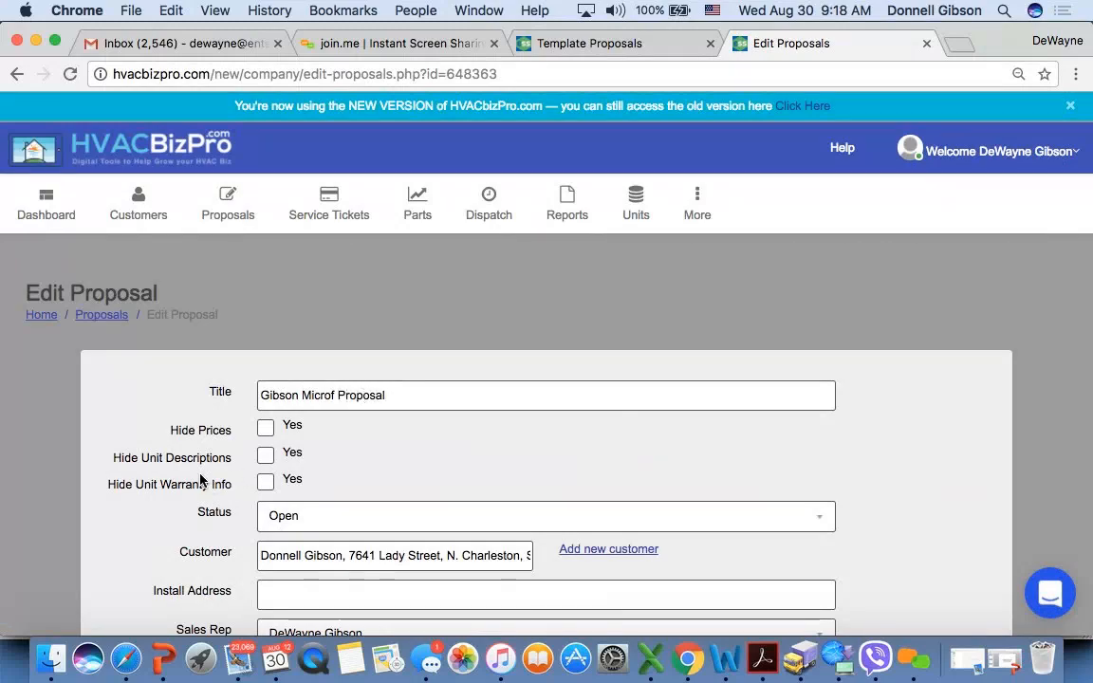
# - Set the Number of Units to 0 for the Supreme and Premium options
pyautogui.scroll(-10, 199, 474)
pyautogui.scroll(-3, 193, 475)
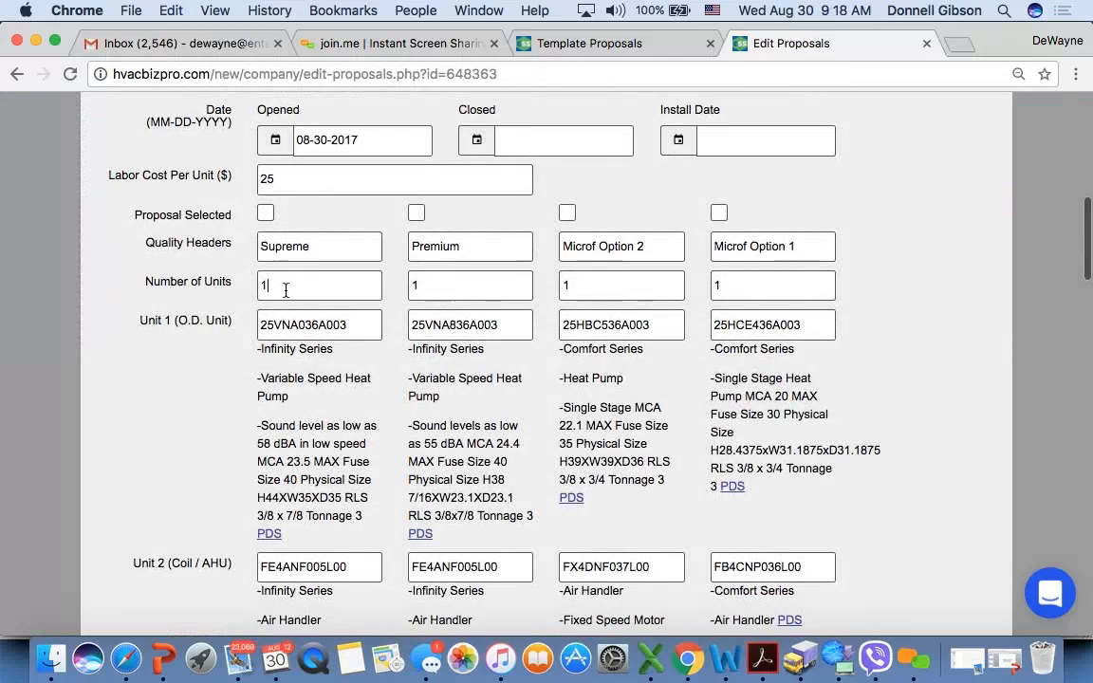
pyautogui.press('BackSpace')
pyautogui.press('BackSpace')
pyautogui.write('0')
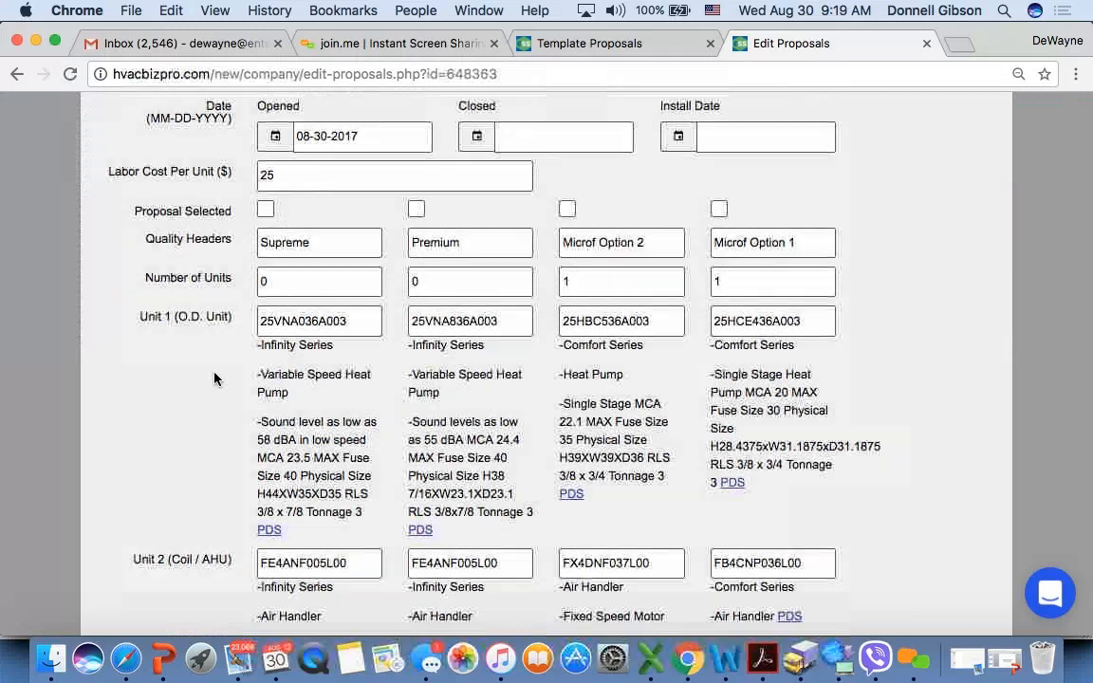
pyautogui.scroll(-5, 214, 379)
pyautogui.scroll(3, 213, 379)
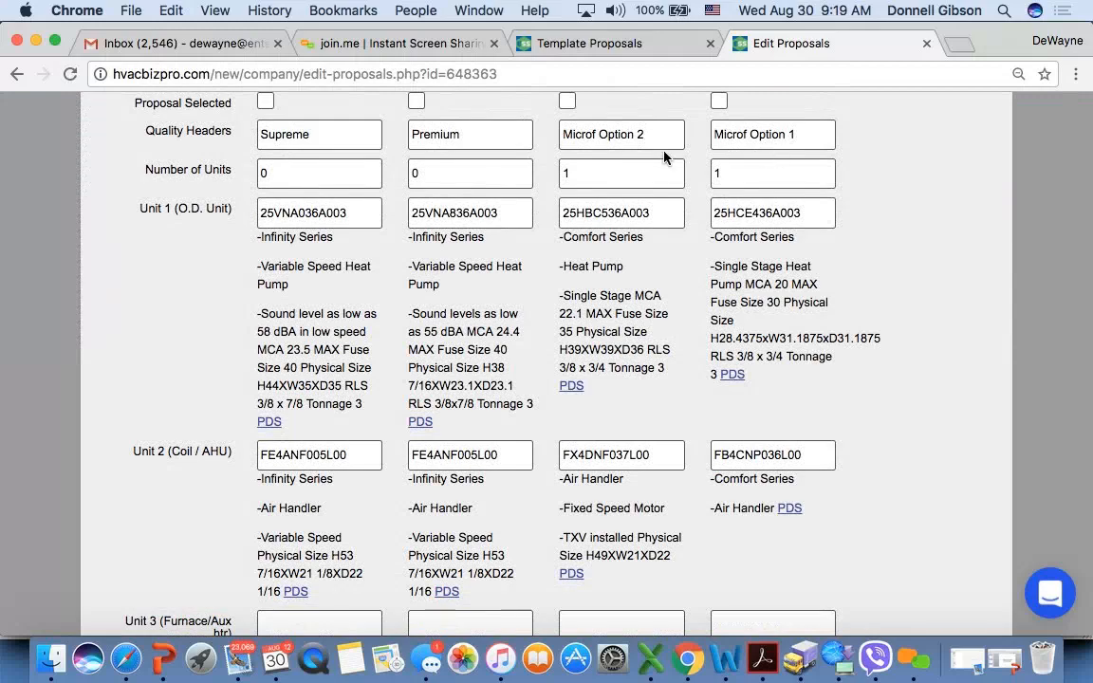
# - Enable Microf financing for the Microf Option 2 and Microf Option 1 columns
pyautogui.scroll(-15, 173, 262)
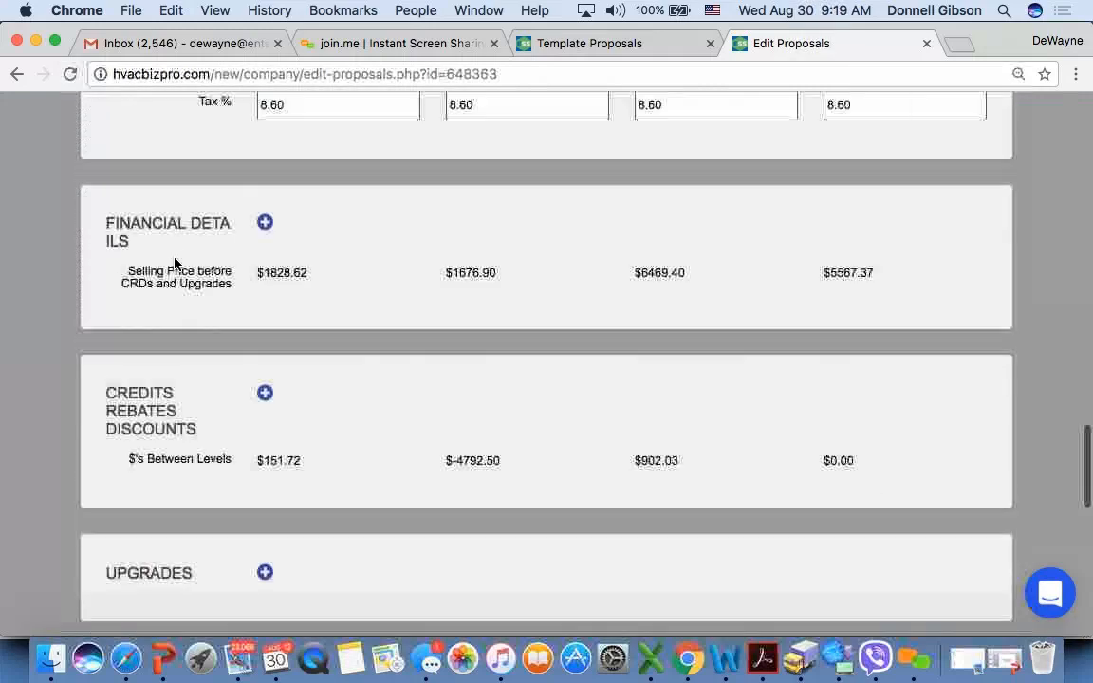
pyautogui.scroll(-4, 175, 259)
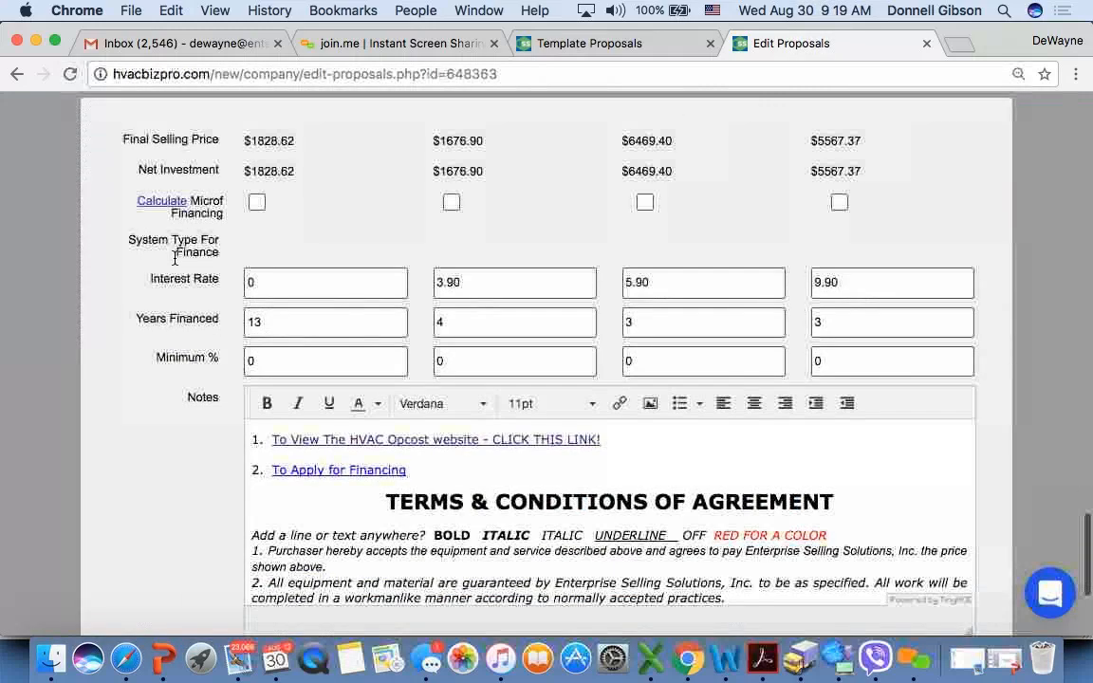
pyautogui.click(645, 204)
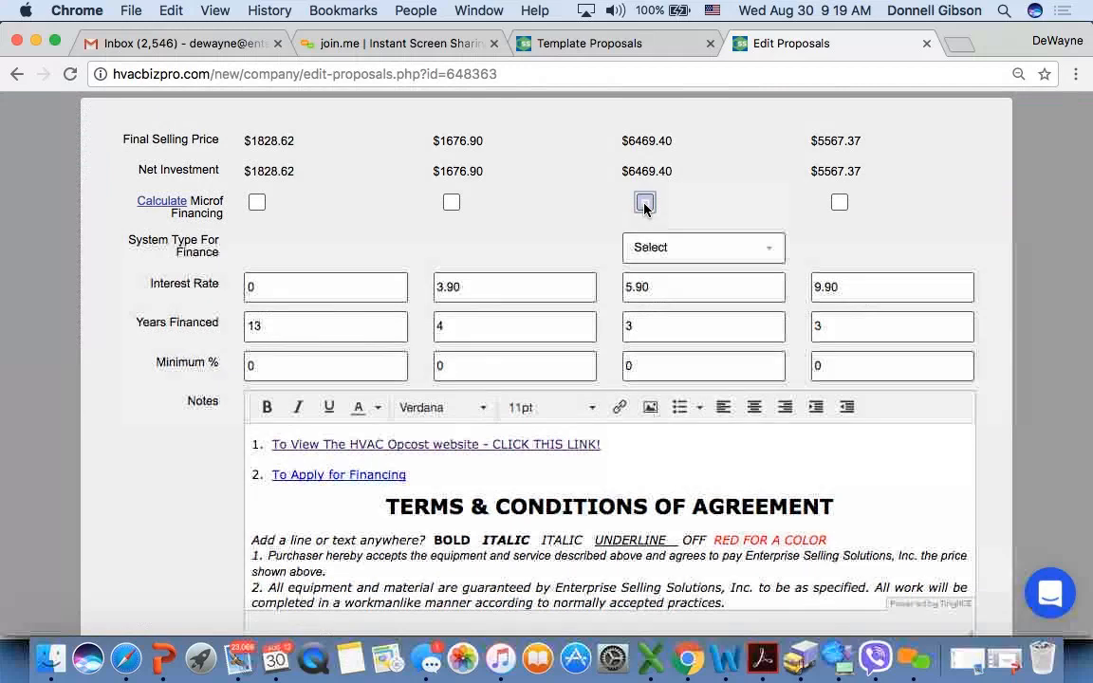
pyautogui.click(839, 205)
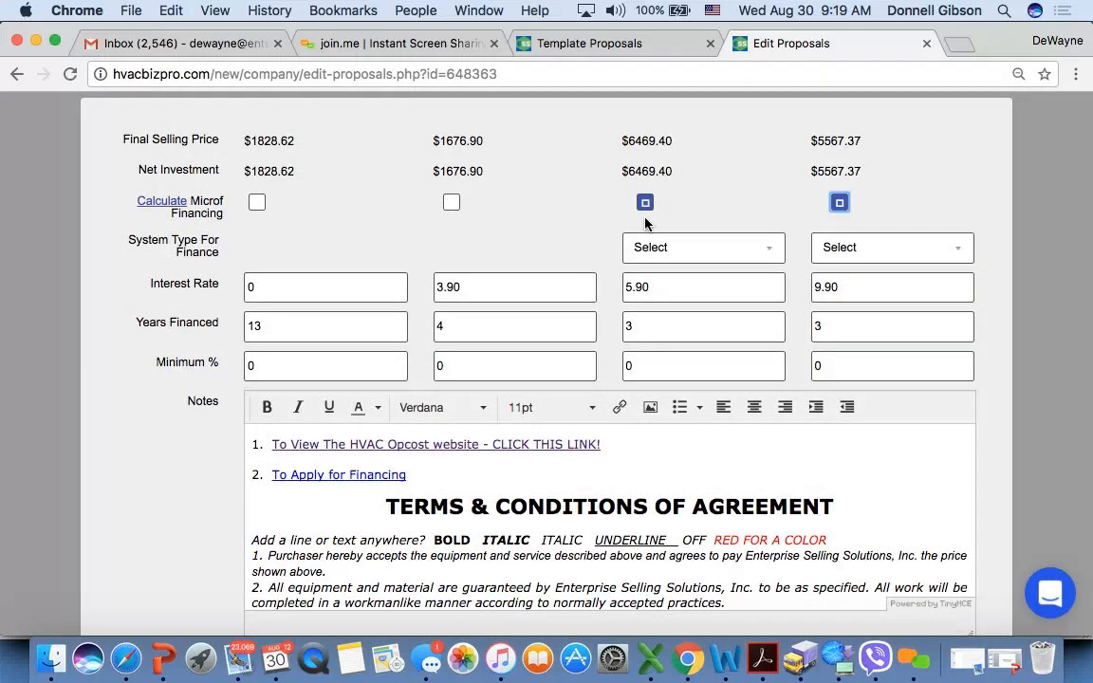
# - Set the finance system type of both Microf options to "Heat Pump System - H/P, Fan Coil, Aux Heat and TSTAT"
pyautogui.click(703, 249)
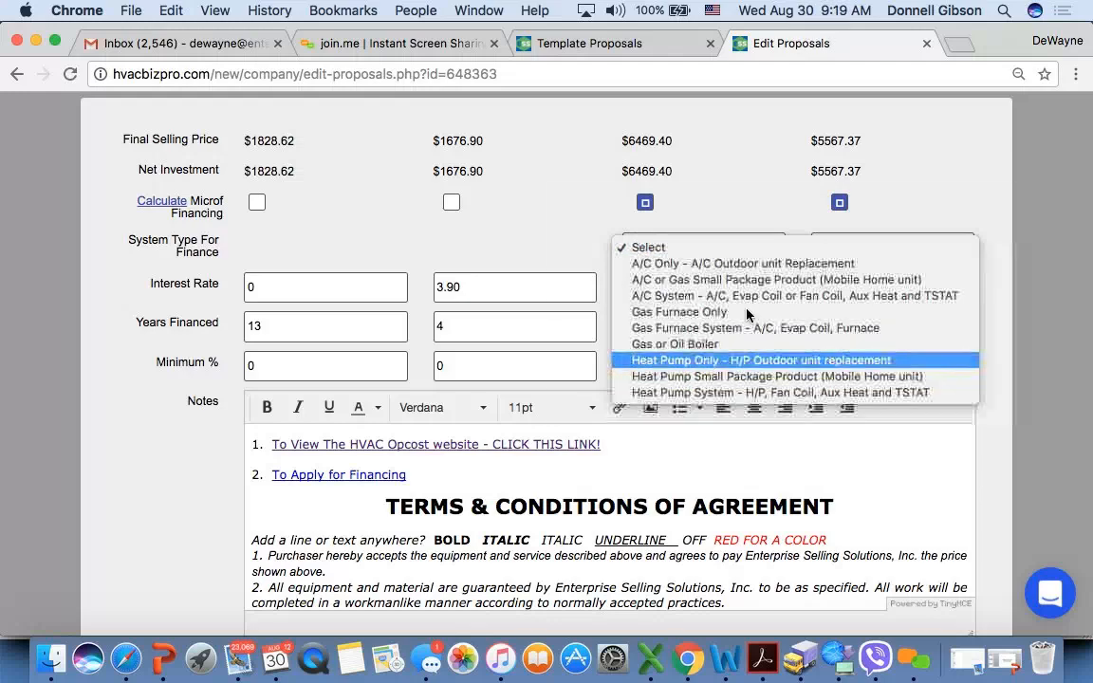
pyautogui.click(707, 360)
pyautogui.click(847, 249)
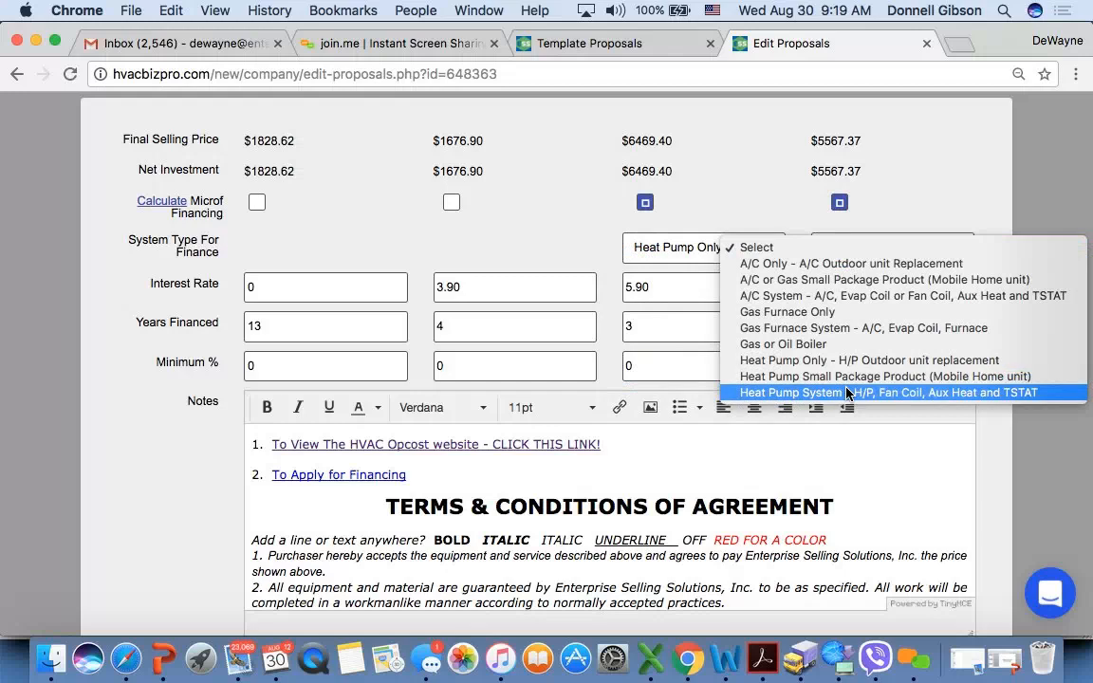
pyautogui.click(845, 392)
pyautogui.click(775, 252)
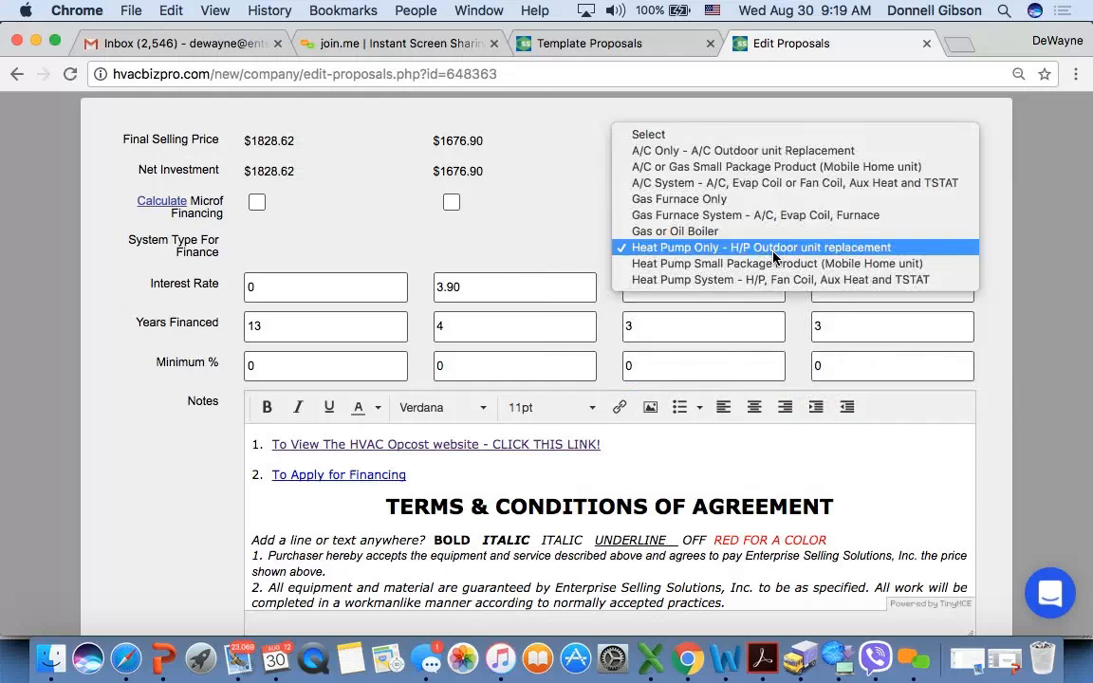
pyautogui.click(776, 280)
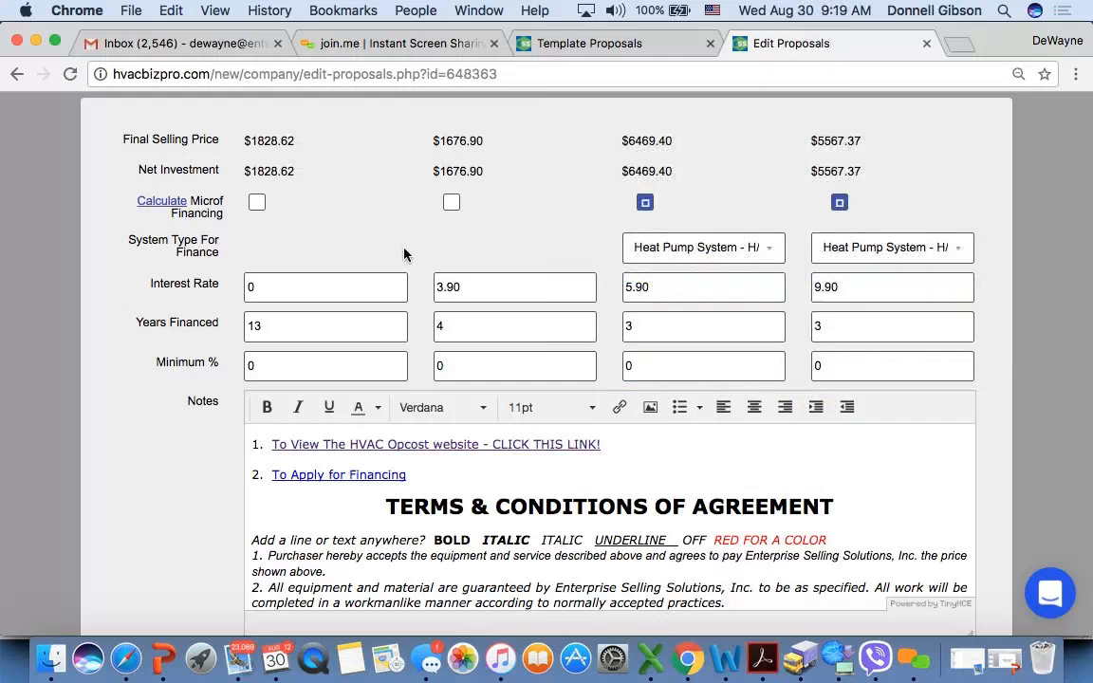
# - Open the Microf financing calculation window, look through its content and close it
pyautogui.scroll(-1, 403, 254)
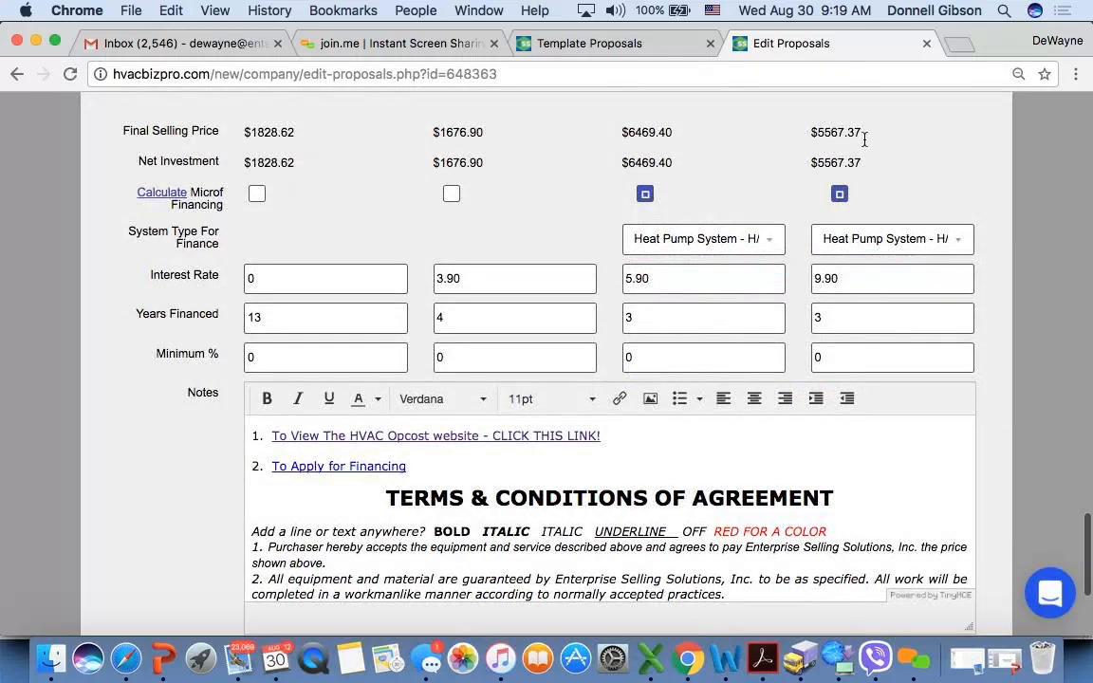
pyautogui.click(161, 192)
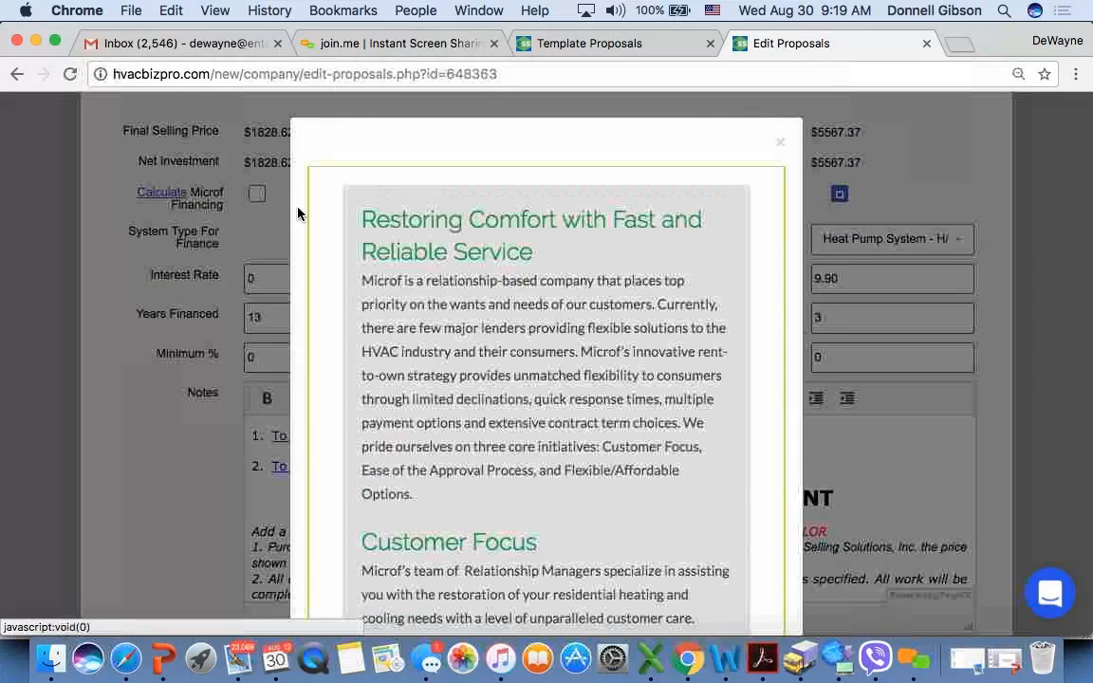
pyautogui.scroll(-5, 478, 386)
pyautogui.scroll(5, 479, 386)
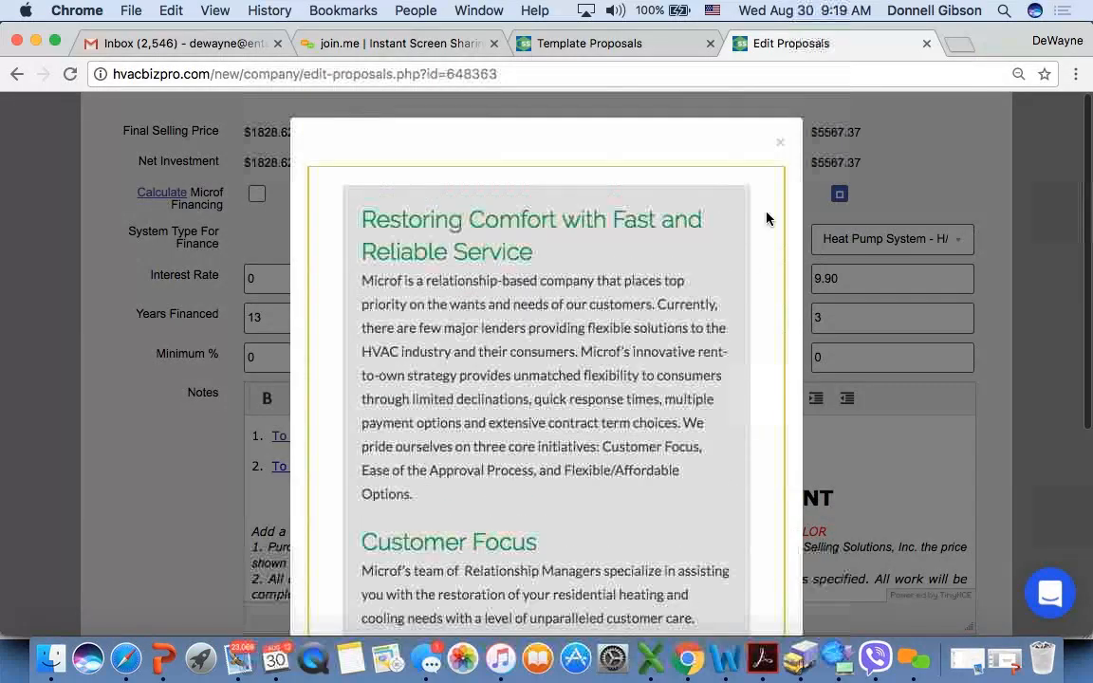
pyautogui.click(780, 143)
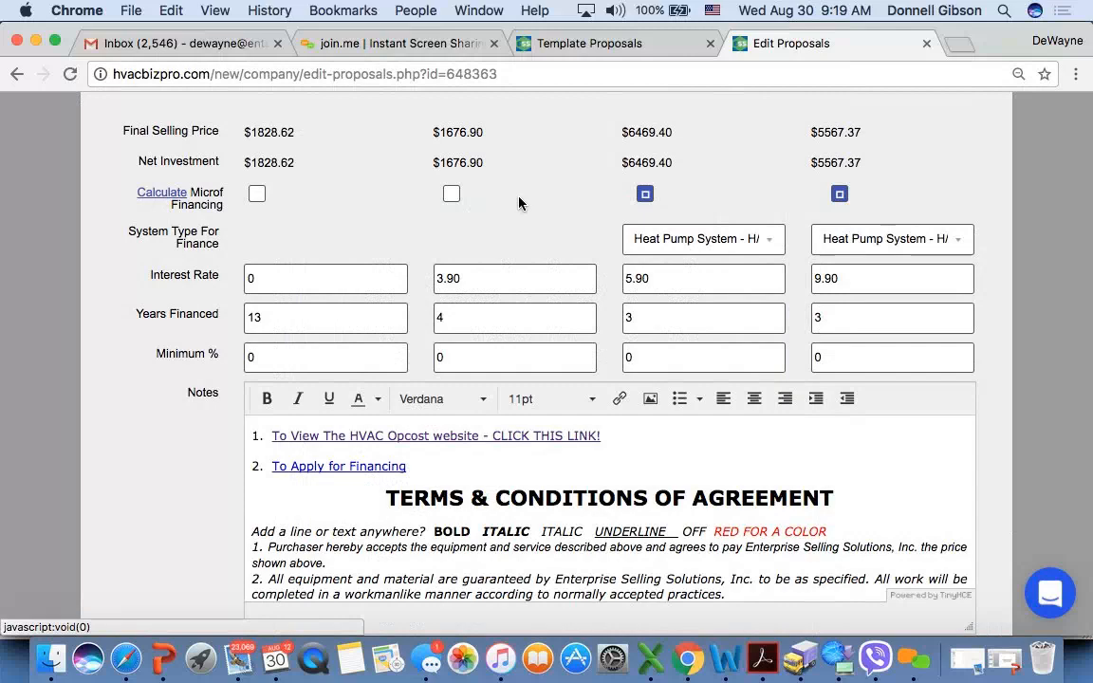
# - Check the financing rows and notes at the end of the proposal and save the proposal
pyautogui.scroll(-2, 139, 383)
pyautogui.scroll(1, 139, 382)
pyautogui.scroll(-3, 139, 382)
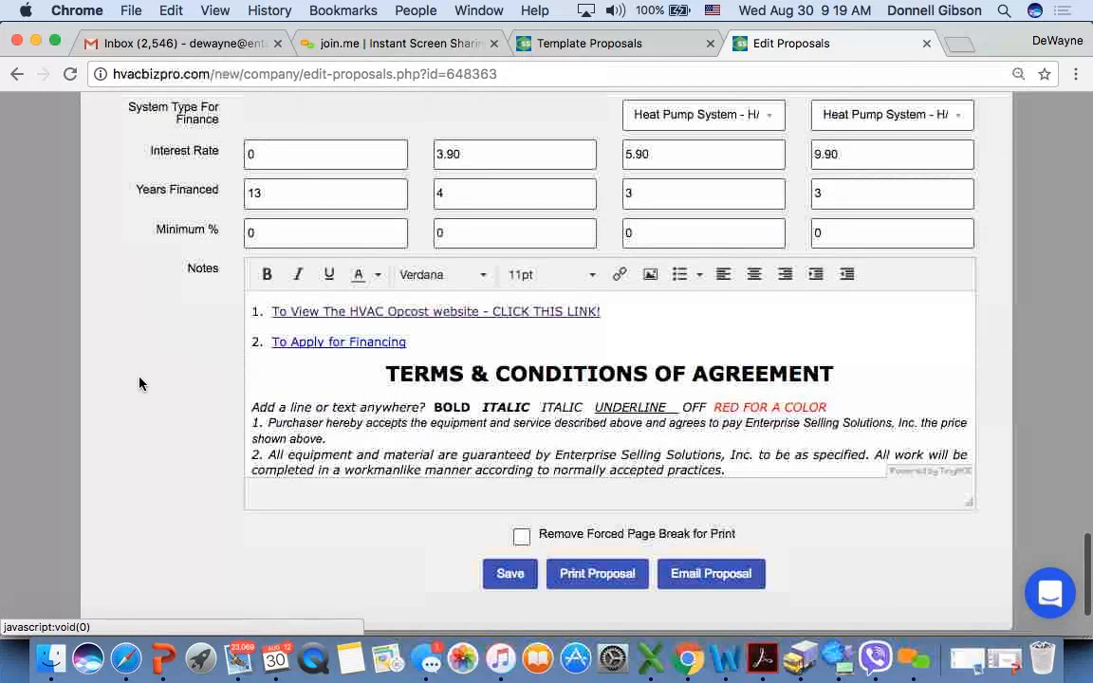
pyautogui.click(509, 574)
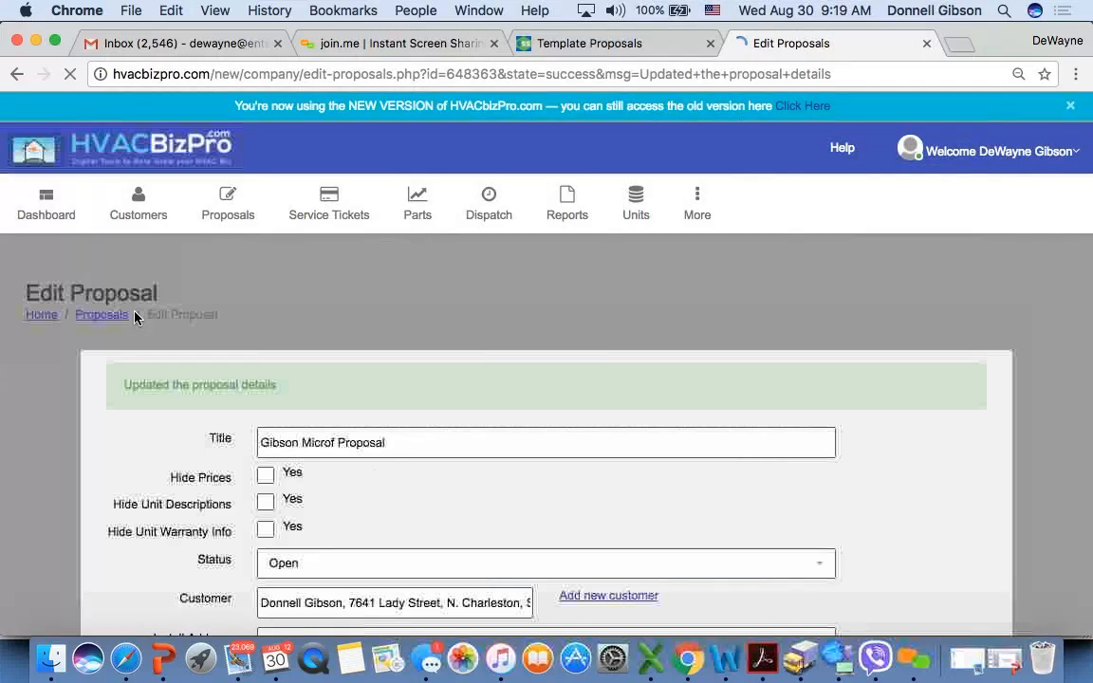
# - Open the proposal's hard copy, review the Microf Option 2 and Microf Option 1 quotes, and return to the proposal editor
pyautogui.scroll(-5, 135, 317)
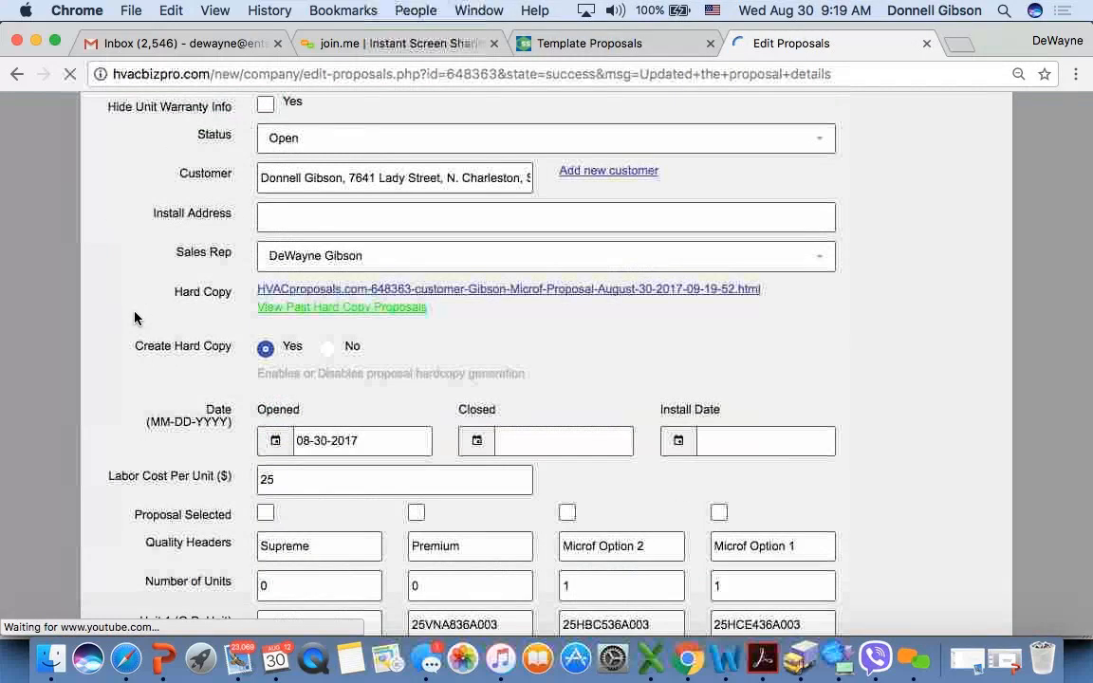
pyautogui.click(603, 293)
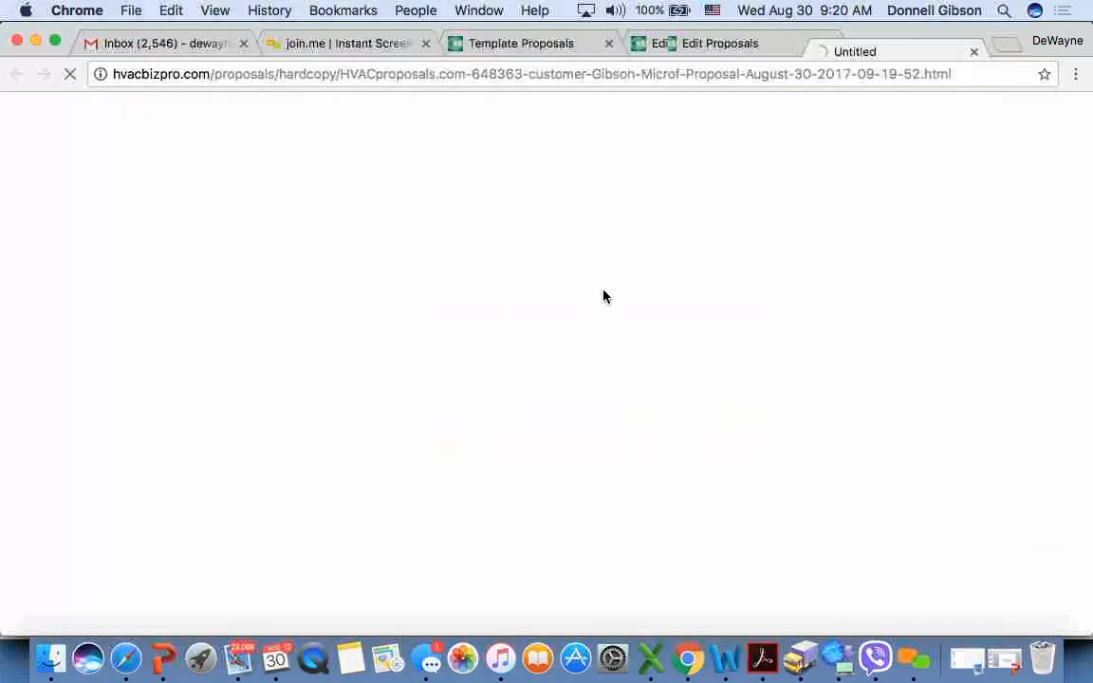
pyautogui.scroll(-3, 411, 445)
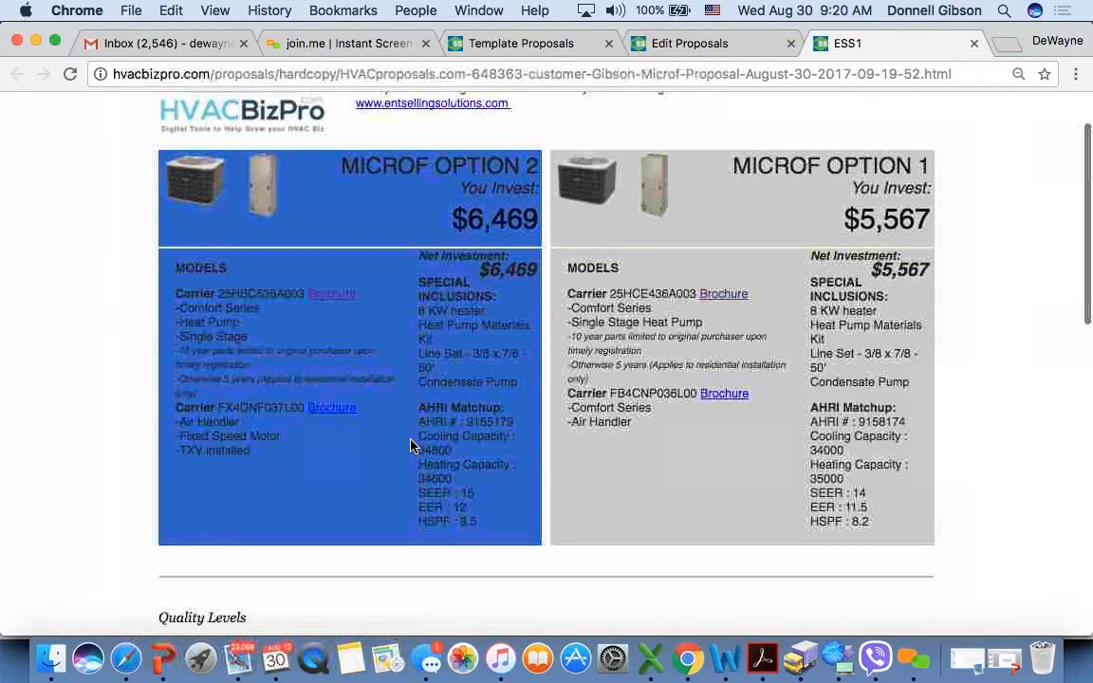
pyautogui.scroll(3, 411, 445)
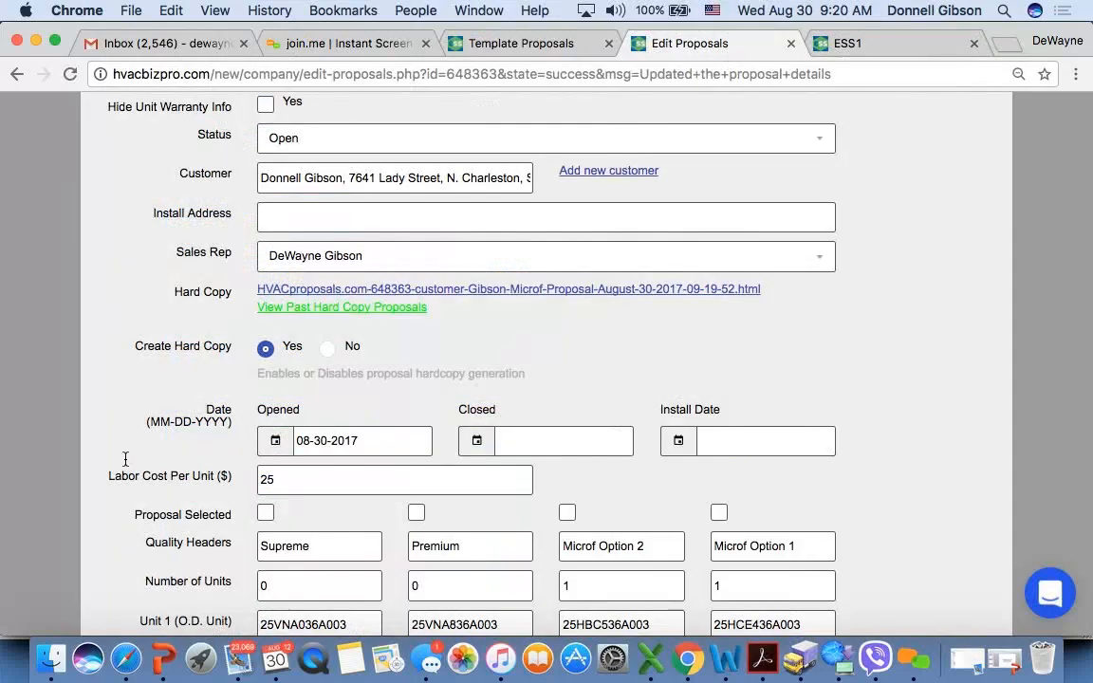
# - Turn off Microf financing for the Microf Option 1 column in the proposal's financing section
pyautogui.scroll(-5, 114, 418)
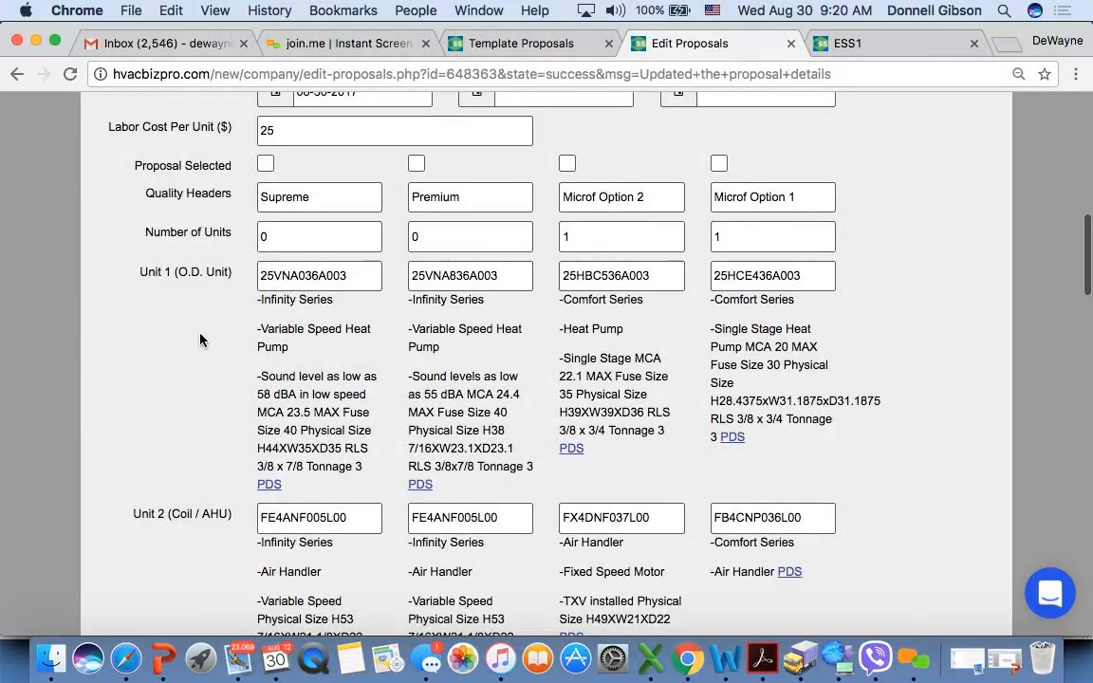
pyautogui.scroll(-15, 200, 337)
pyautogui.scroll(-5, 200, 337)
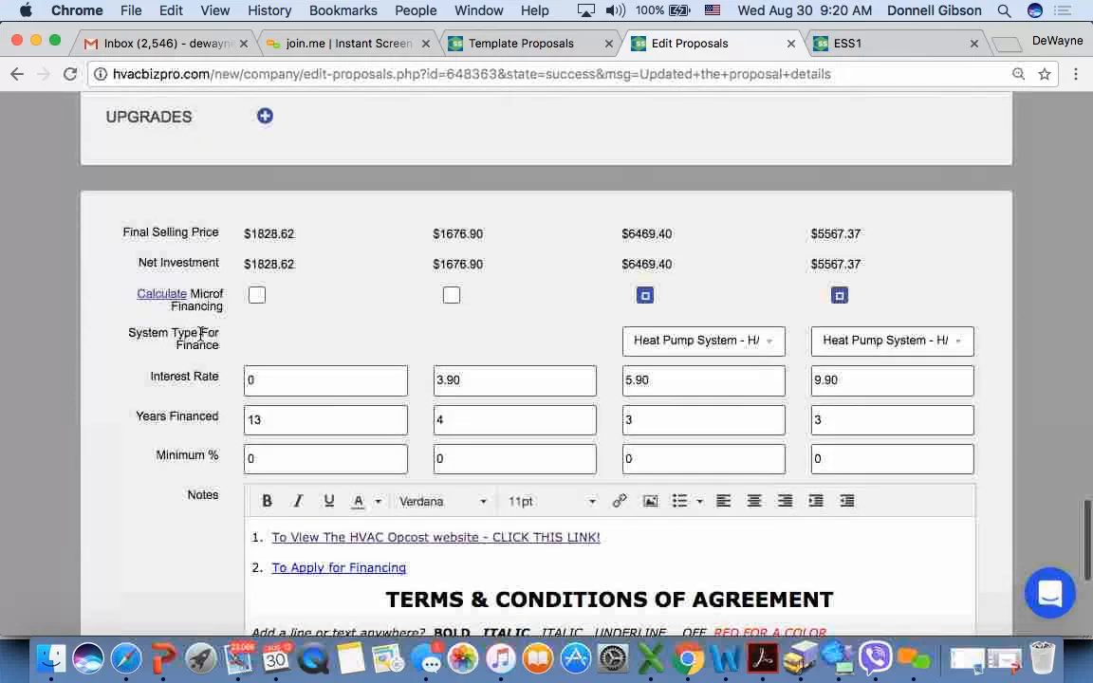
pyautogui.click(839, 296)
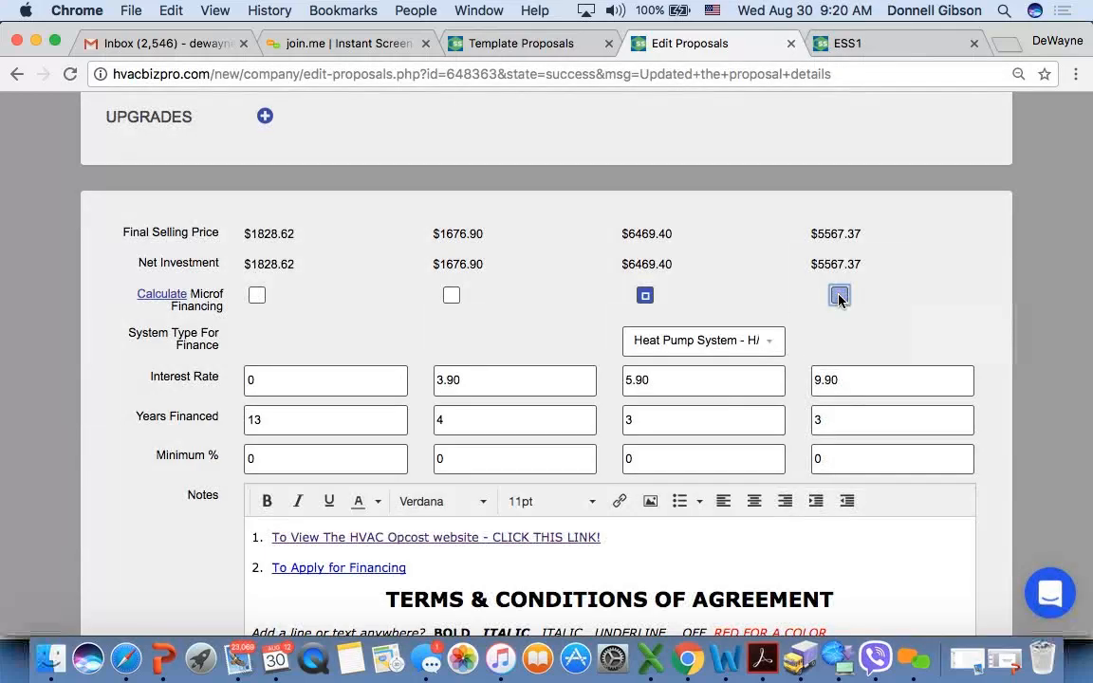
# - Mark Microf Option 2 as the selected proposal and set the closed date to 08-30-2017
pyautogui.scroll(15, 344, 345)
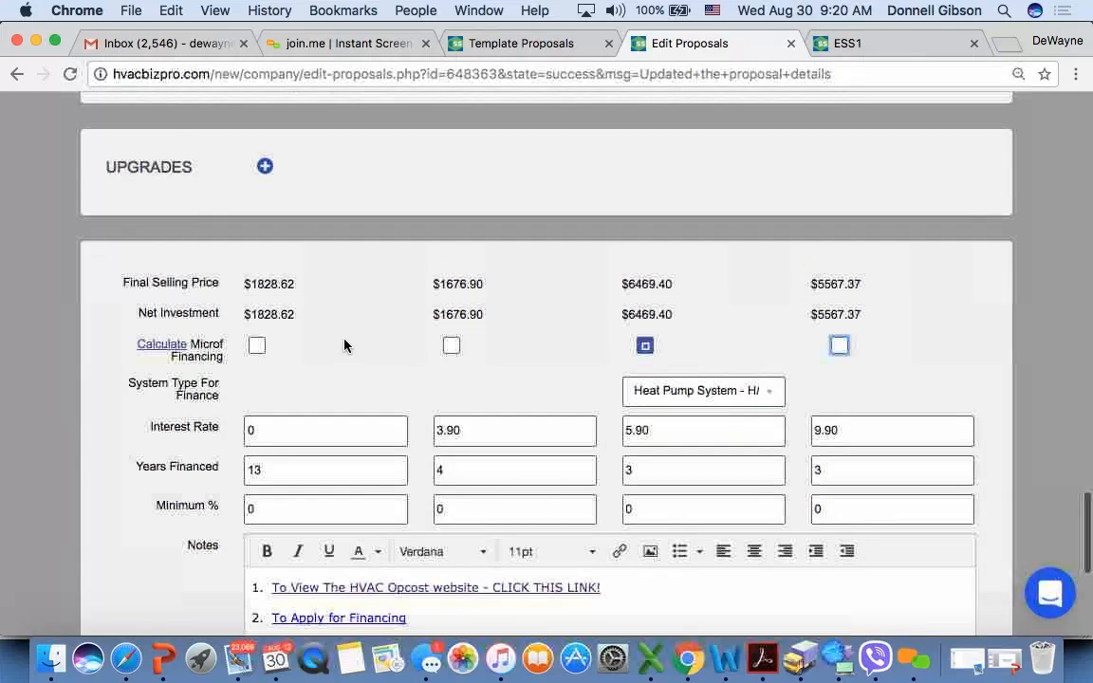
pyautogui.scroll(8, 344, 346)
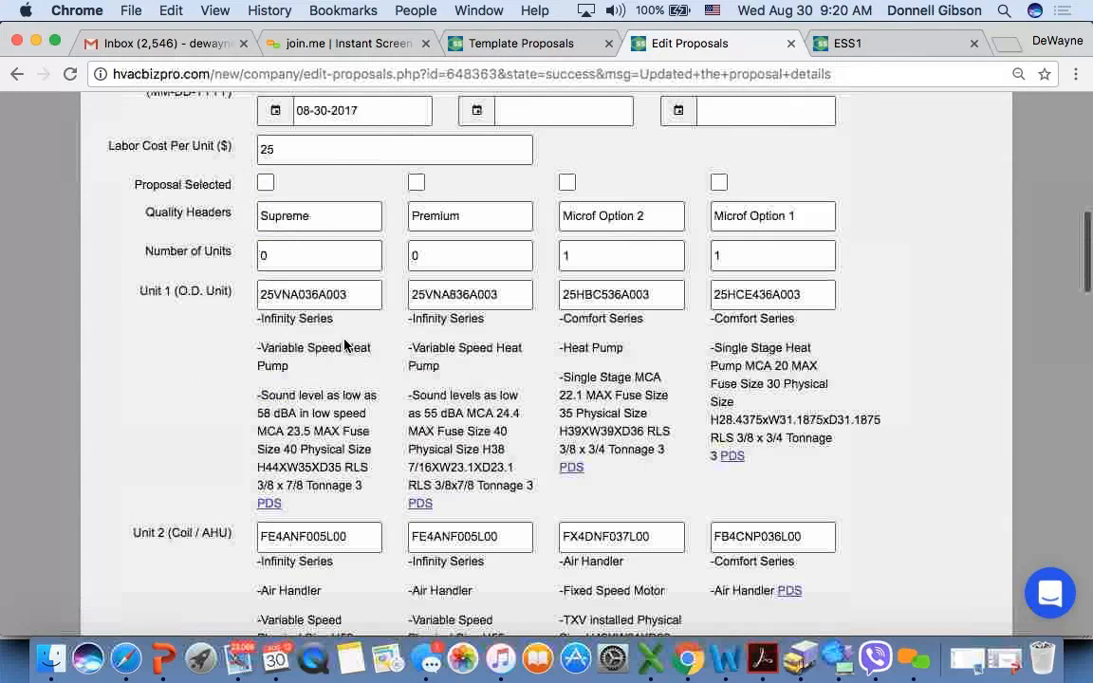
pyautogui.click(568, 348)
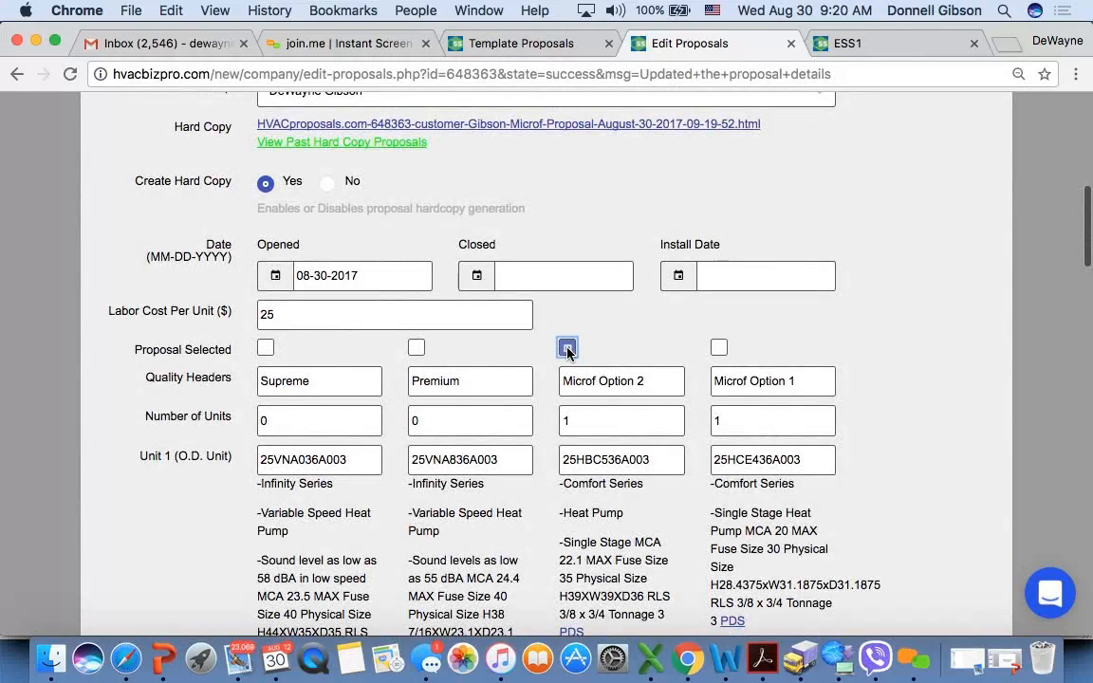
pyautogui.click(539, 275)
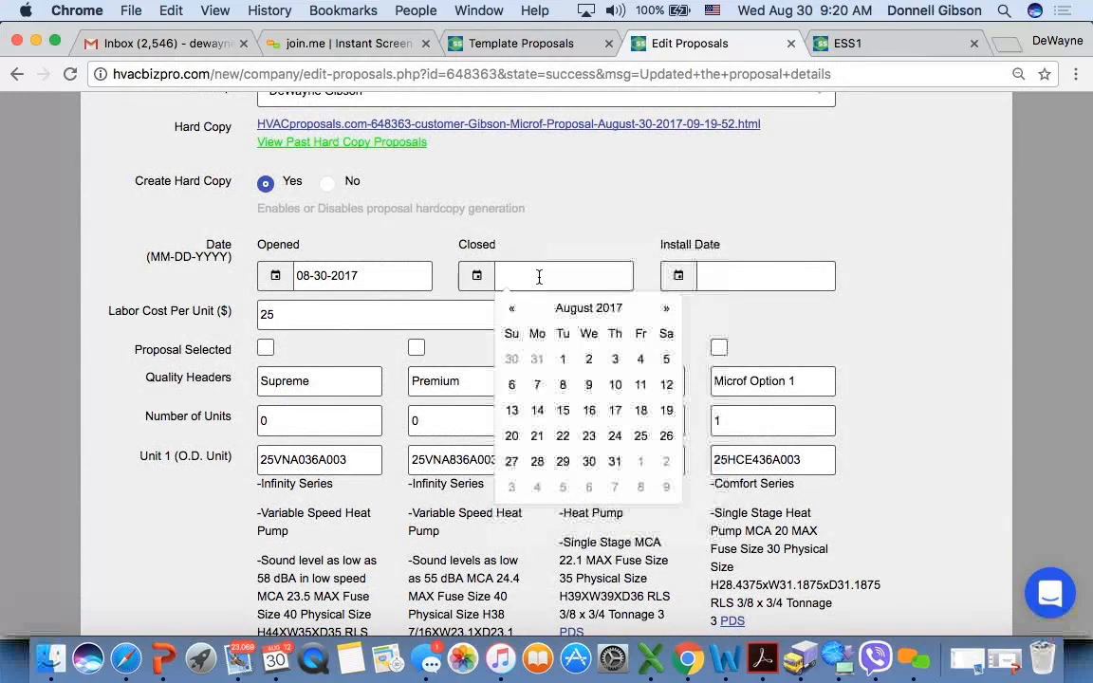
pyautogui.click(588, 461)
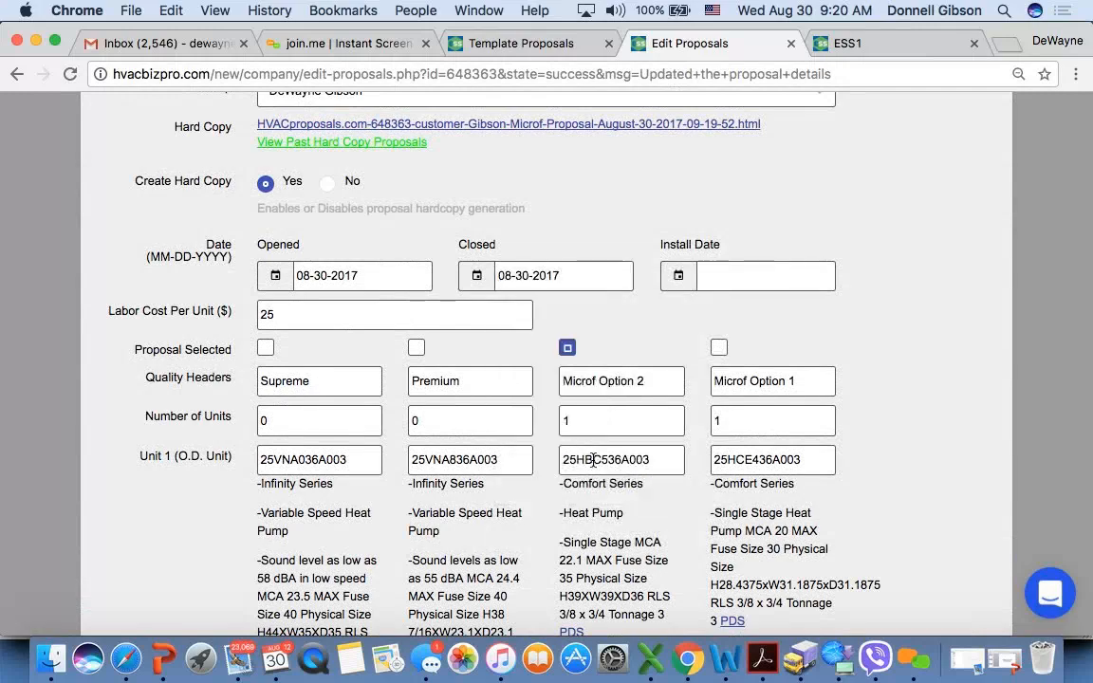
# - Set the proposal's status to Won
pyautogui.scroll(5, 505, 190)
pyautogui.click(505, 189)
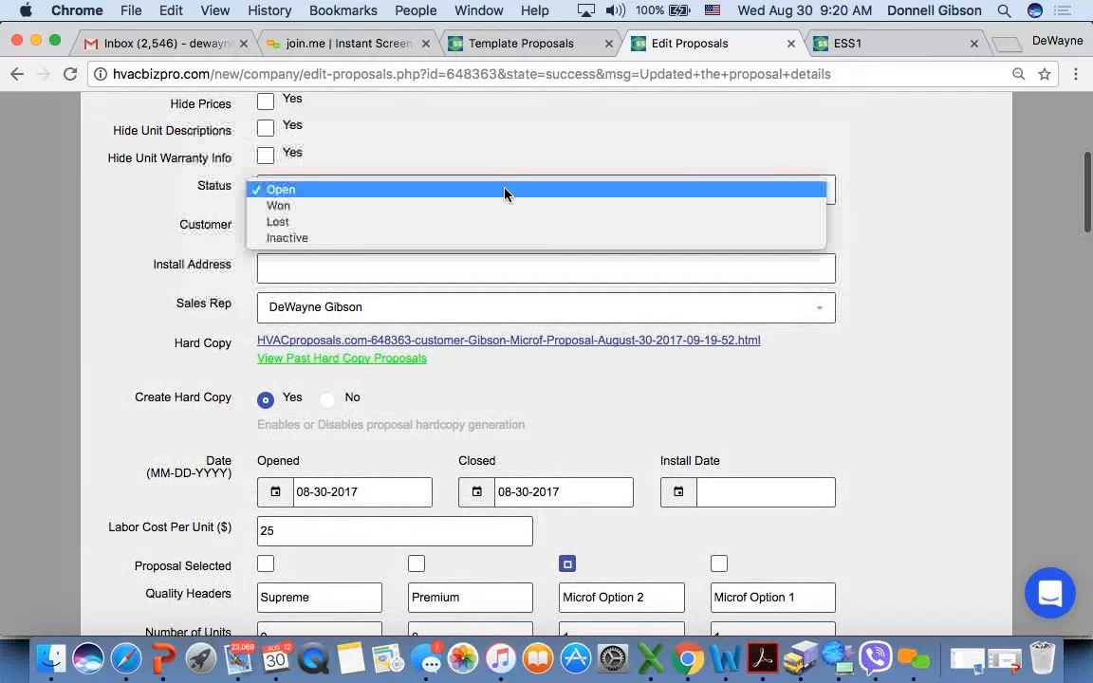
pyautogui.click(503, 208)
pyautogui.scroll(2, 132, 284)
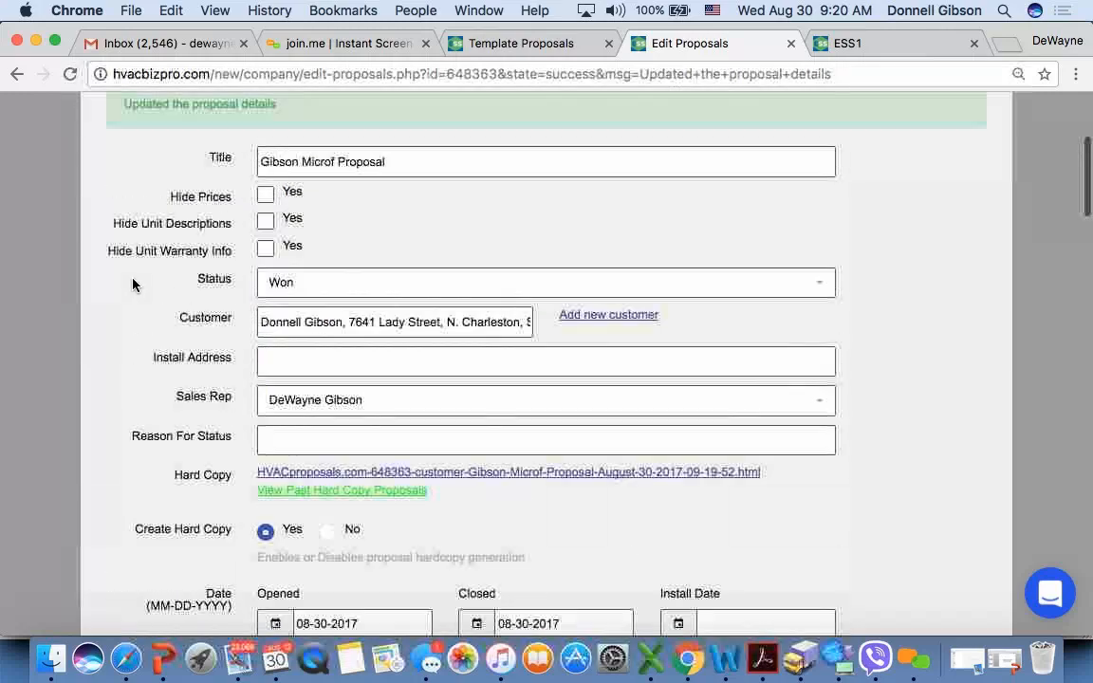
# - Check the won proposal from the status fields down to the financing rows and notes, and save it
pyautogui.scroll(-3, 133, 284)
pyautogui.scroll(-2, 133, 285)
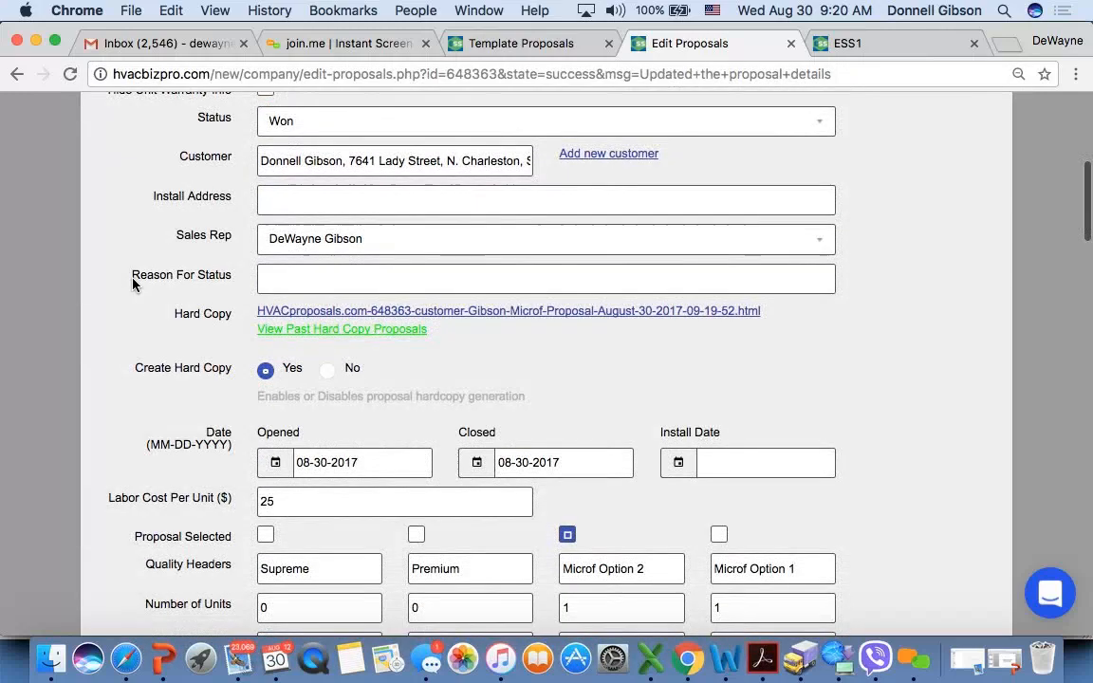
pyautogui.scroll(1, 132, 285)
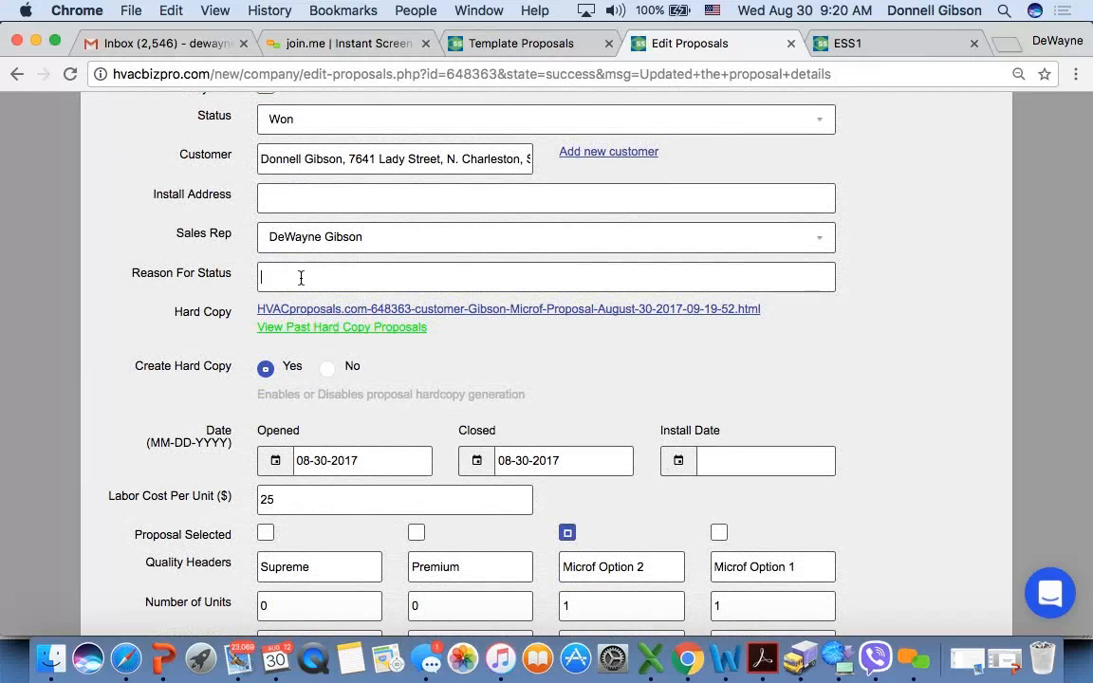
pyautogui.scroll(-3, 203, 357)
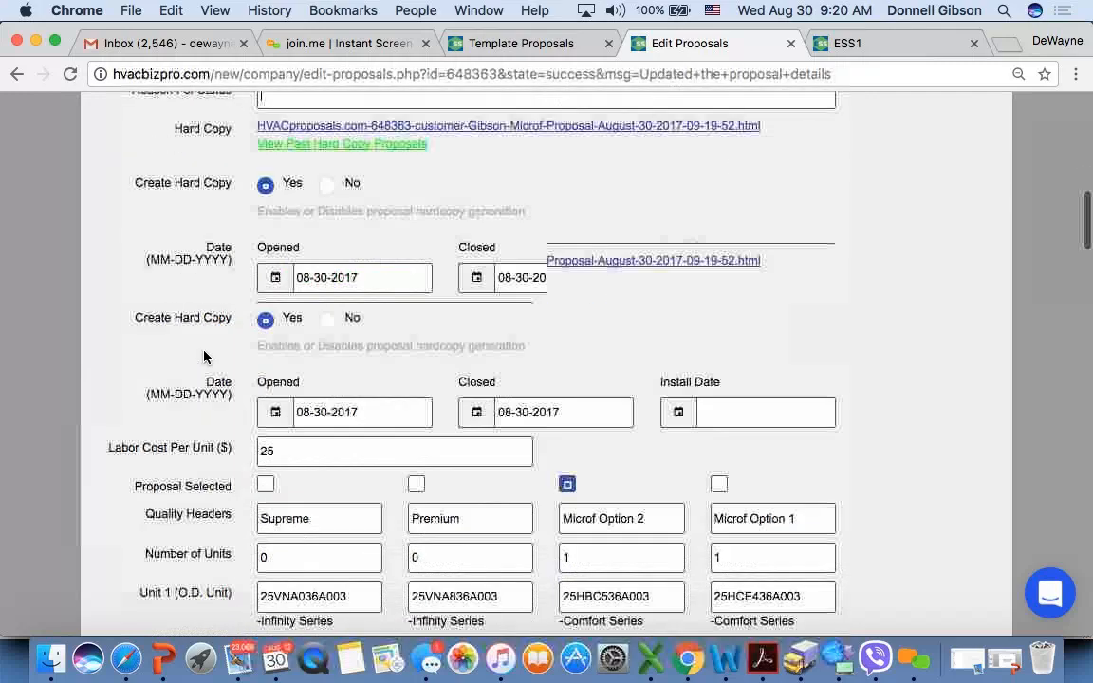
pyautogui.scroll(-3, 203, 357)
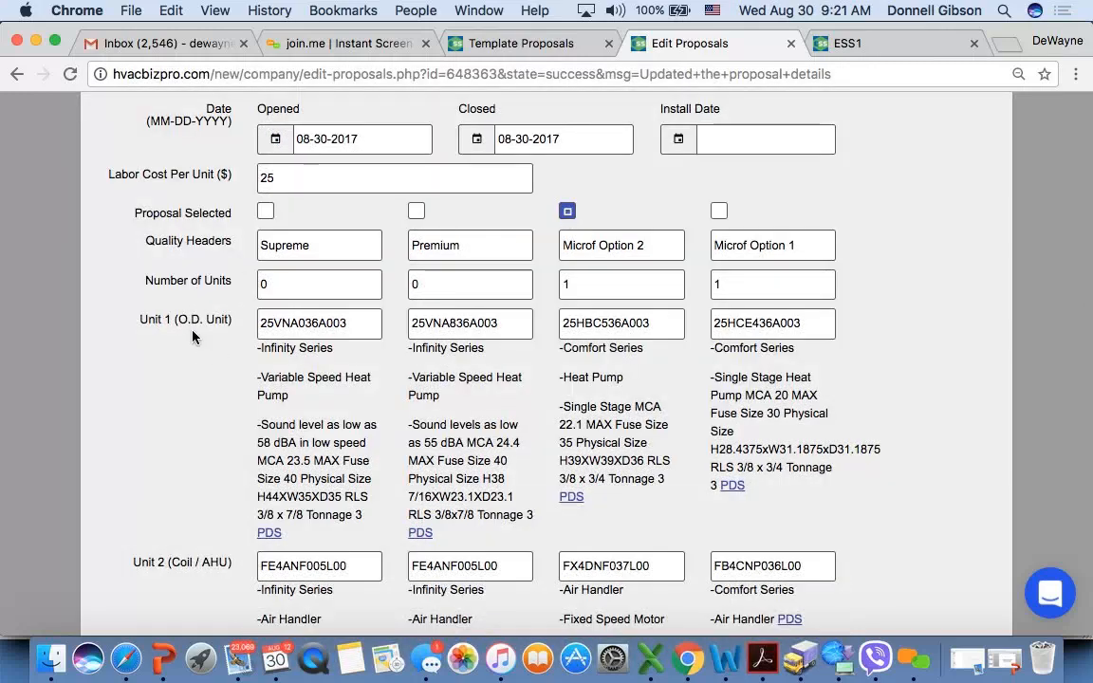
pyautogui.scroll(-5, 152, 348)
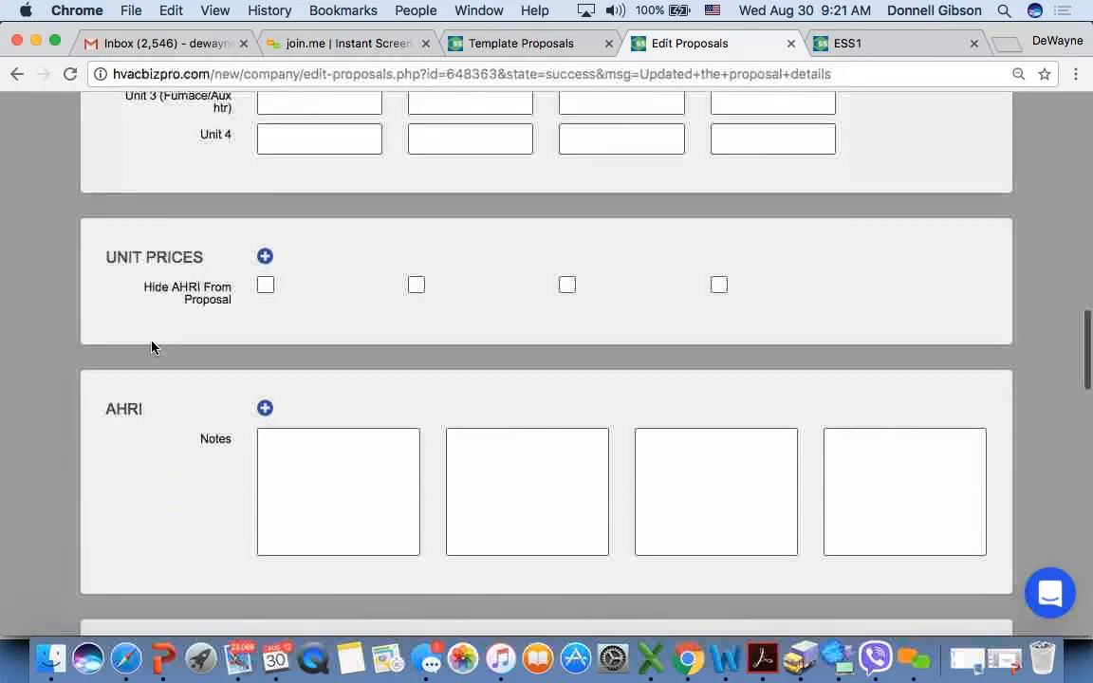
pyautogui.scroll(-10, 152, 347)
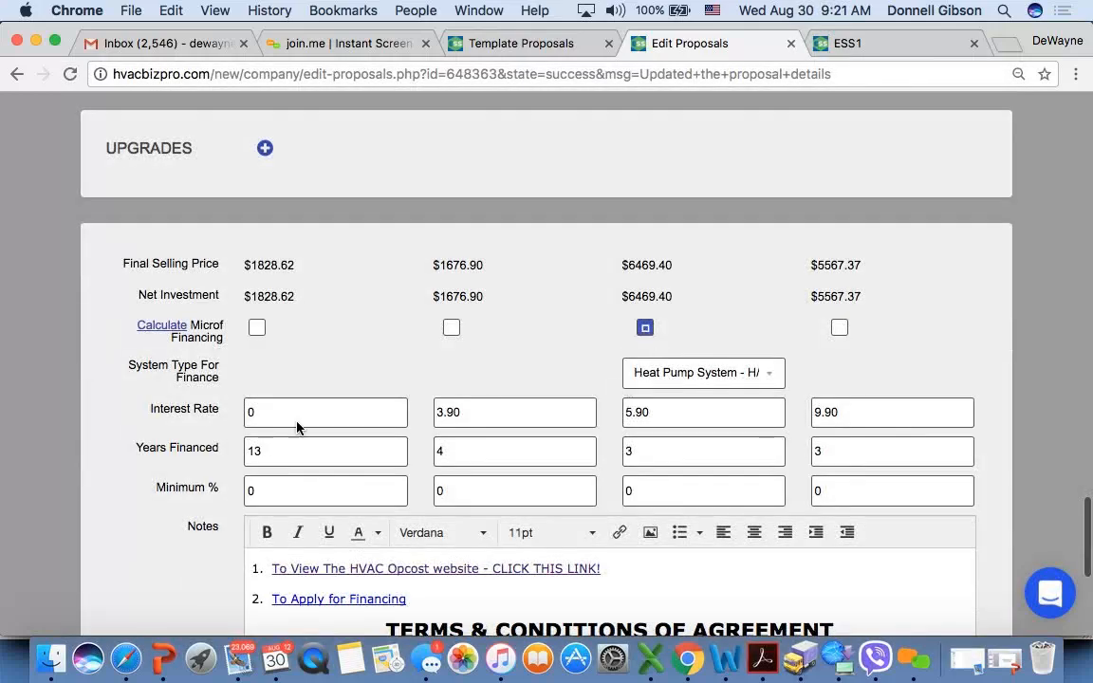
pyautogui.scroll(-5, 156, 408)
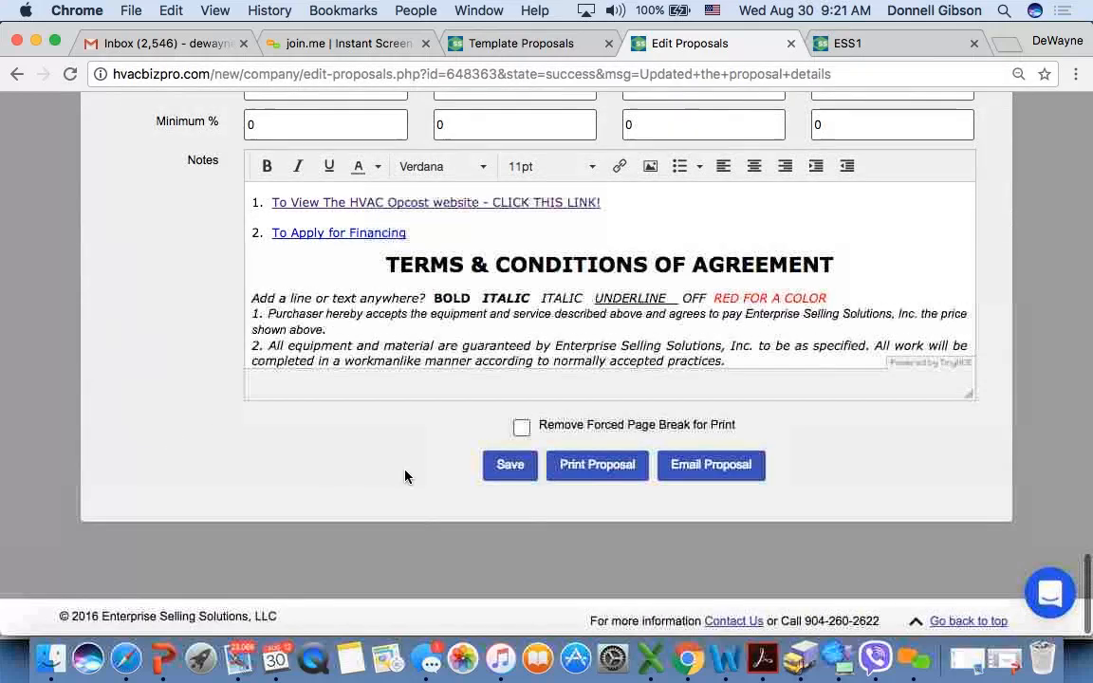
pyautogui.click(510, 465)
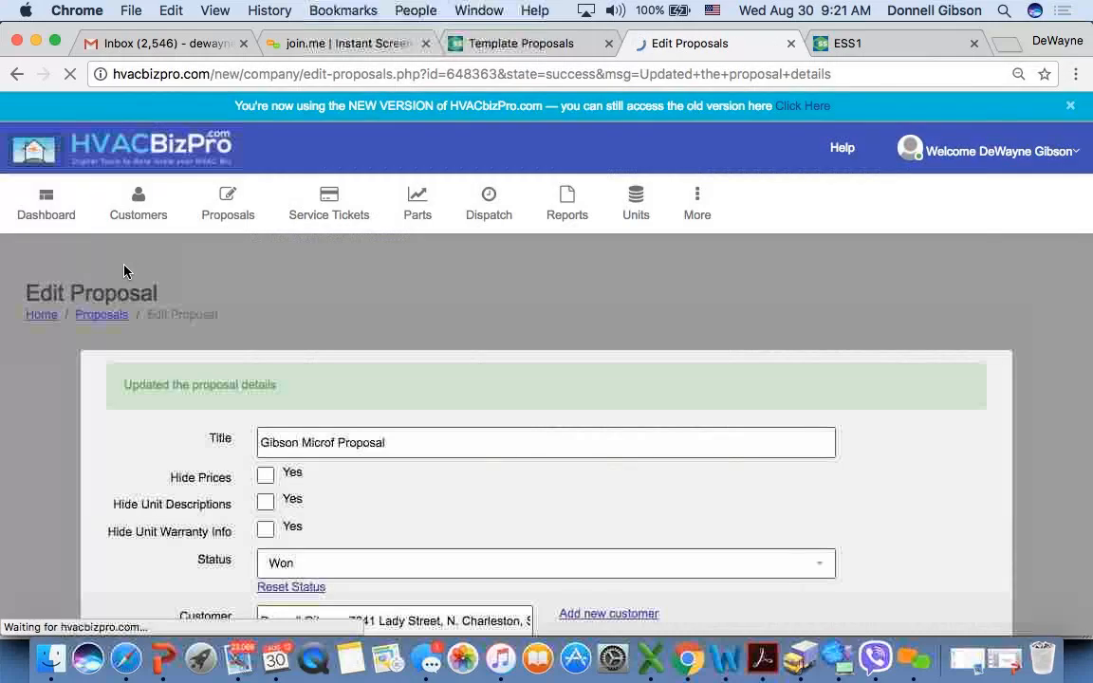
# - Open the newly generated hard copy of the won proposal and review the Microf Option 2 quote and quality levels
pyautogui.scroll(-5, 140, 518)
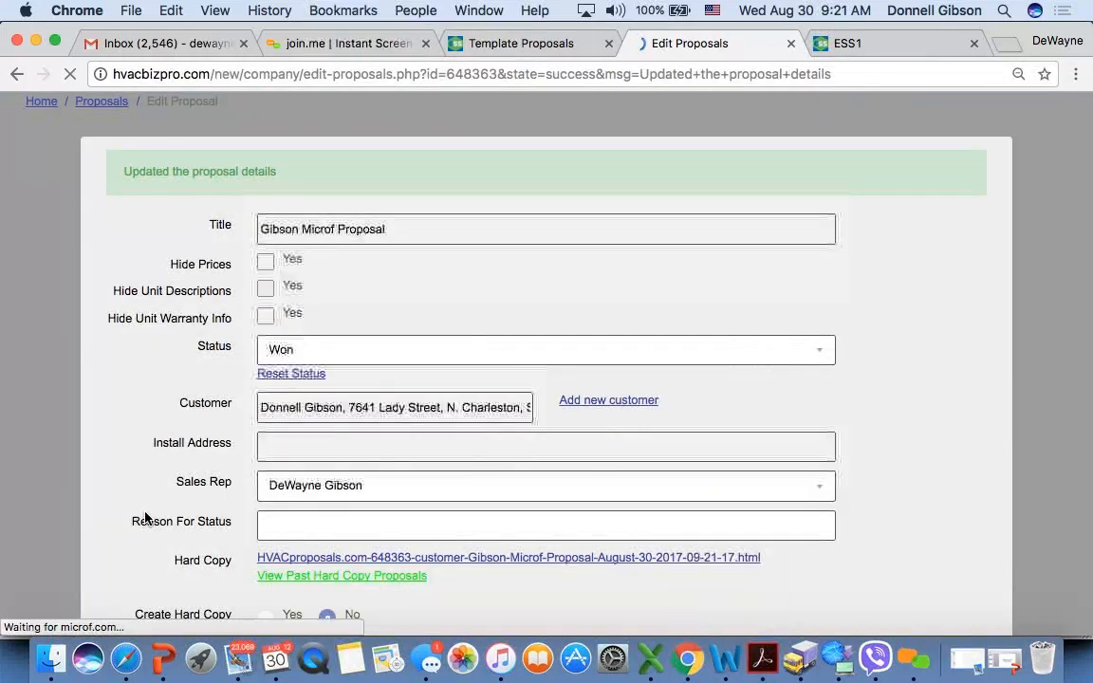
pyautogui.scroll(-5, 191, 398)
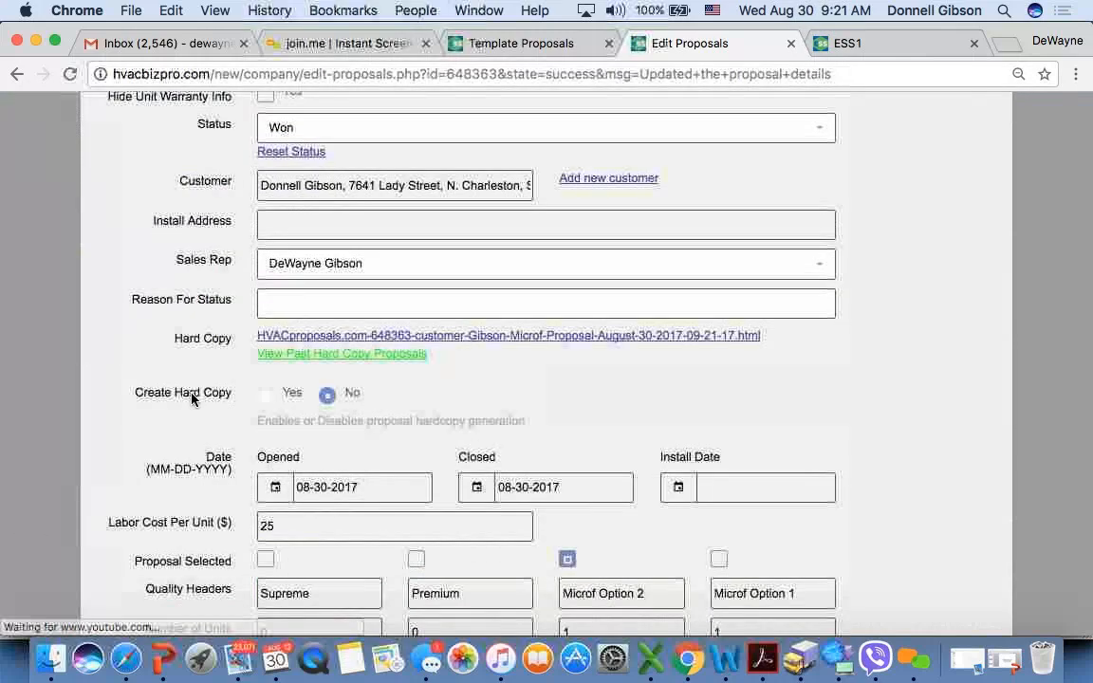
pyautogui.click(555, 337)
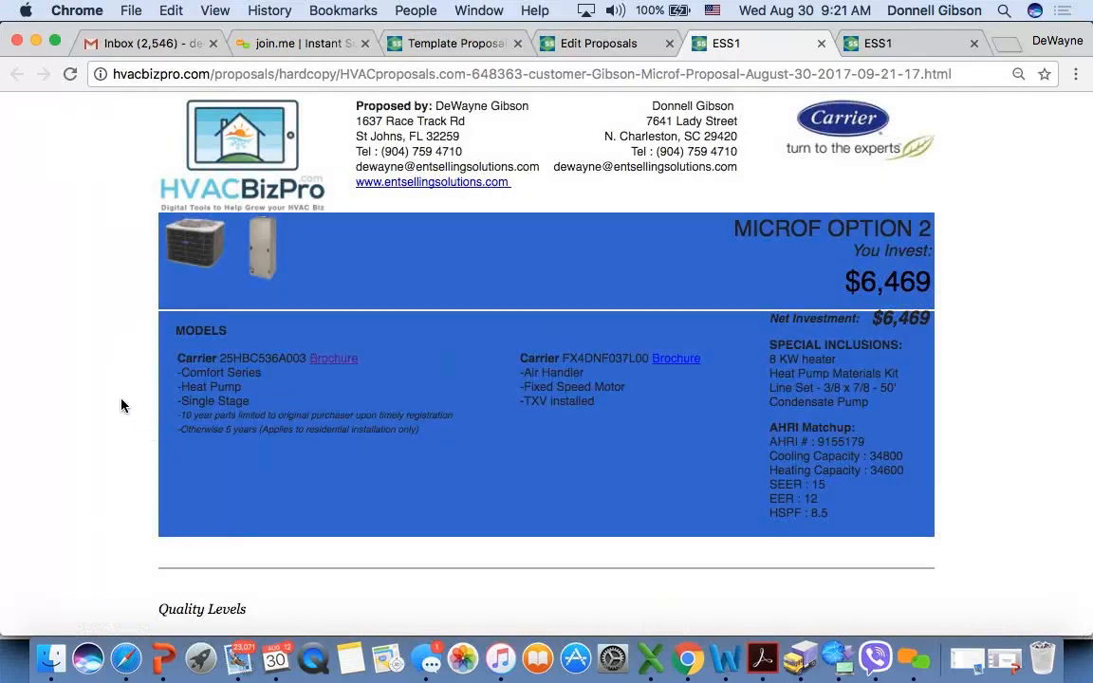
pyautogui.scroll(-2, 122, 406)
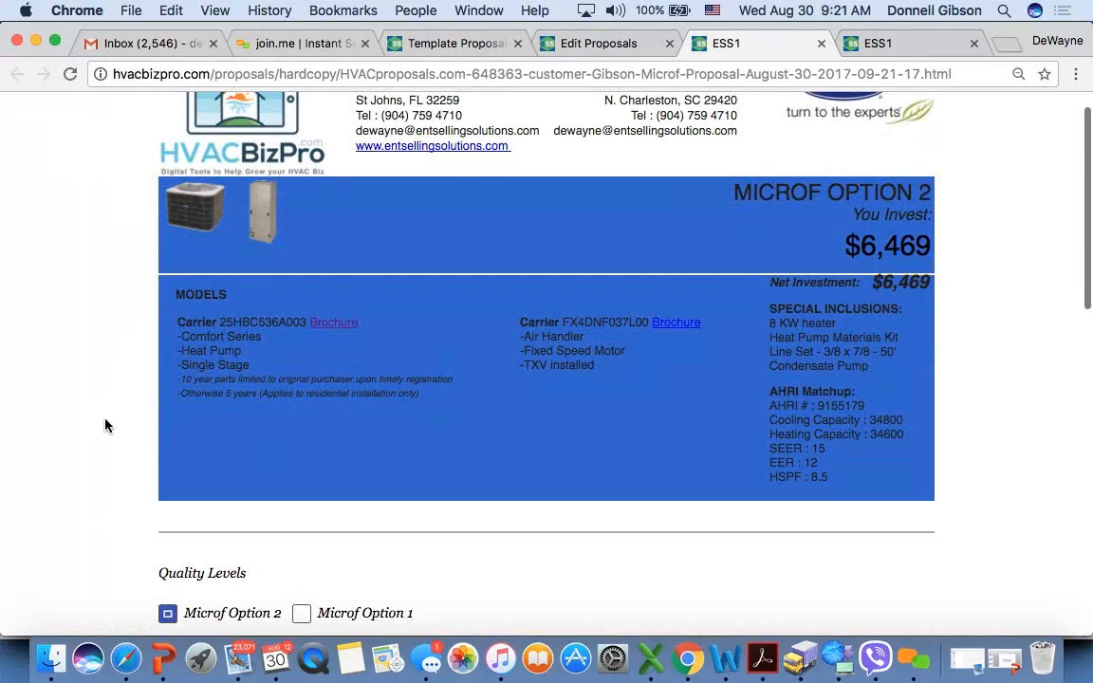
pyautogui.scroll(-5, 105, 425)
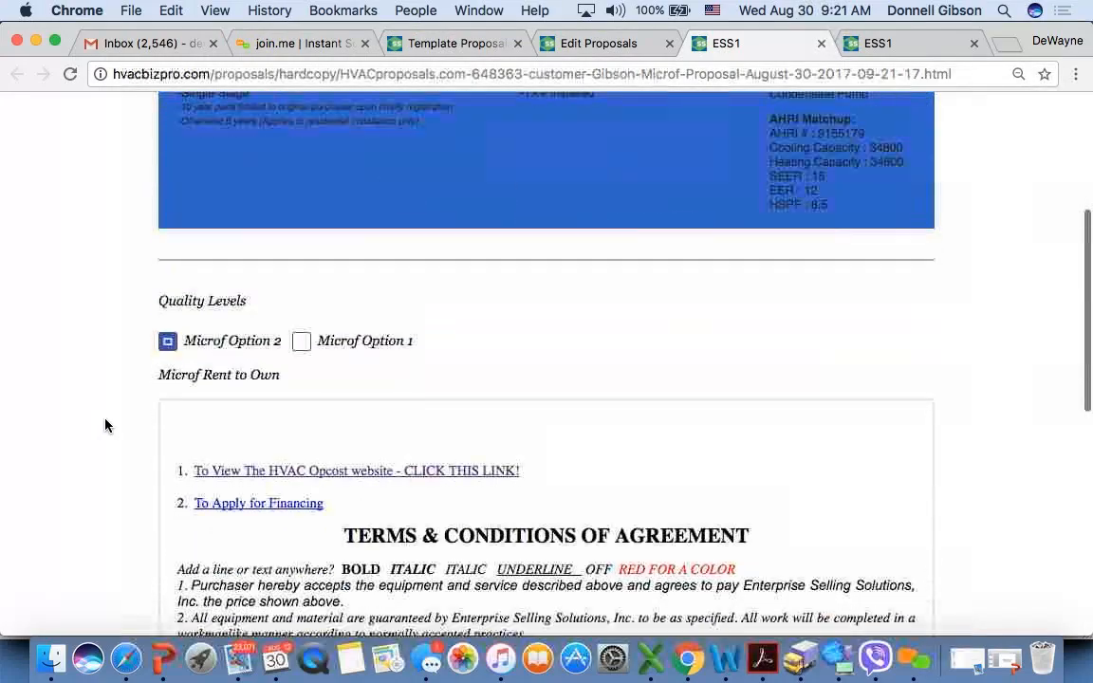
# - Submit the rent-to-own lease application from the hard copy's Proposal Approval Section and dismiss the message
pyautogui.scroll(-9, 106, 426)
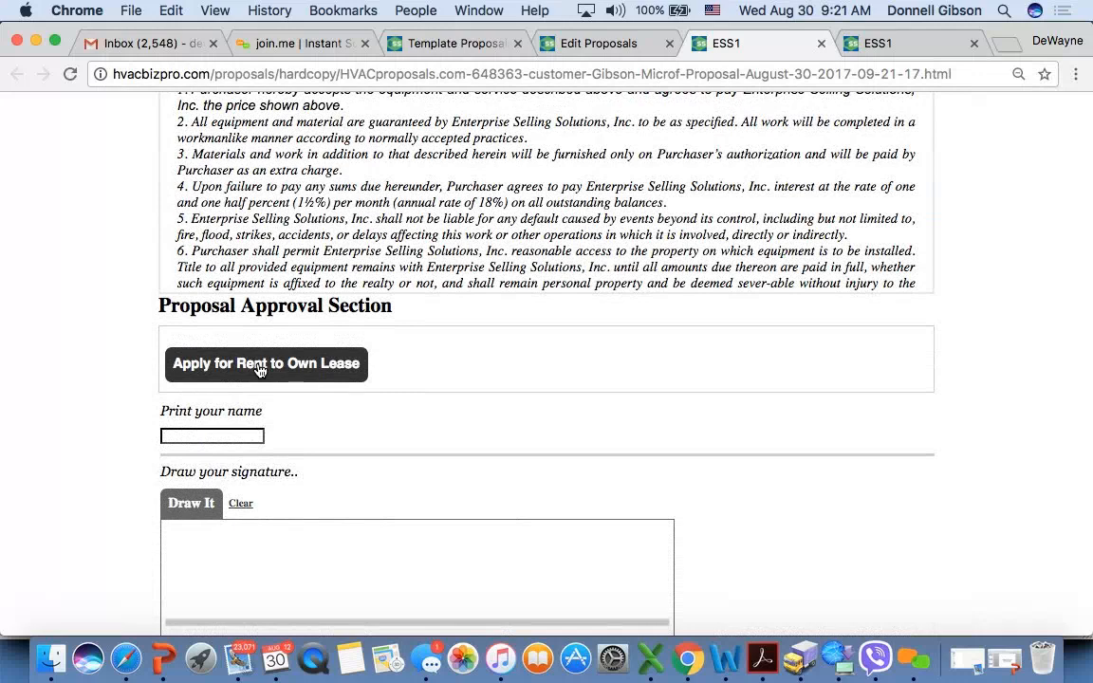
pyautogui.click(258, 369)
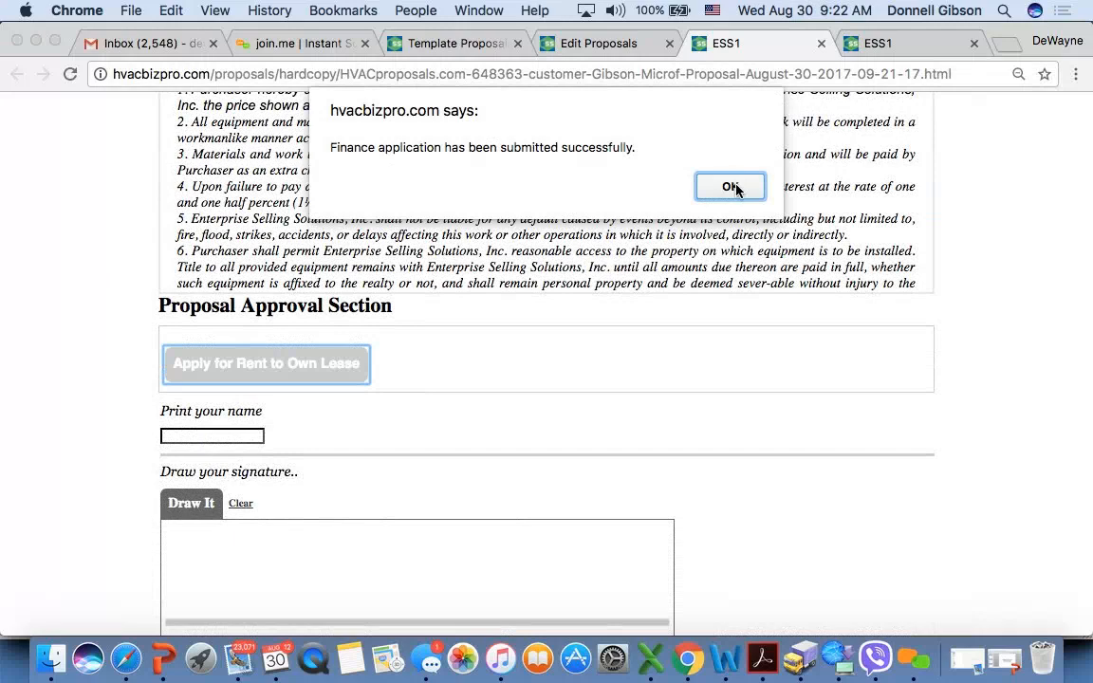
pyautogui.click(729, 186)
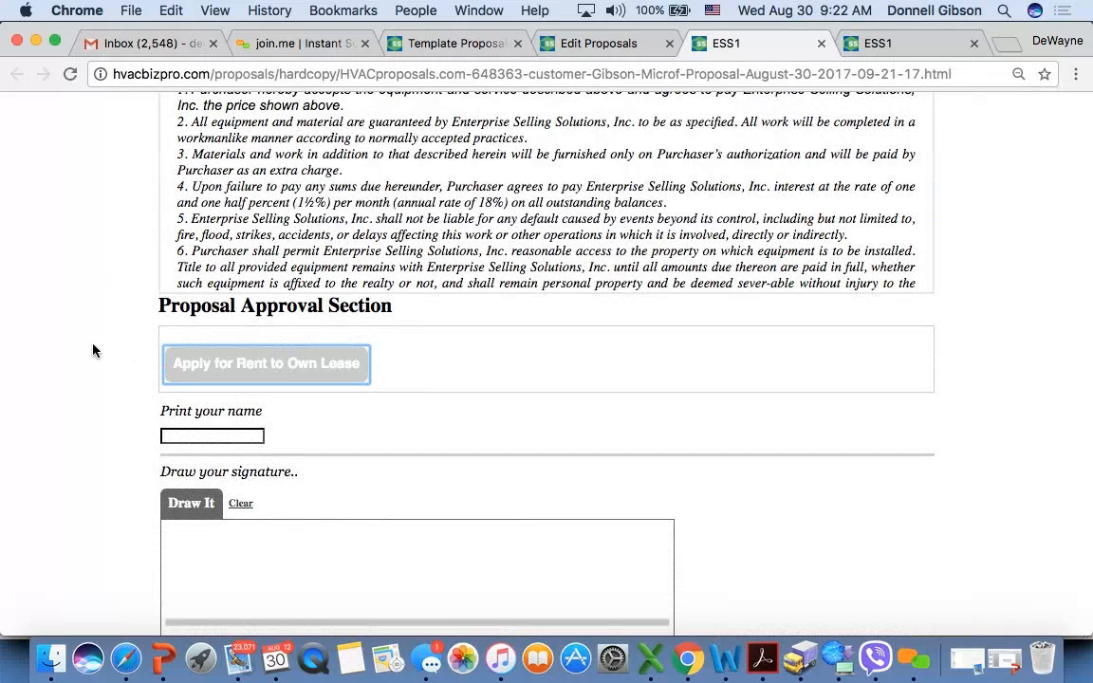
# - Draw a short signature stroke in the signature box of the Proposal Approval Section
pyautogui.scroll(-3, 92, 350)
pyautogui.click(175, 346)
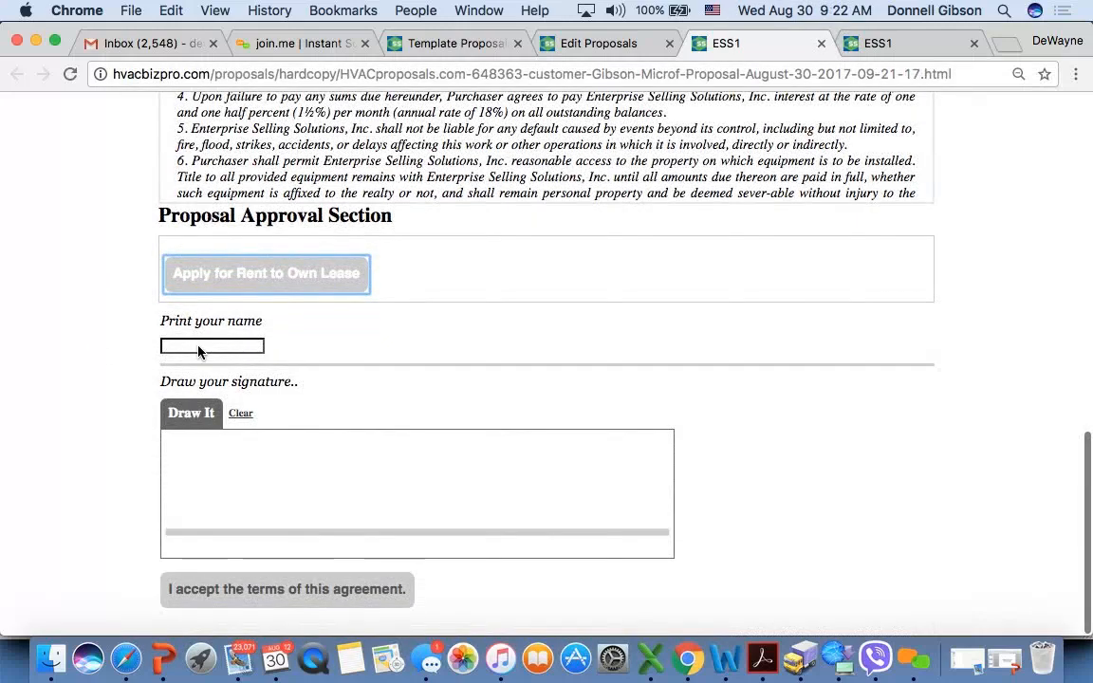
pyautogui.click(254, 465)
pyautogui.moveTo(252, 511)
pyautogui.mouseDown()
pyautogui.moveTo(256, 470)
pyautogui.moveTo(248, 508)
pyautogui.mouseUp()
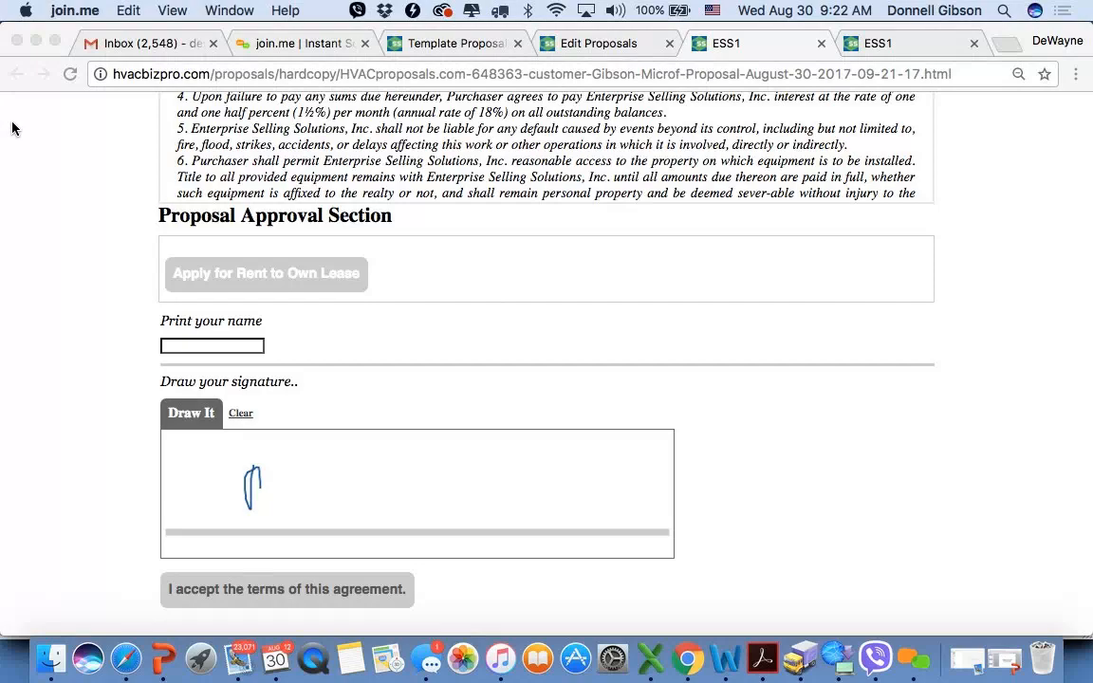
# - Return to the proposal editor and review the saved proposal's units, discounts, upgrades and Microf financing rows
pyautogui.scroll(20, 100, 263)
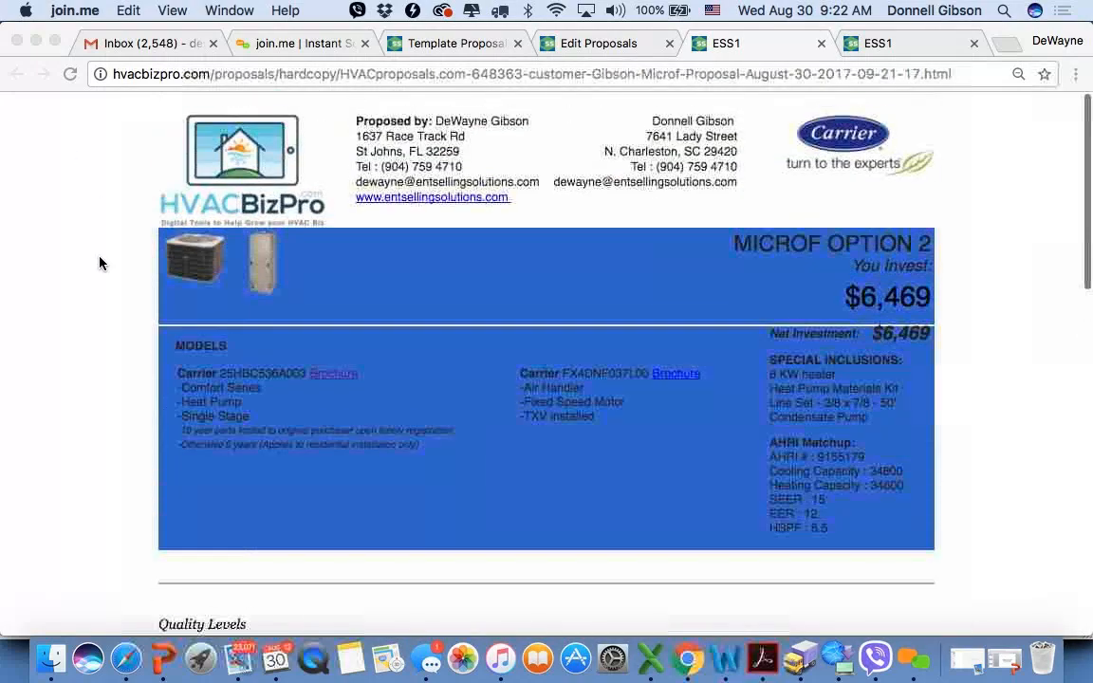
pyautogui.click(611, 46)
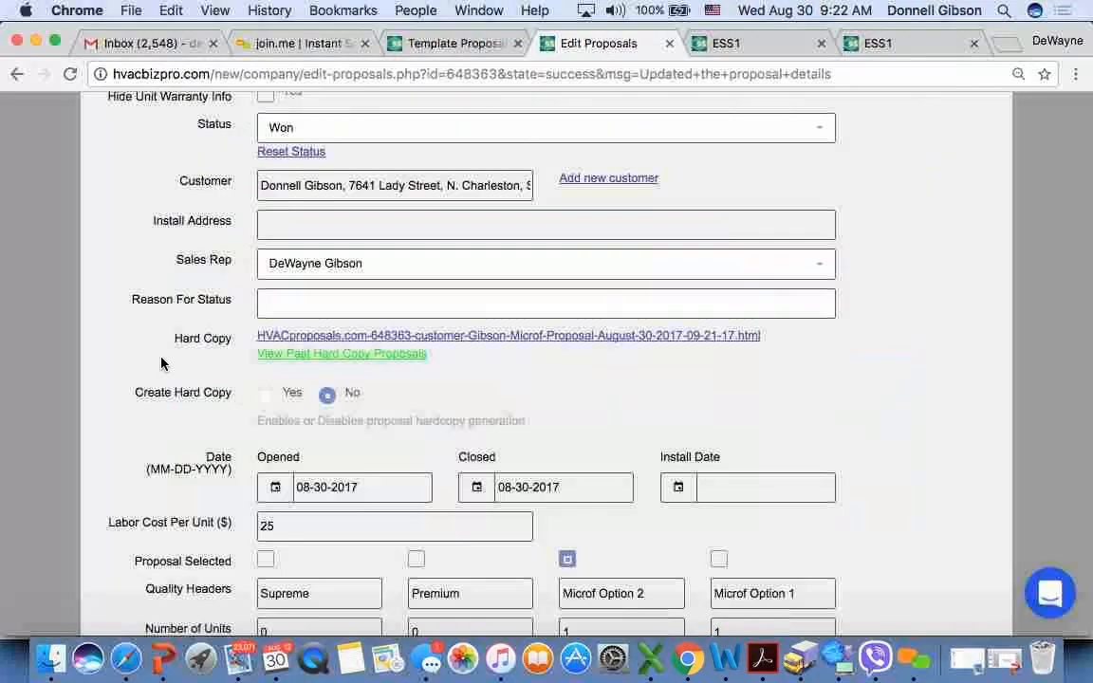
pyautogui.scroll(-10, 168, 481)
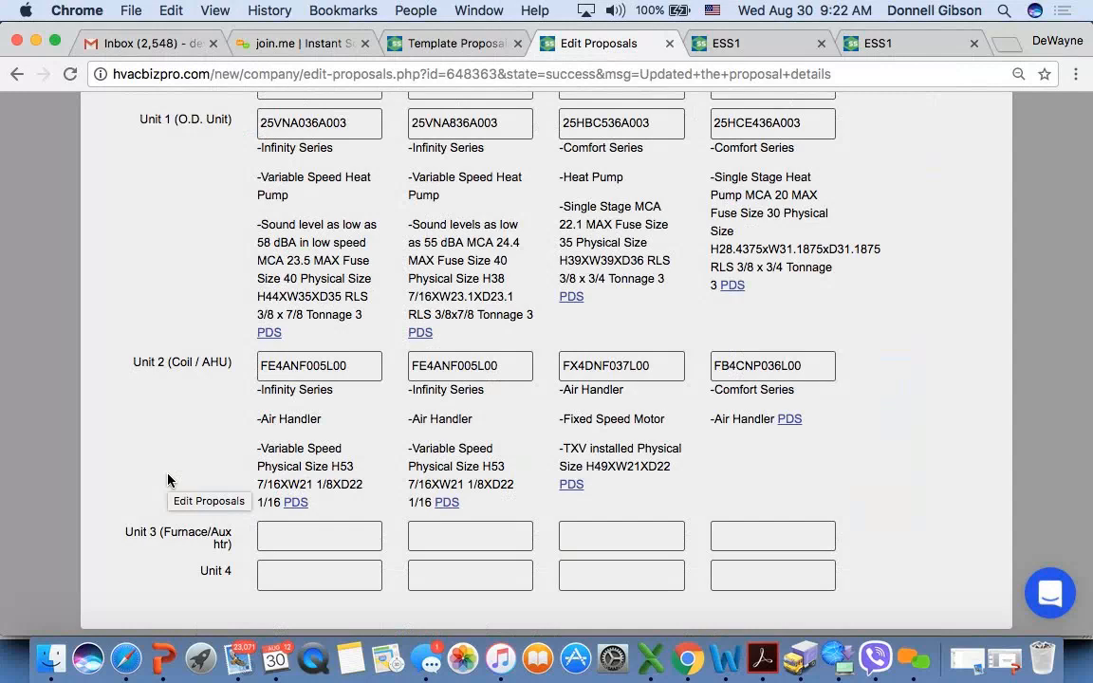
pyautogui.scroll(-12, 168, 480)
pyautogui.scroll(-10, 168, 480)
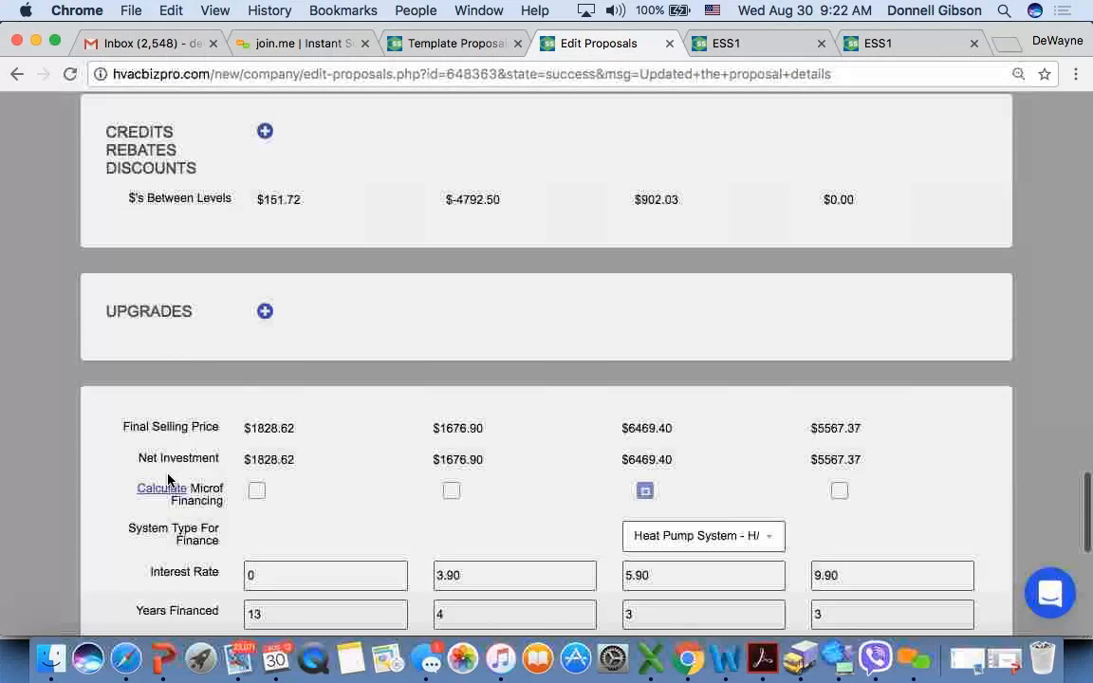
pyautogui.scroll(-4, 168, 480)
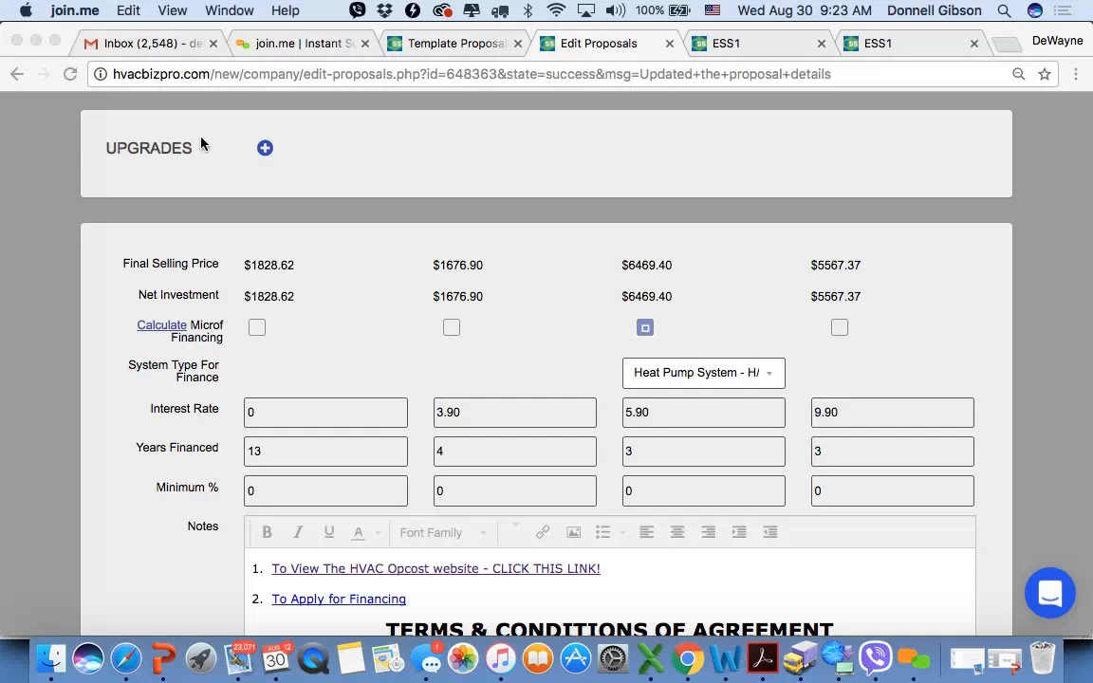
pyautogui.click(394, 164)
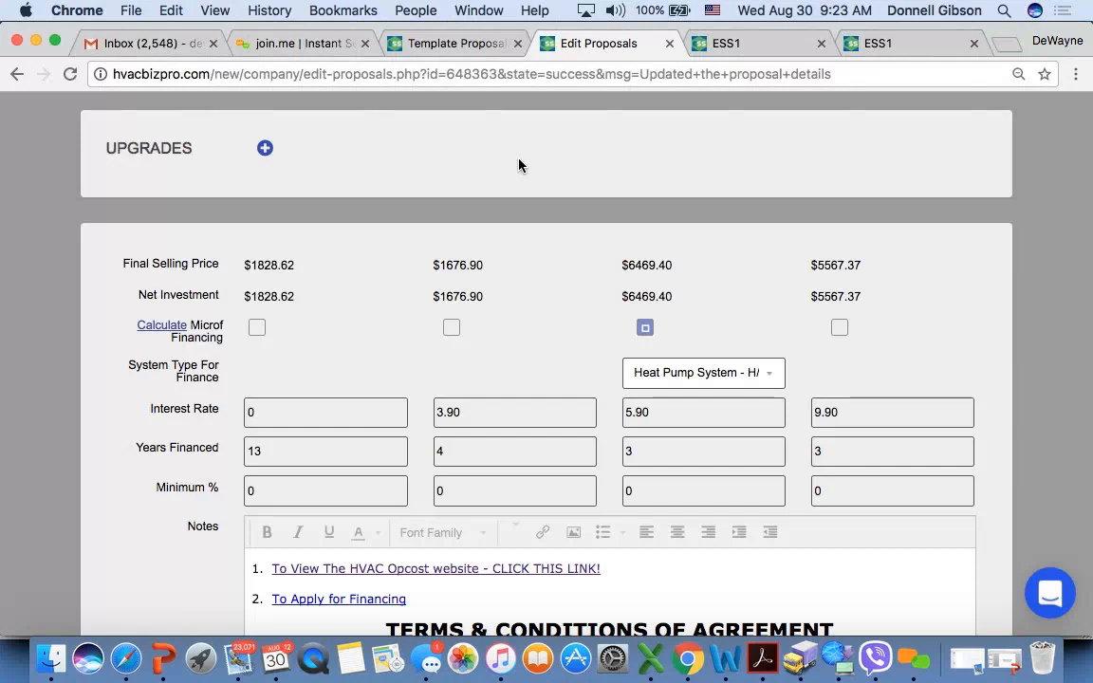
pyautogui.click(78, 111)
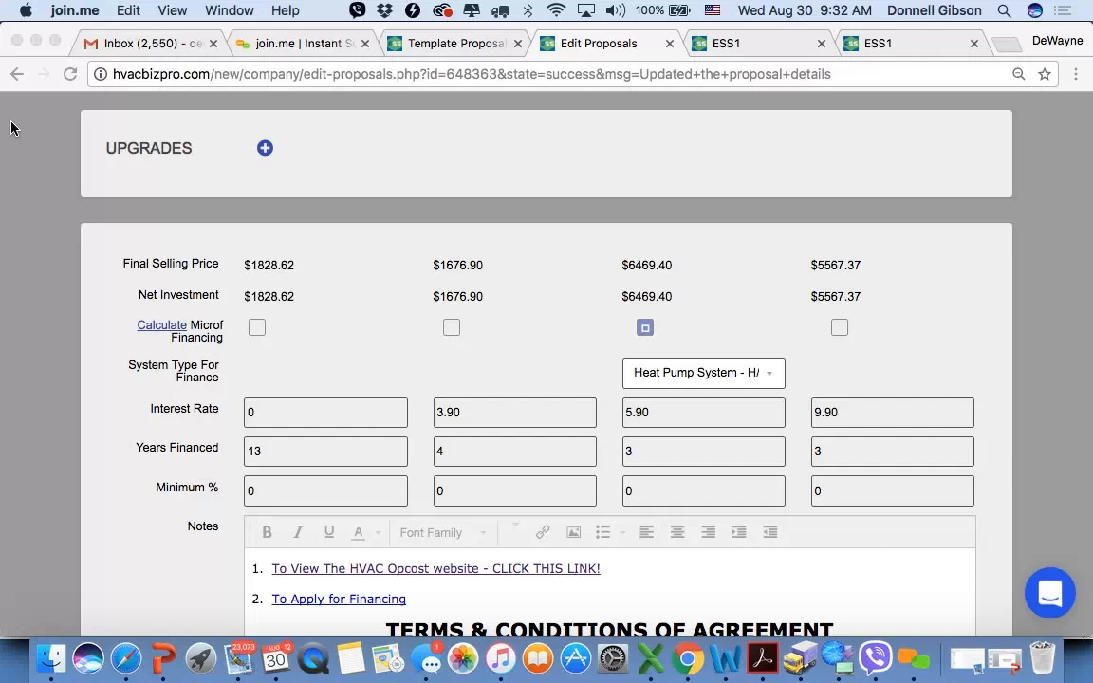
# - Open the Microf website, microf.com, in a new browser tab
pyautogui.click(1001, 45)
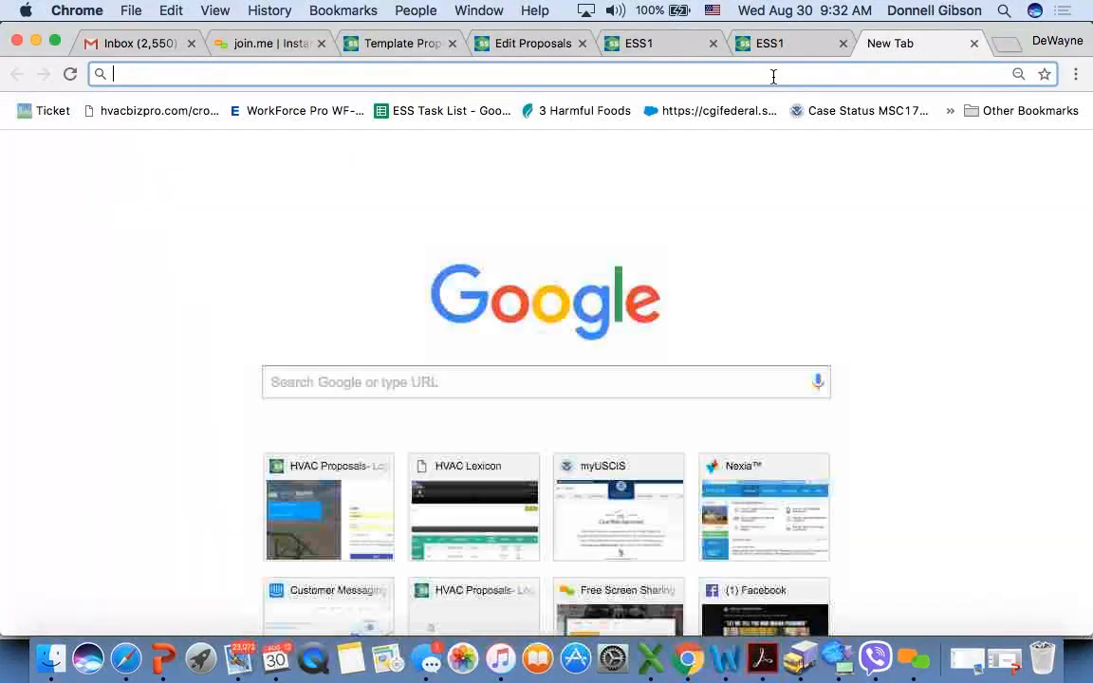
pyautogui.write('micr')
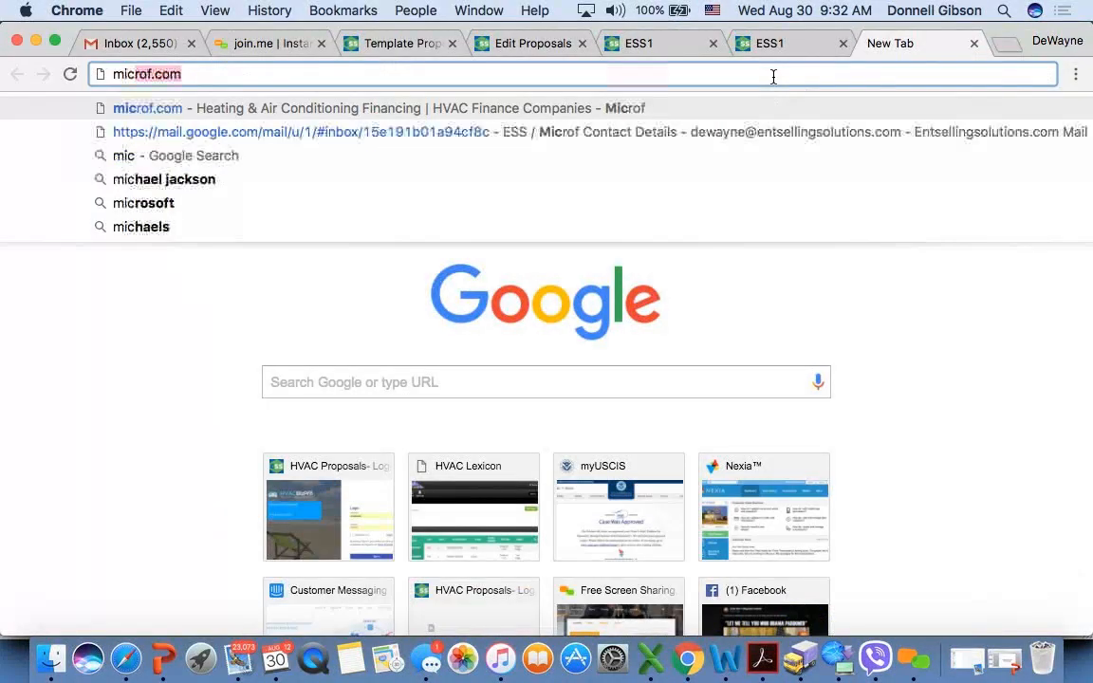
pyautogui.click(600, 108)
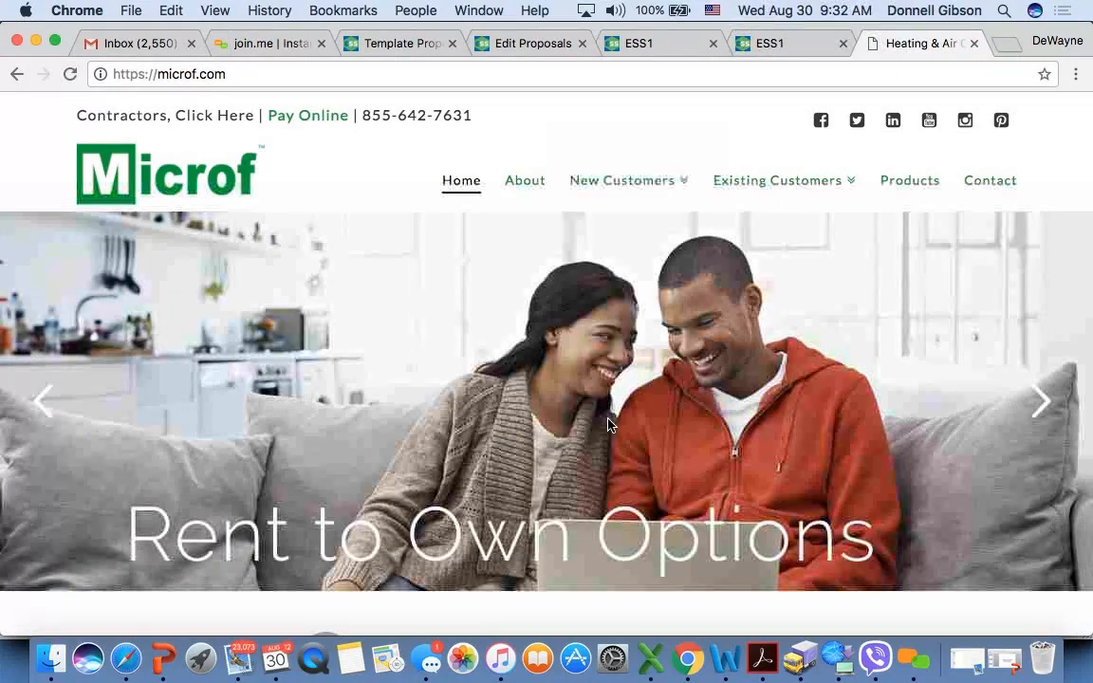
# - Open the online application for new customers and review the consumer registration instructions and contact information fields
pyautogui.moveTo(581, 220)
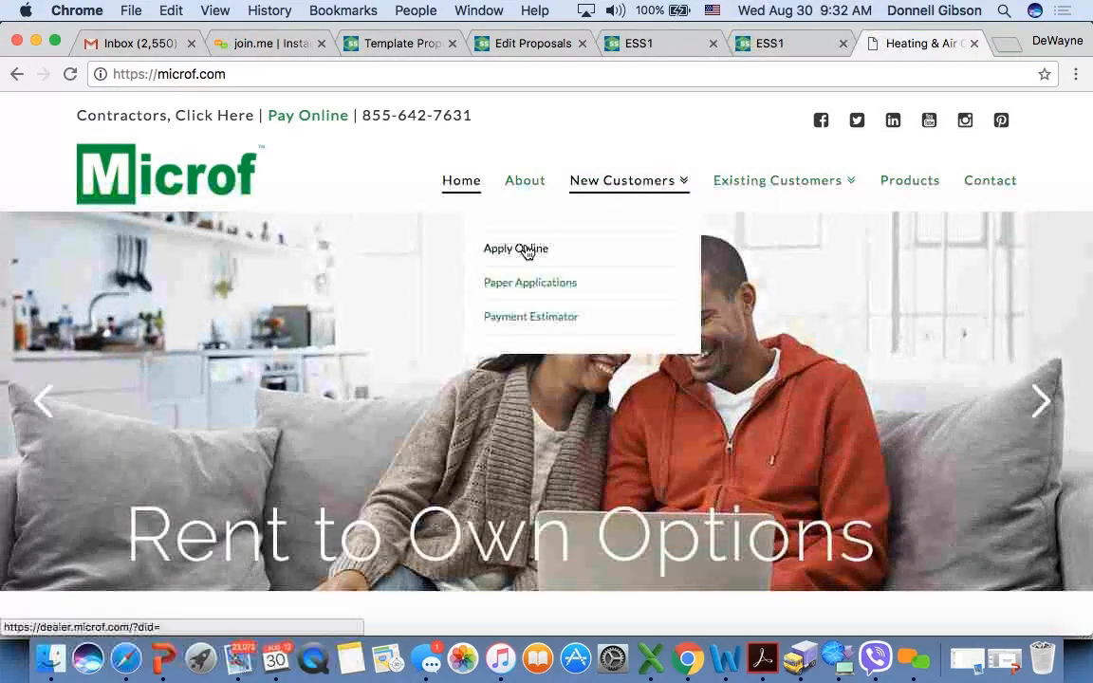
pyautogui.click(528, 250)
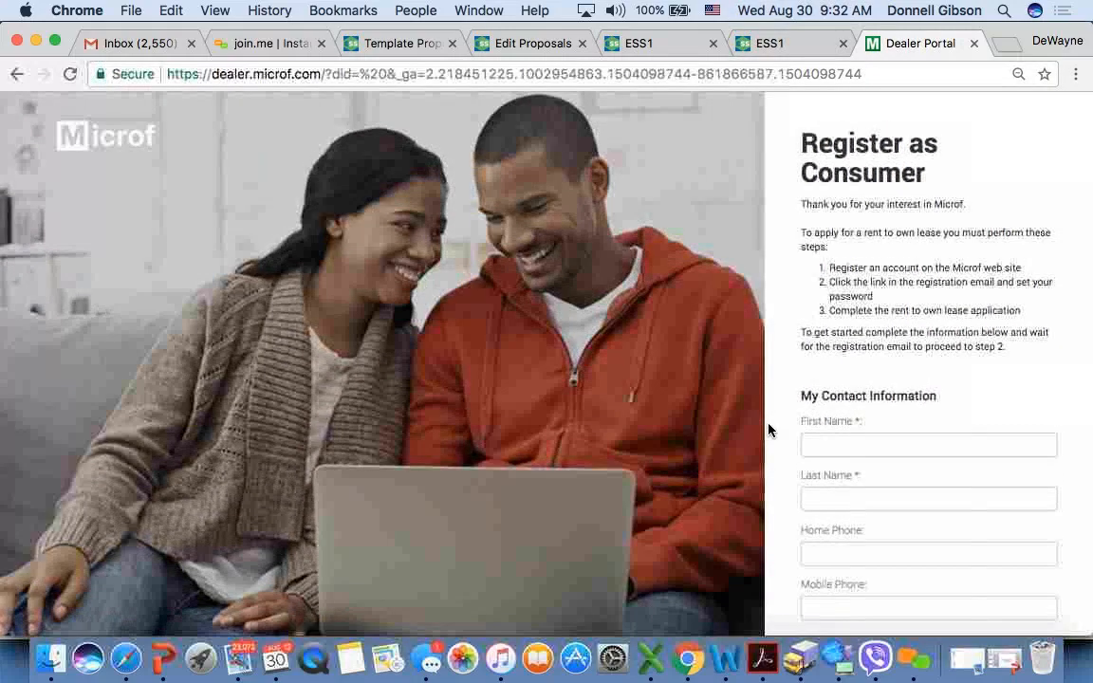
pyautogui.scroll(-3, 795, 417)
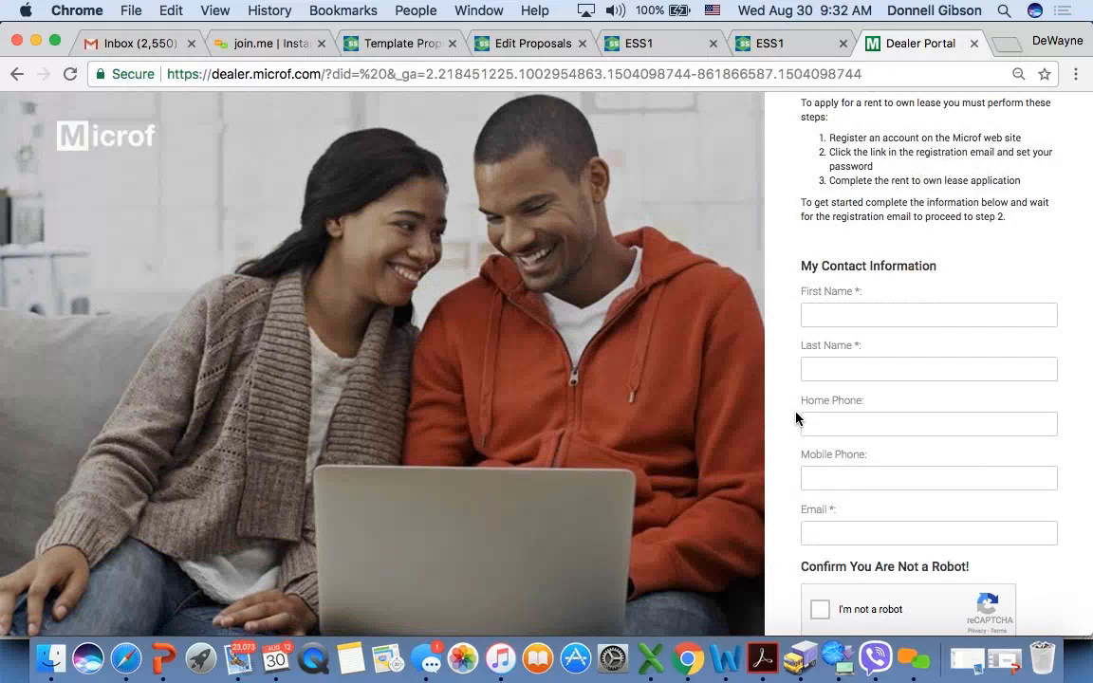
pyautogui.scroll(3, 796, 418)
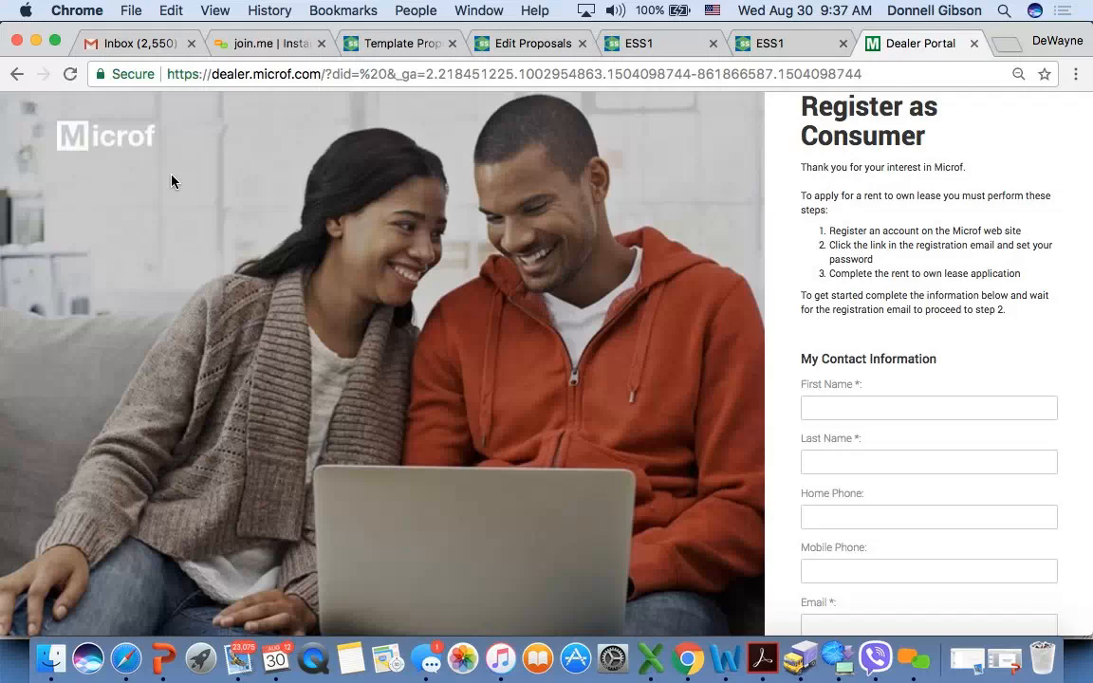
# - Return to the proposal editor and open the support chat's list of conversations with Enterprise Selling Solutions
pyautogui.click(512, 46)
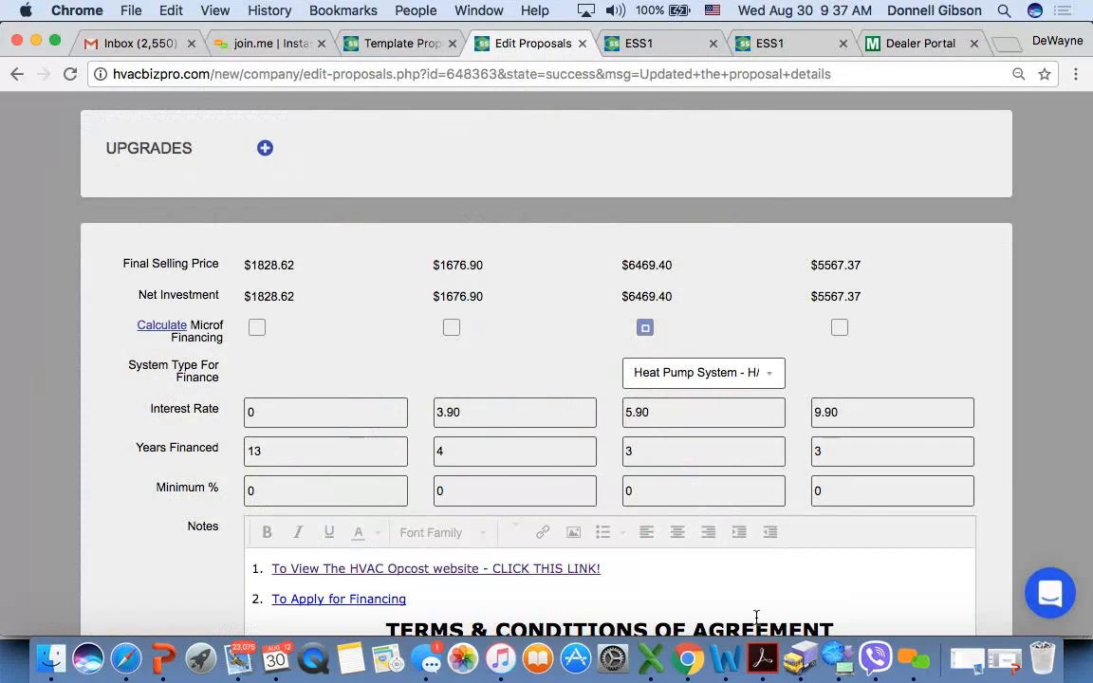
pyautogui.click(1044, 577)
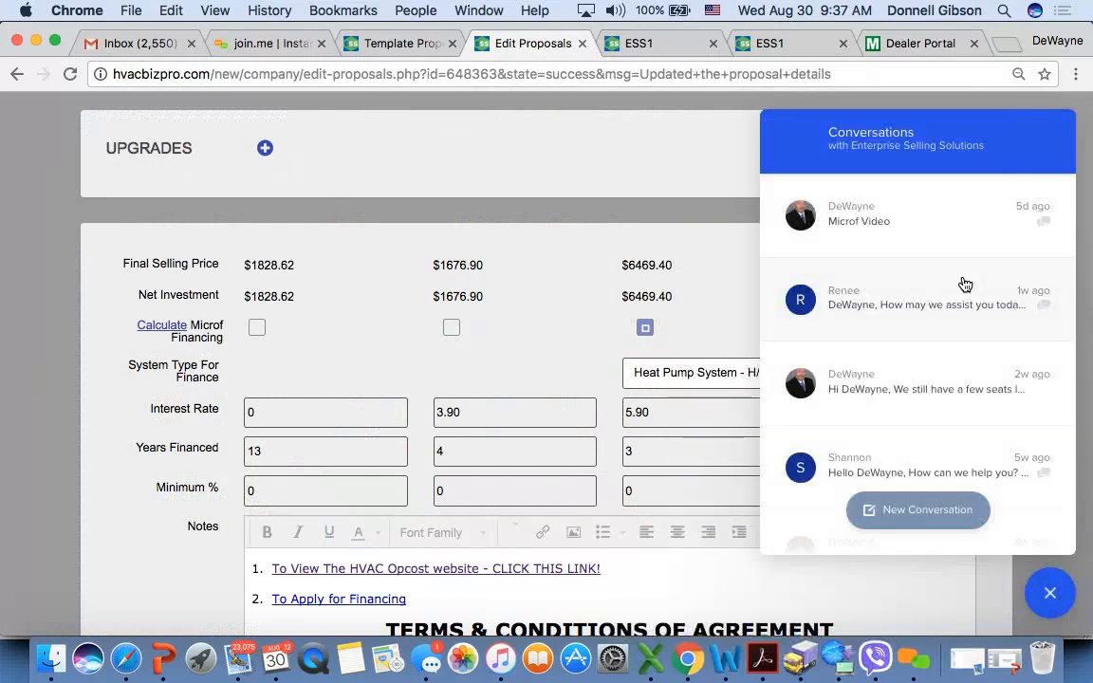